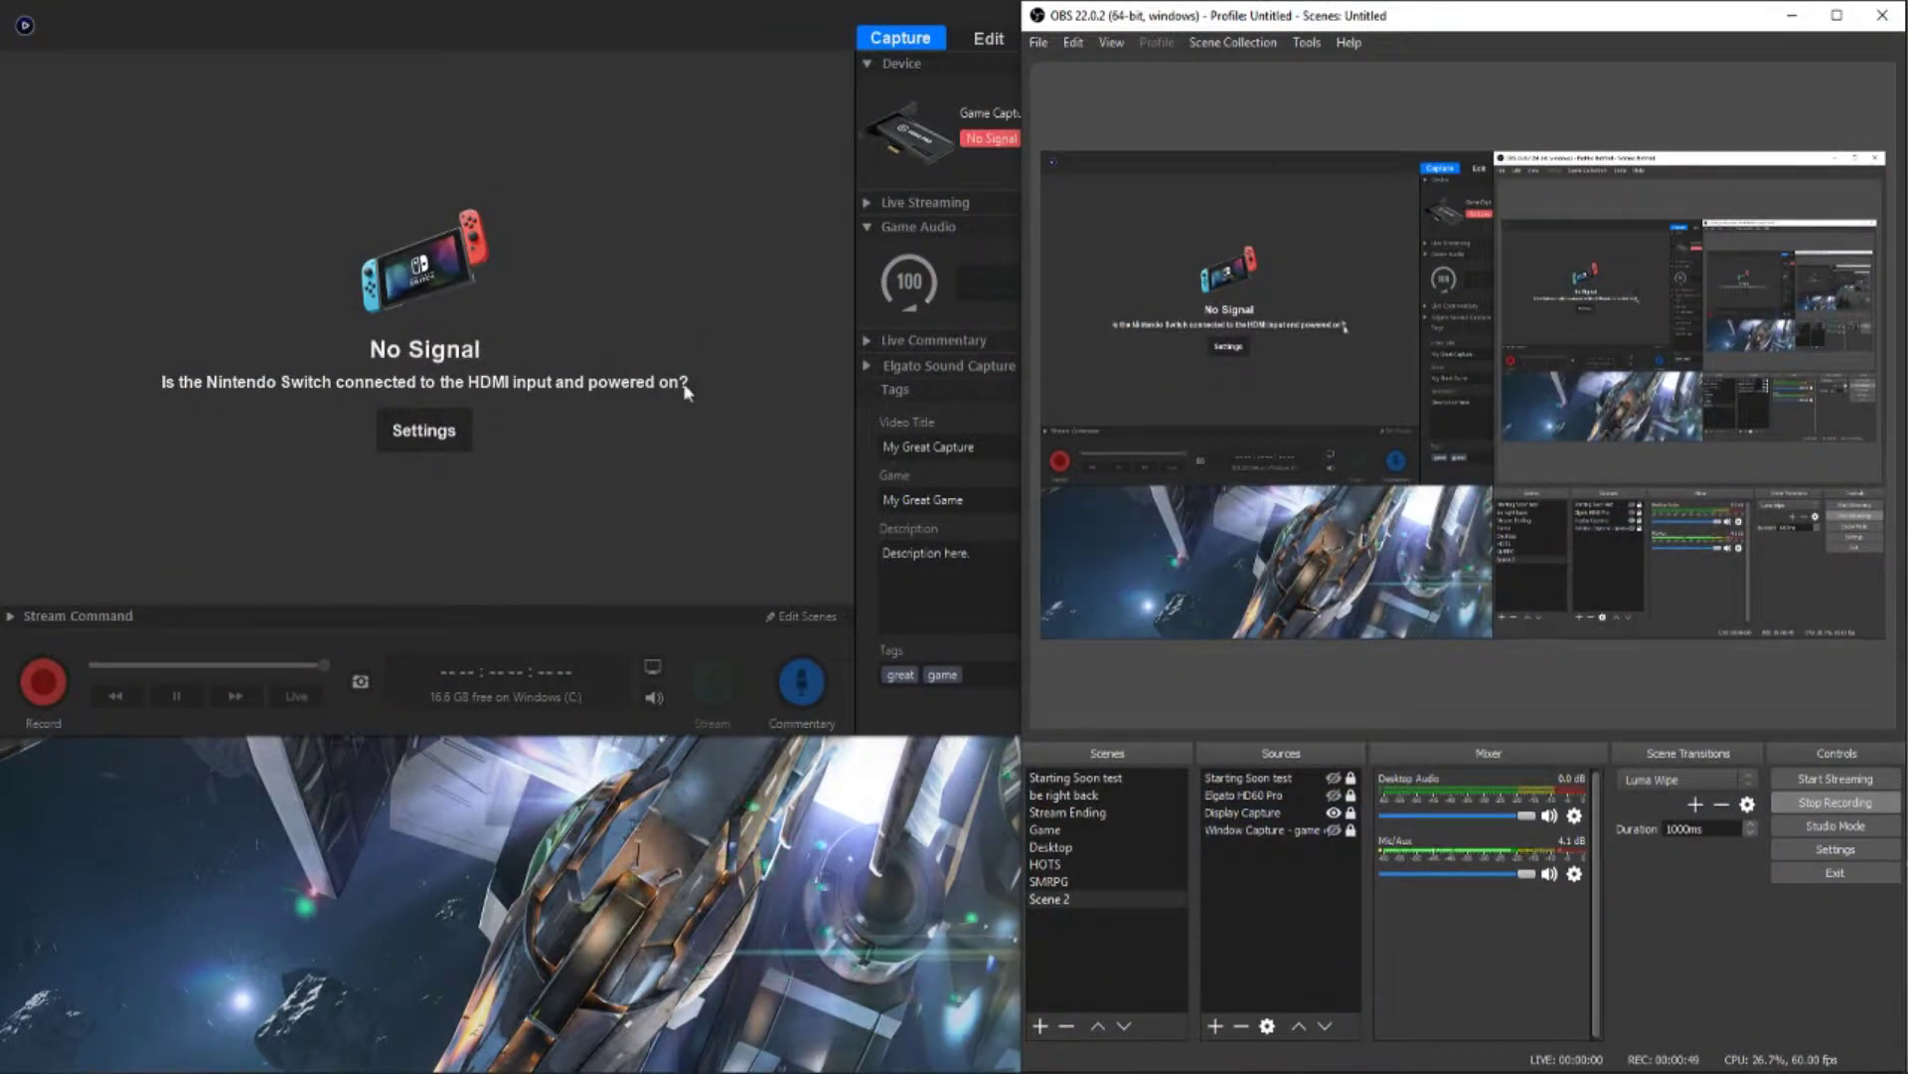
Step: Bring the Elgato Game Capture HD window forward and open the HD60 Pro device settings
{"action": "left_click", "coordinate": [686, 391]}
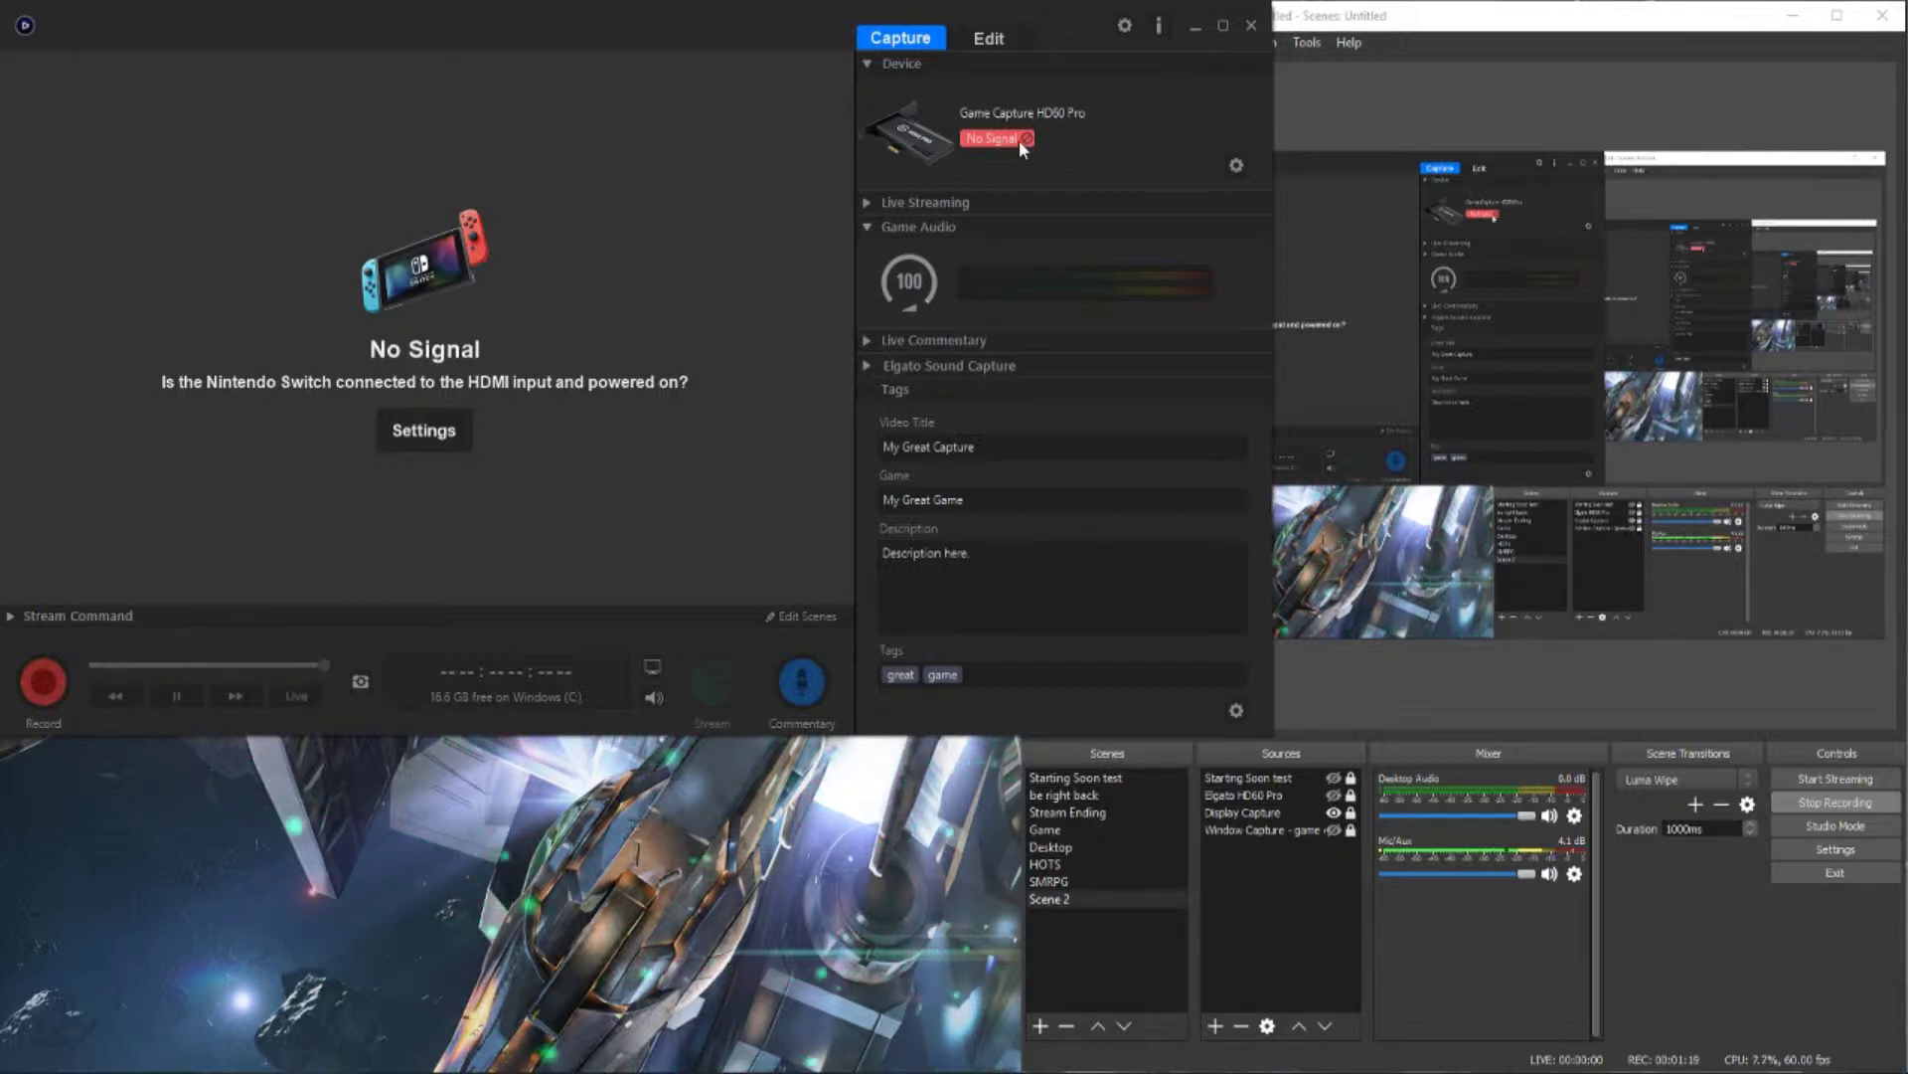
{"action": "left_click", "coordinate": [1238, 166]}
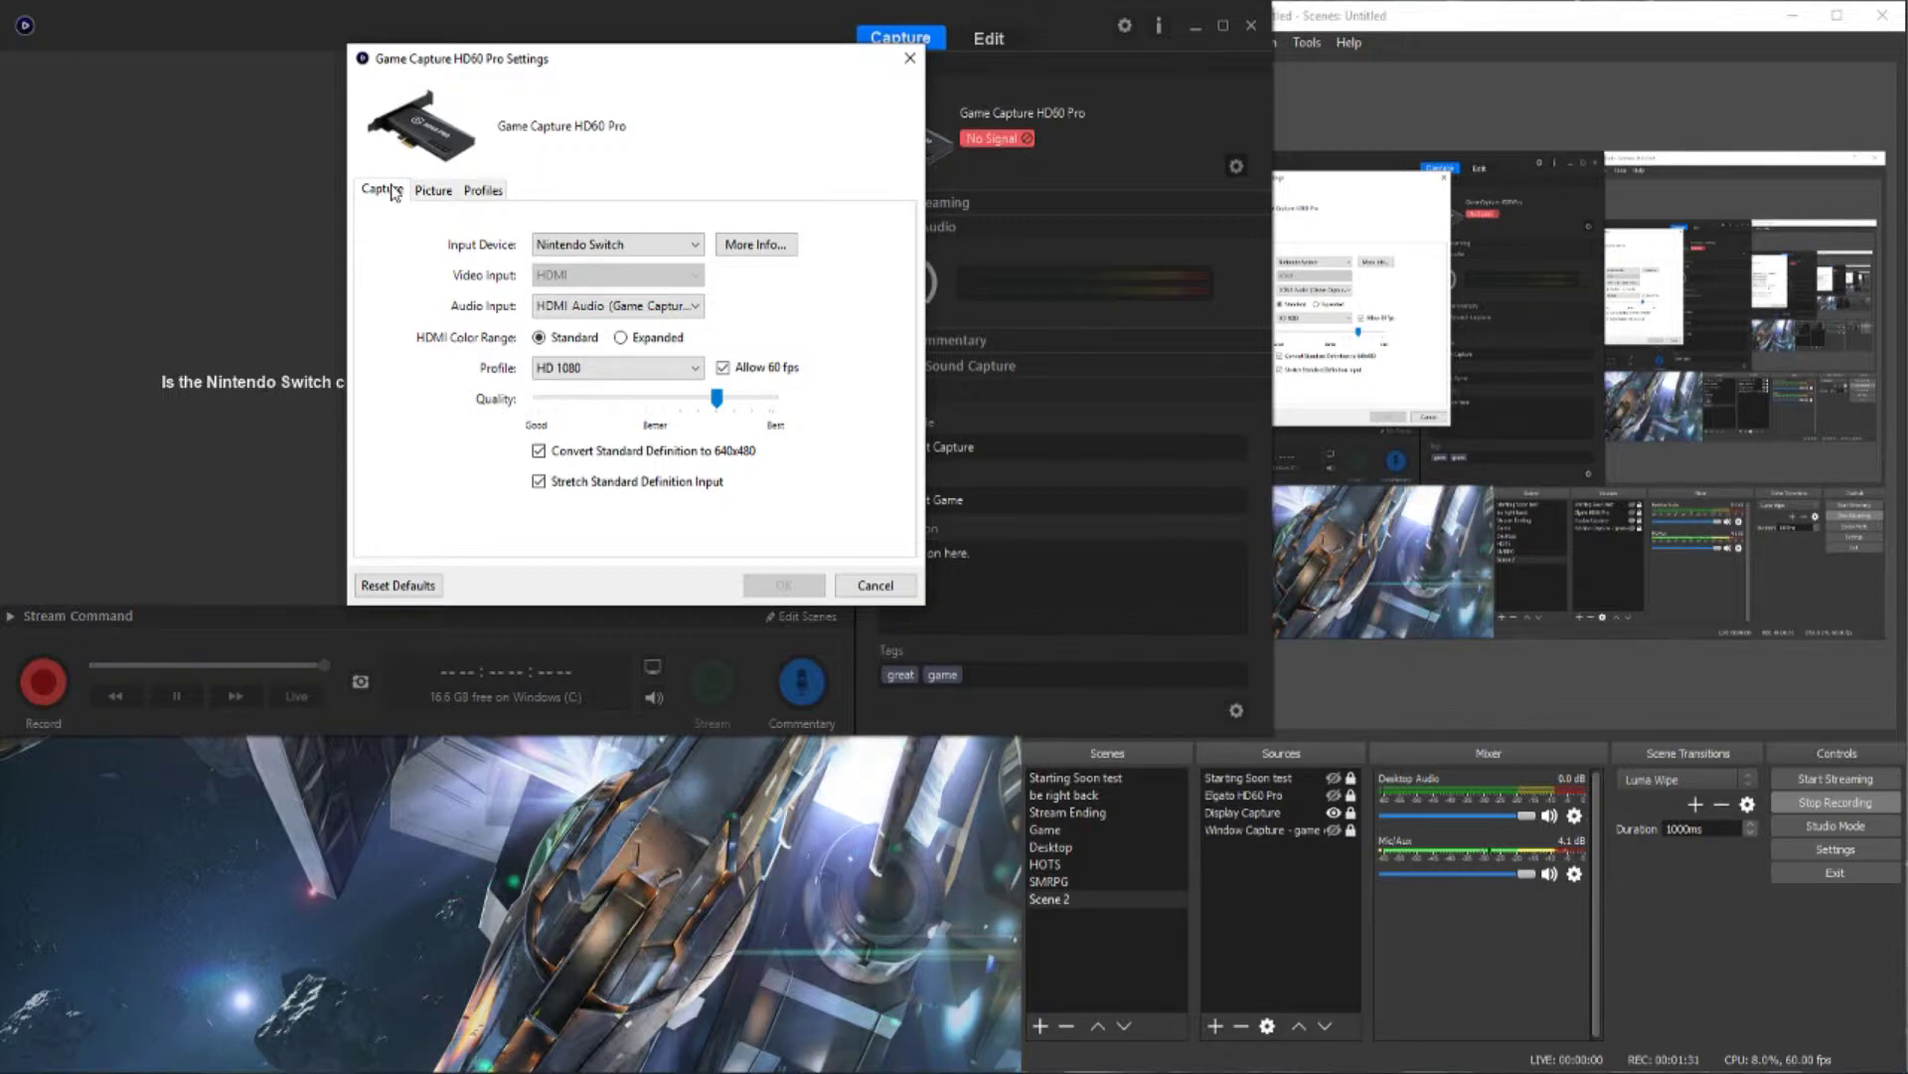
Step: Keep Nintendo Switch as input device and HDMI Audio (Game Capture HD60 Pro) as audio input
{"action": "left_click", "coordinate": [628, 247]}
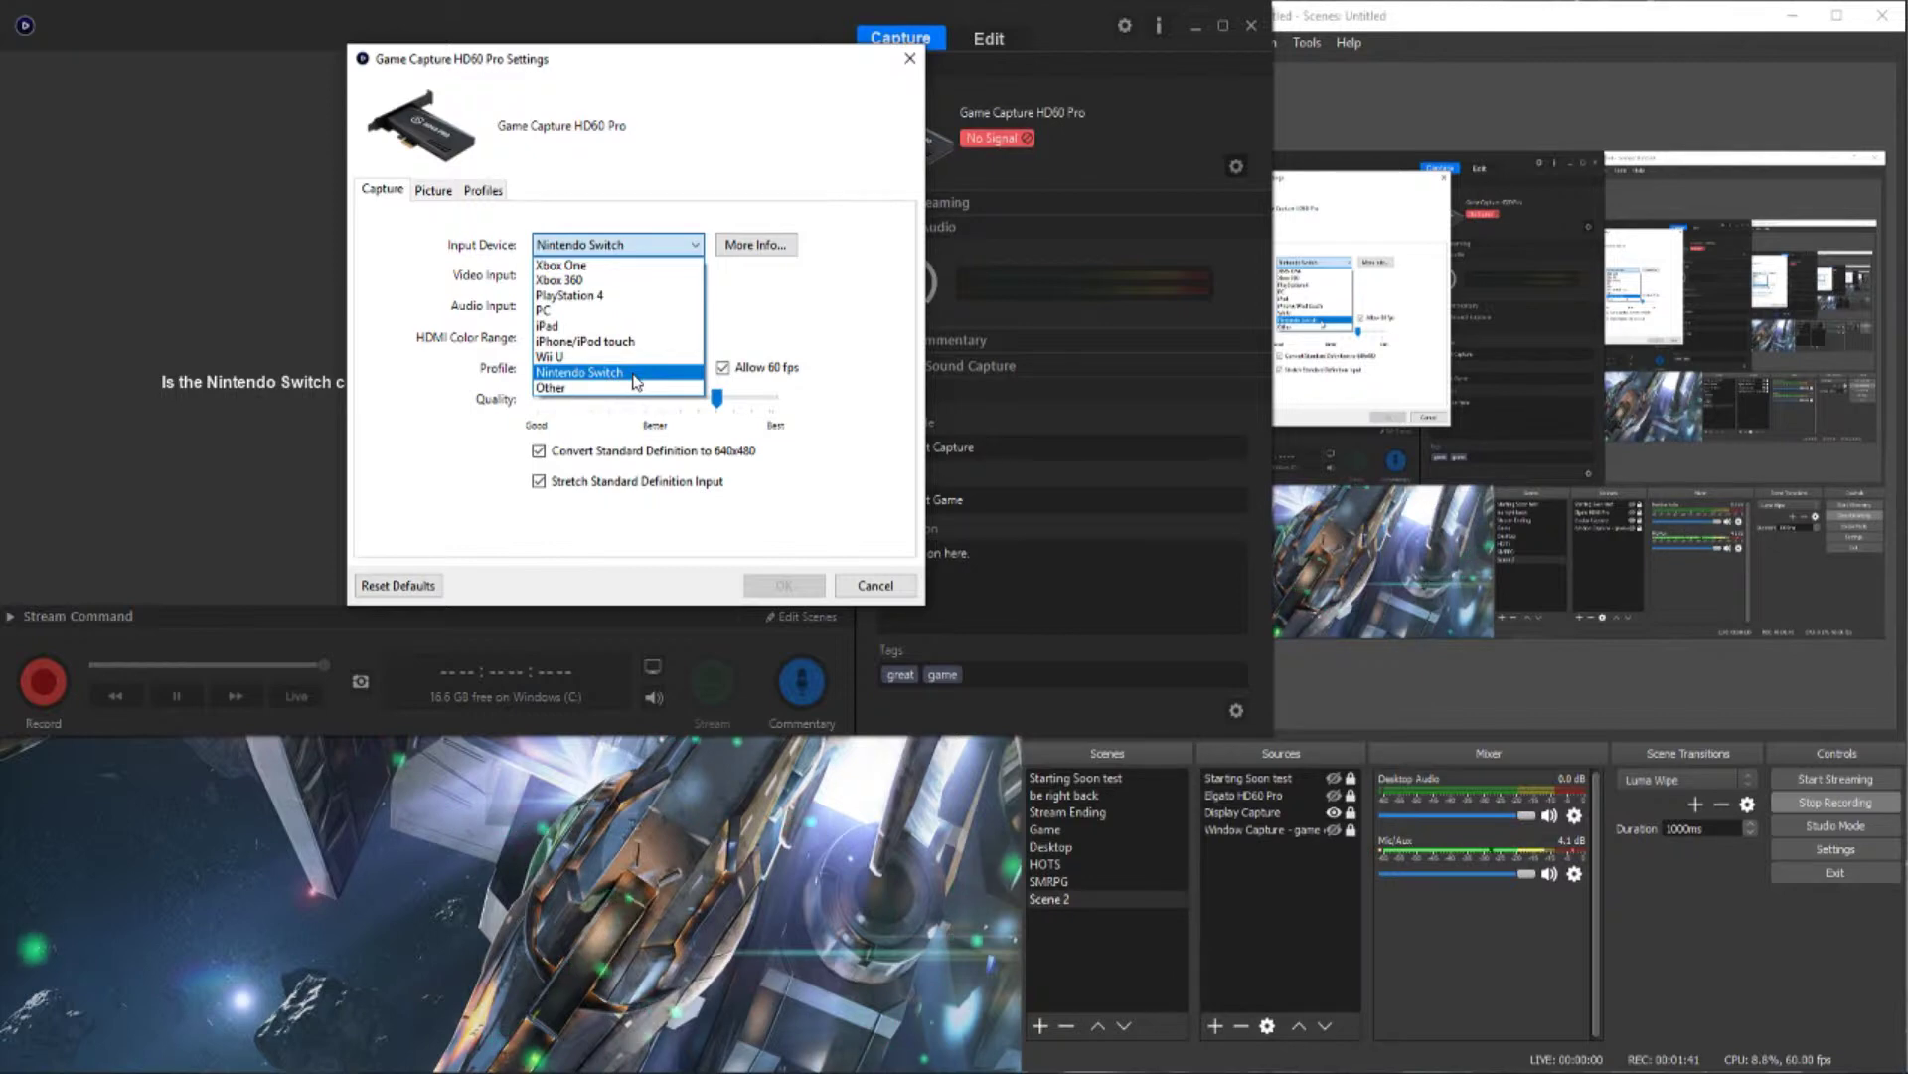
{"action": "left_click", "coordinate": [634, 374]}
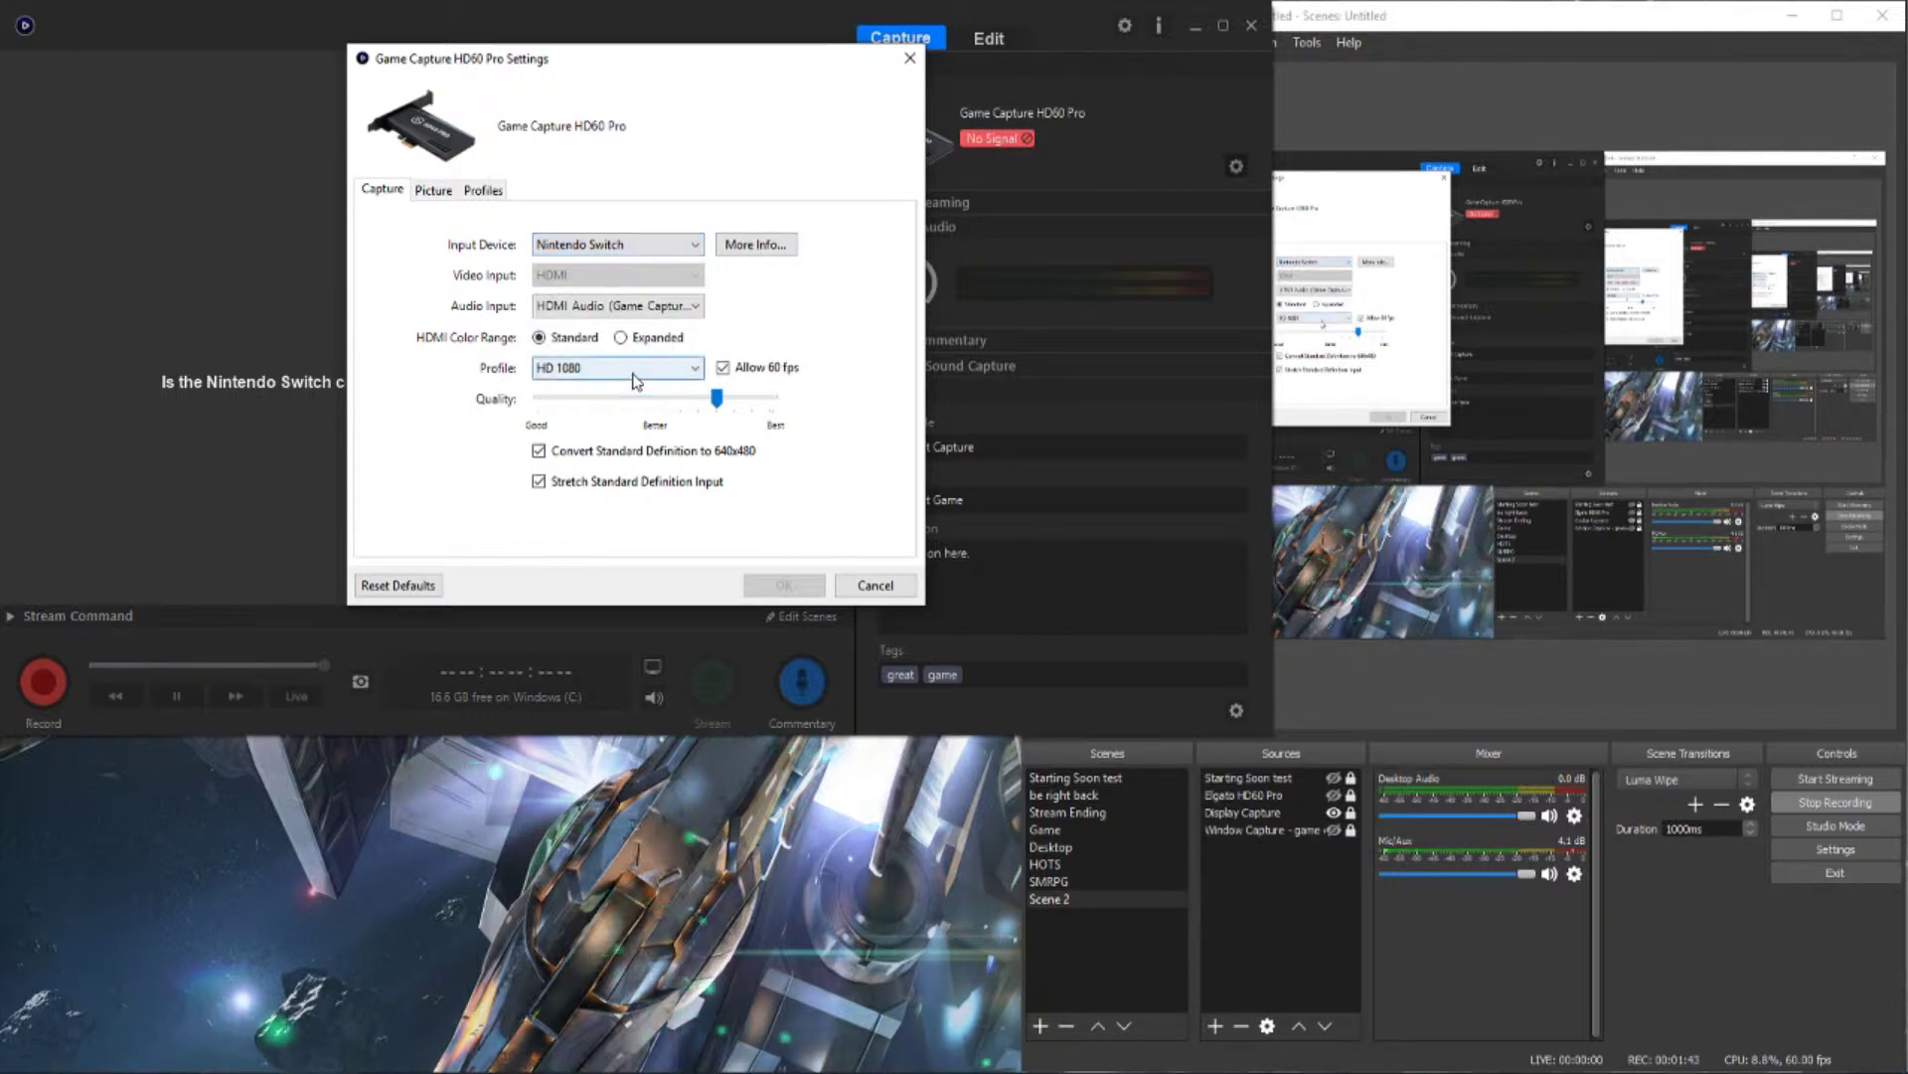
{"action": "left_click", "coordinate": [603, 312]}
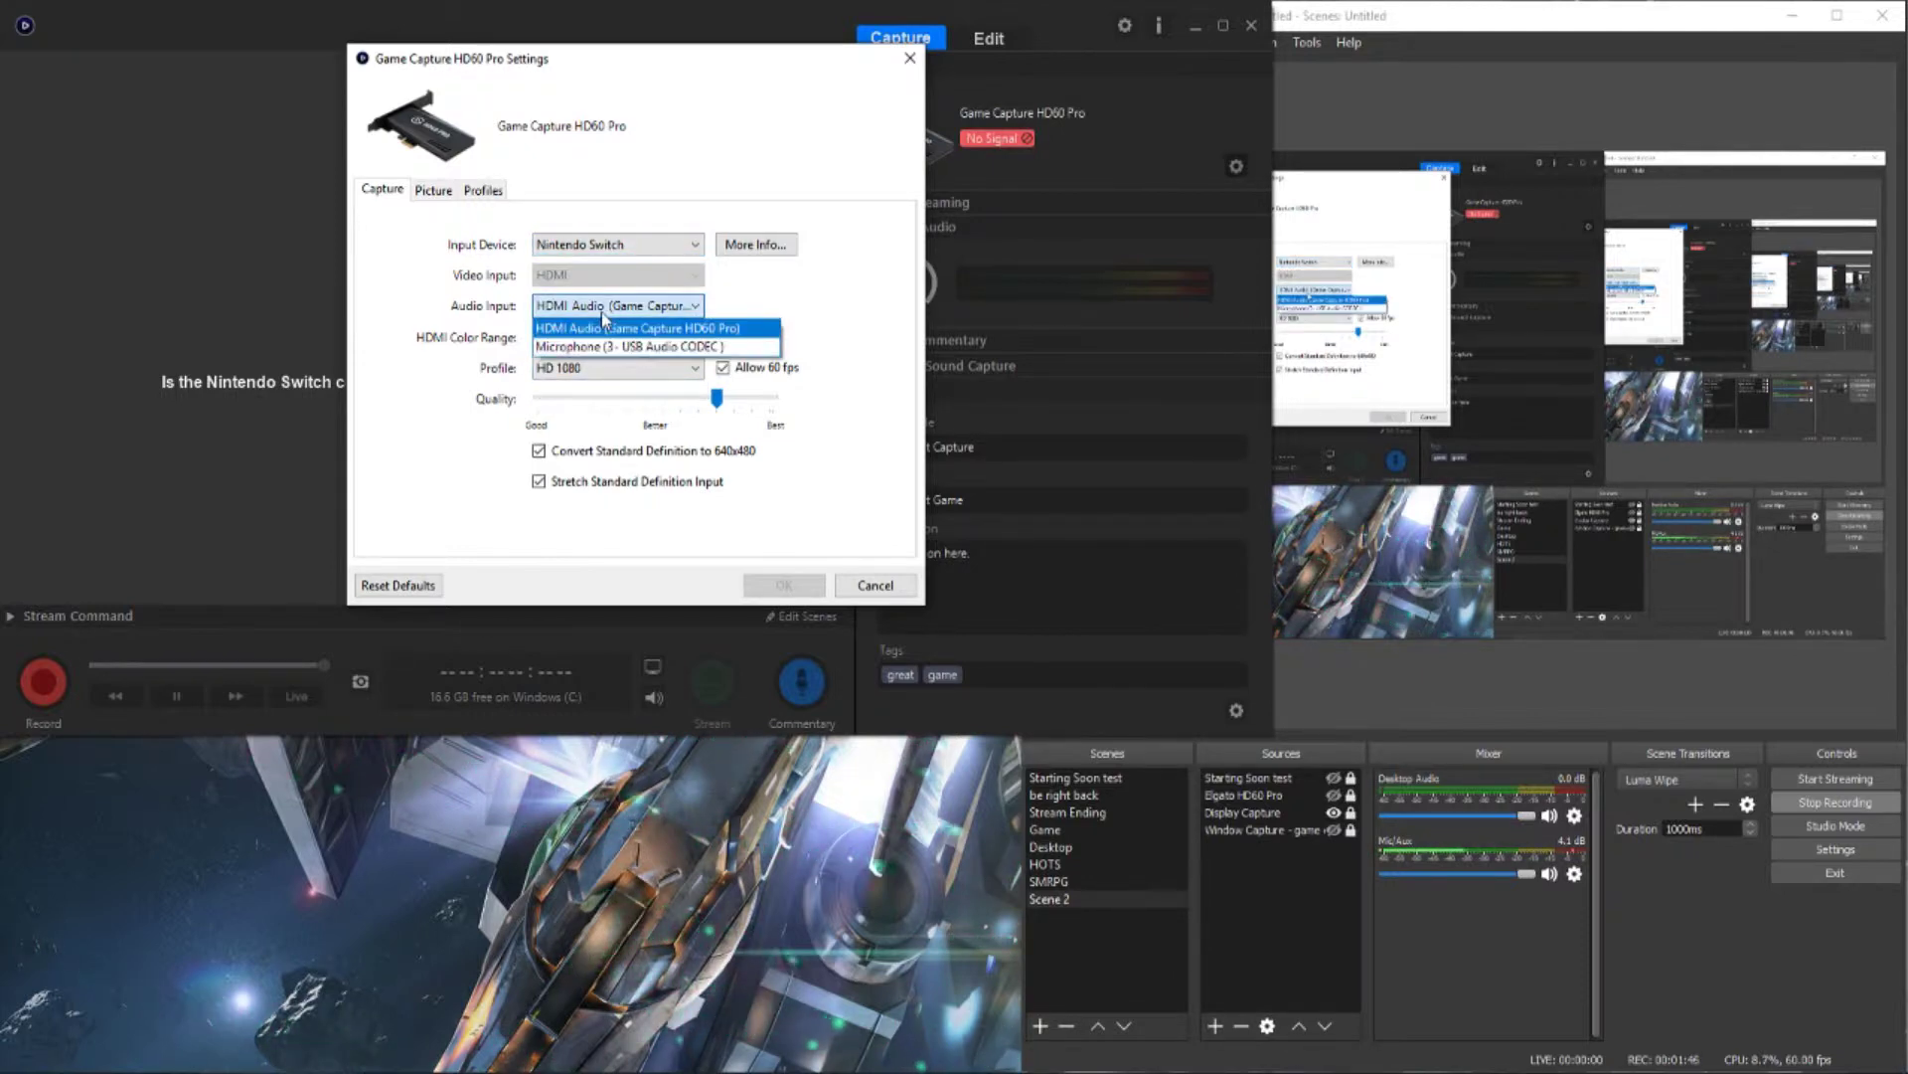
{"action": "left_click", "coordinate": [757, 338]}
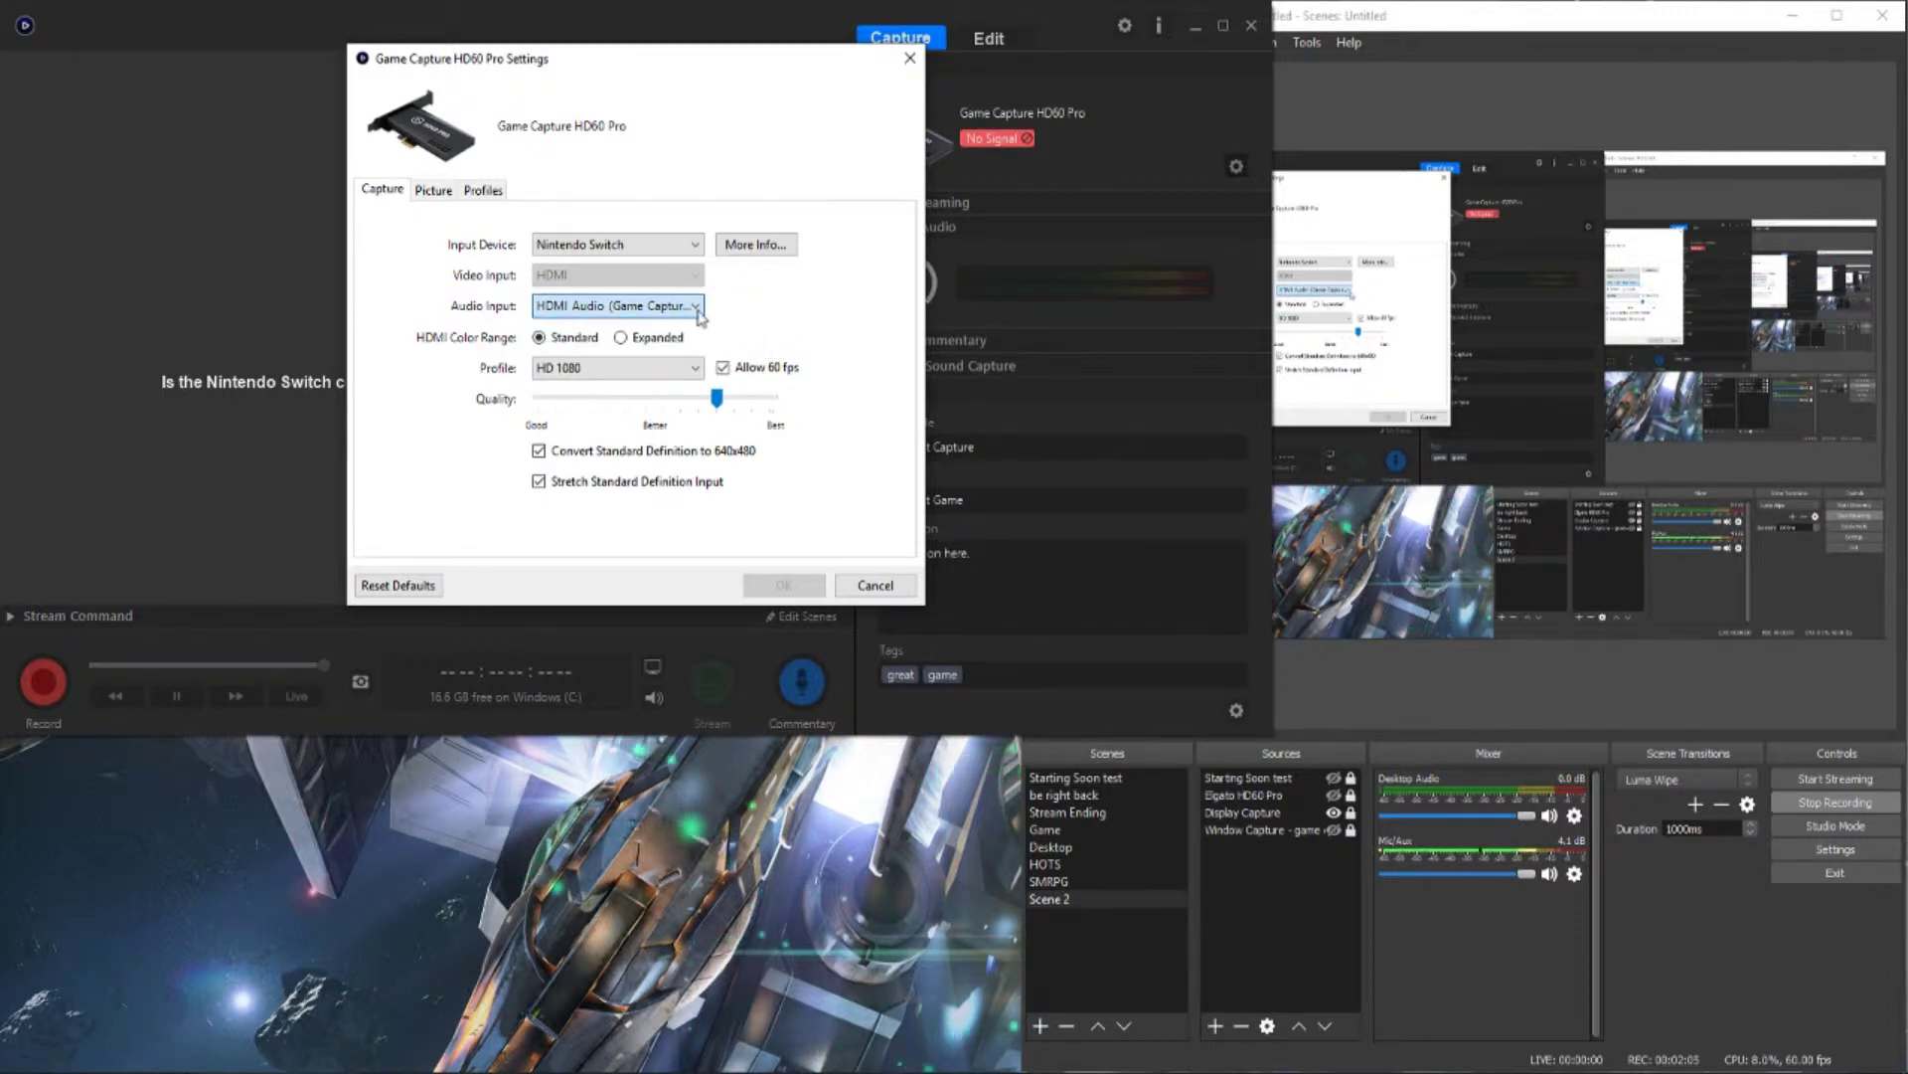
Step: Keep the HD 1080 capture profile and cancel out of the HD60 Pro settings dialog
{"action": "left_click", "coordinate": [598, 377]}
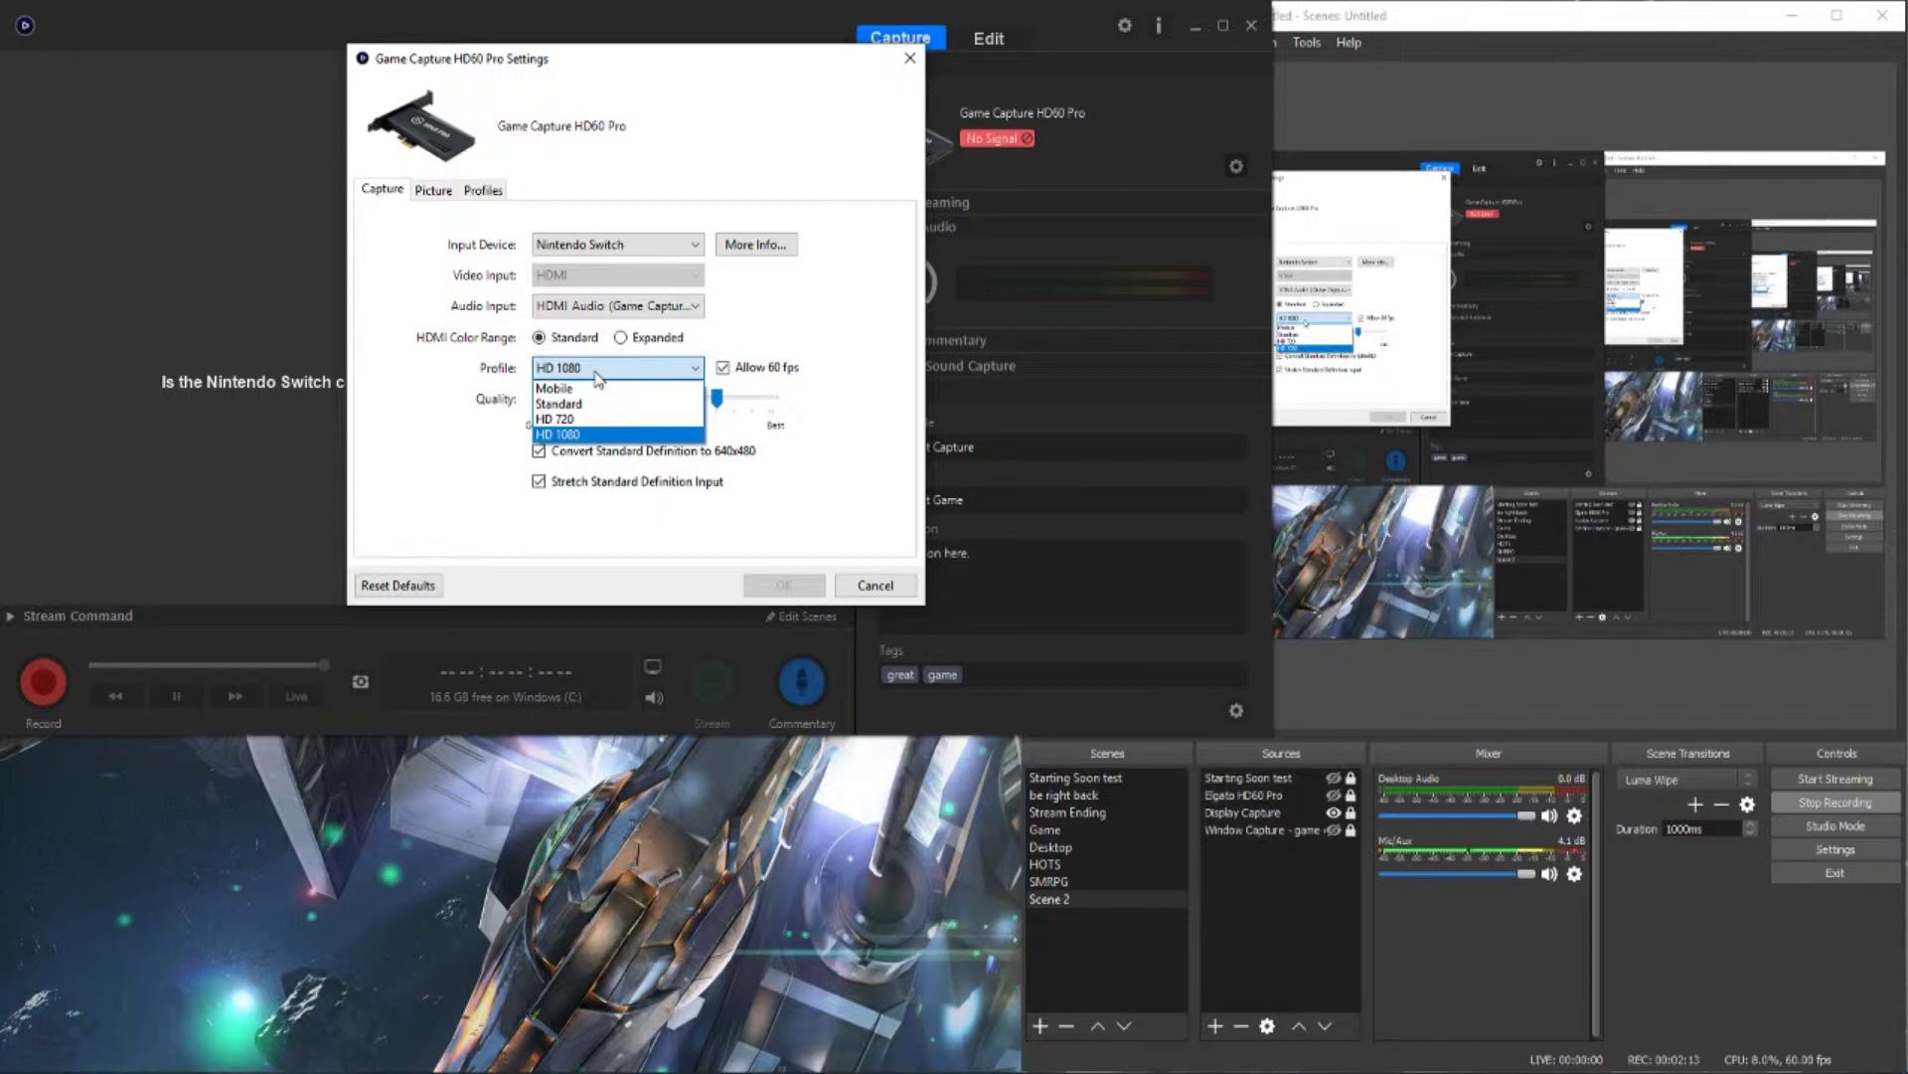
{"action": "left_click", "coordinate": [612, 438]}
{"action": "mouse_move", "coordinate": [748, 375]}
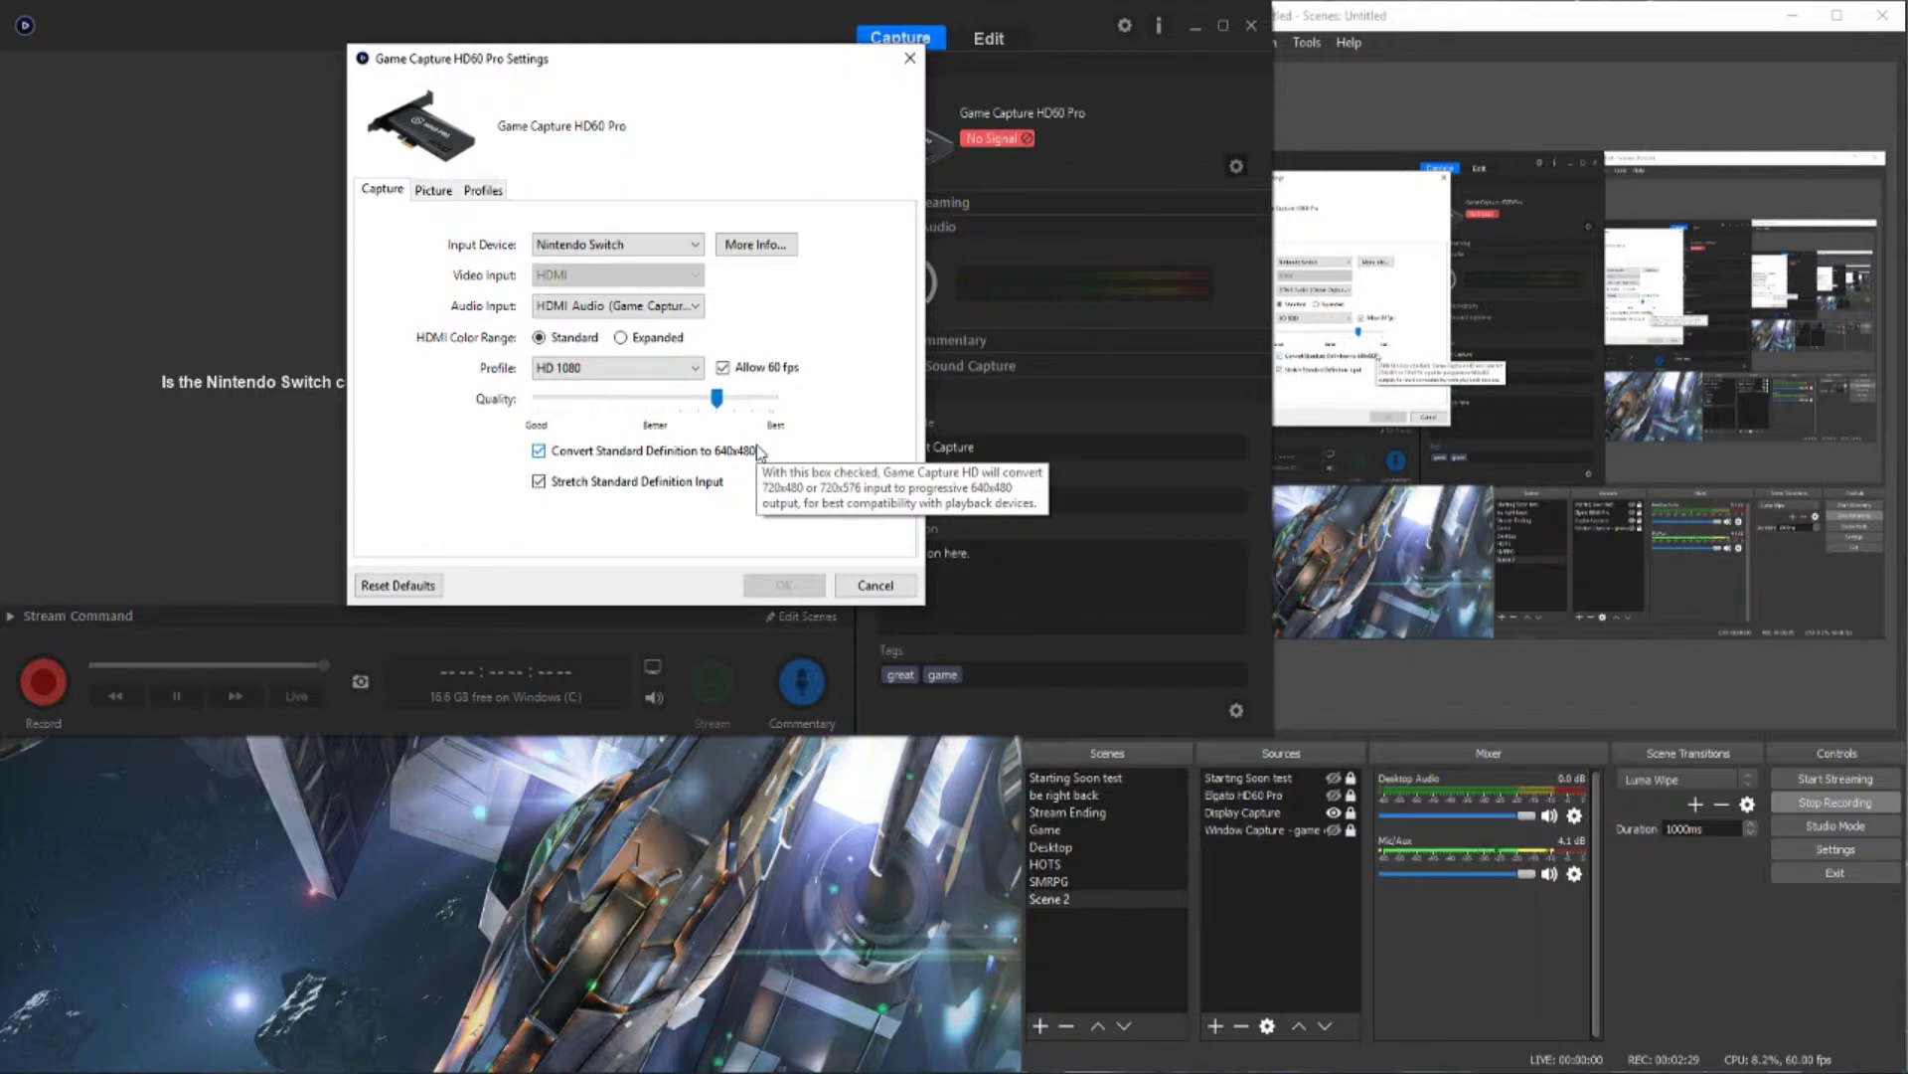
{"action": "left_click", "coordinate": [840, 592]}
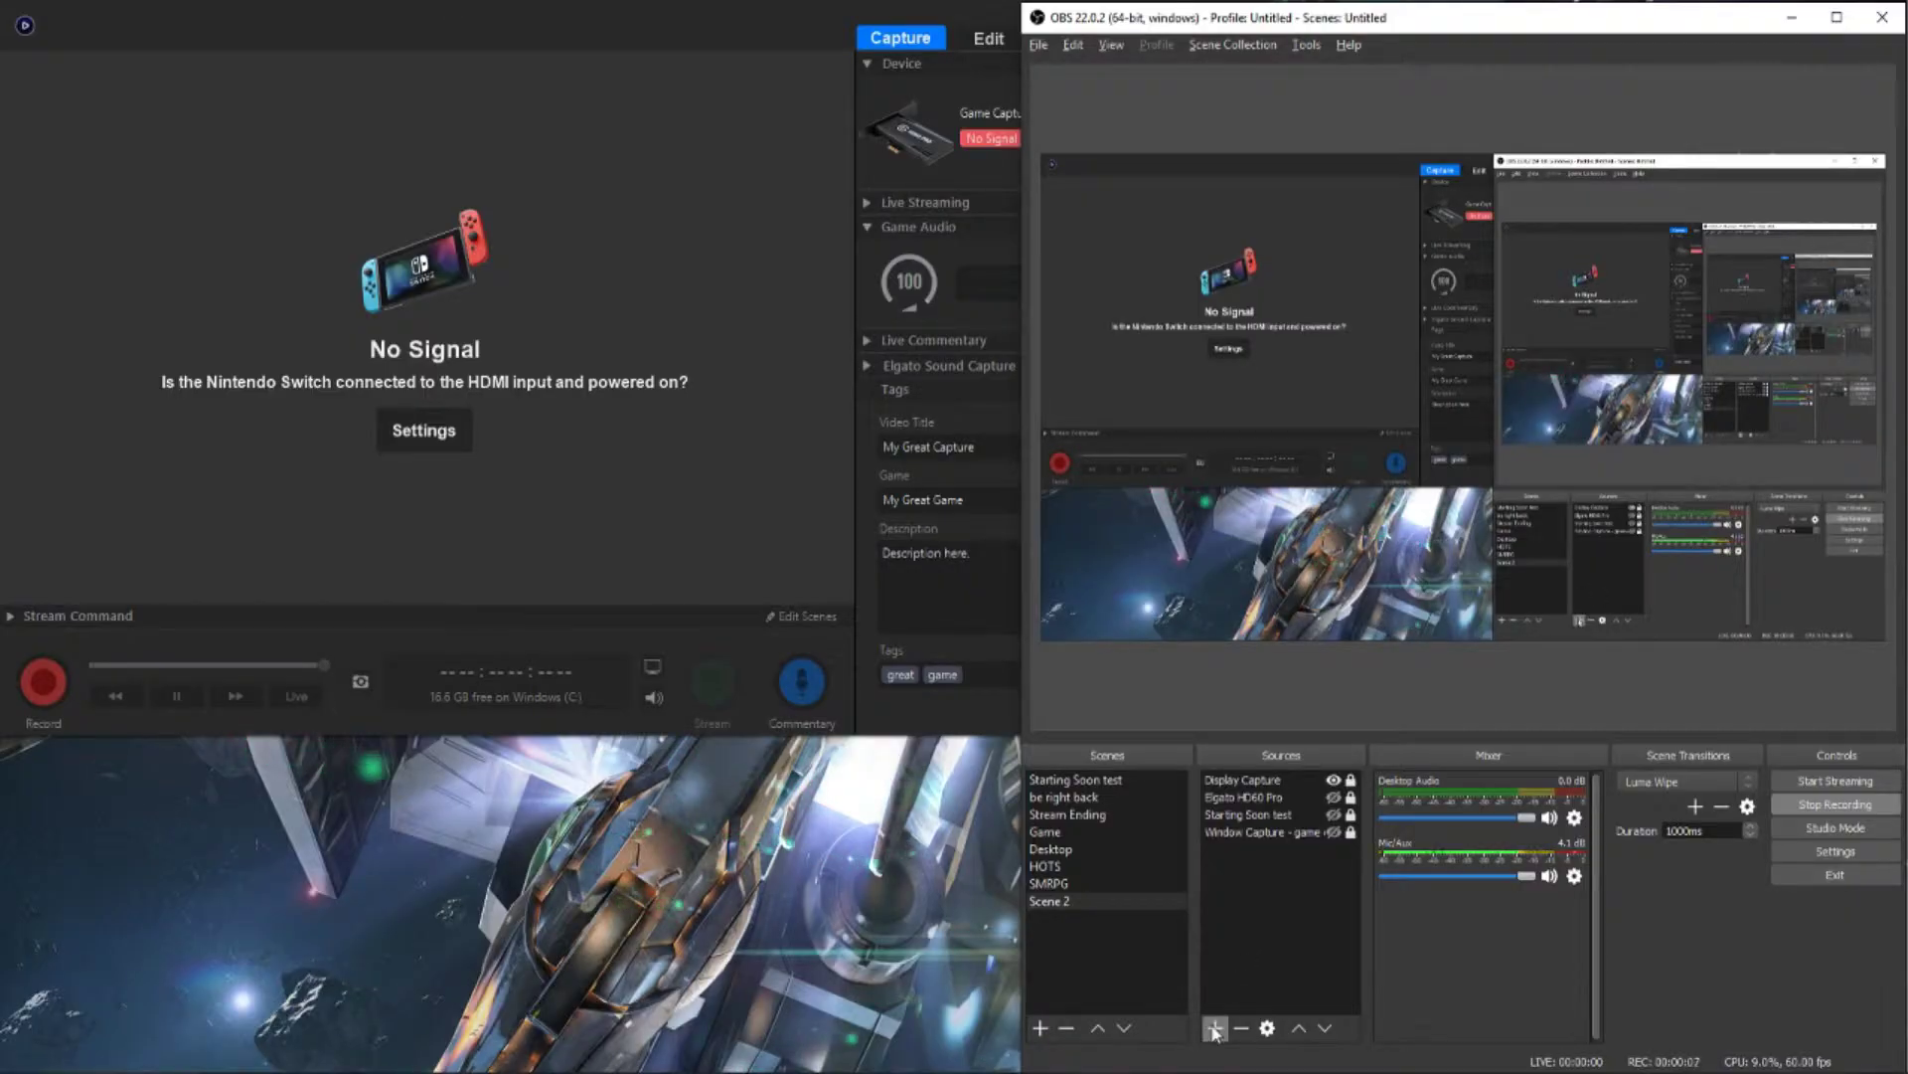
Step: Add the existing Elgato HD60 Pro Video Capture Device source to Scene 2
{"action": "left_click", "coordinate": [1215, 1030]}
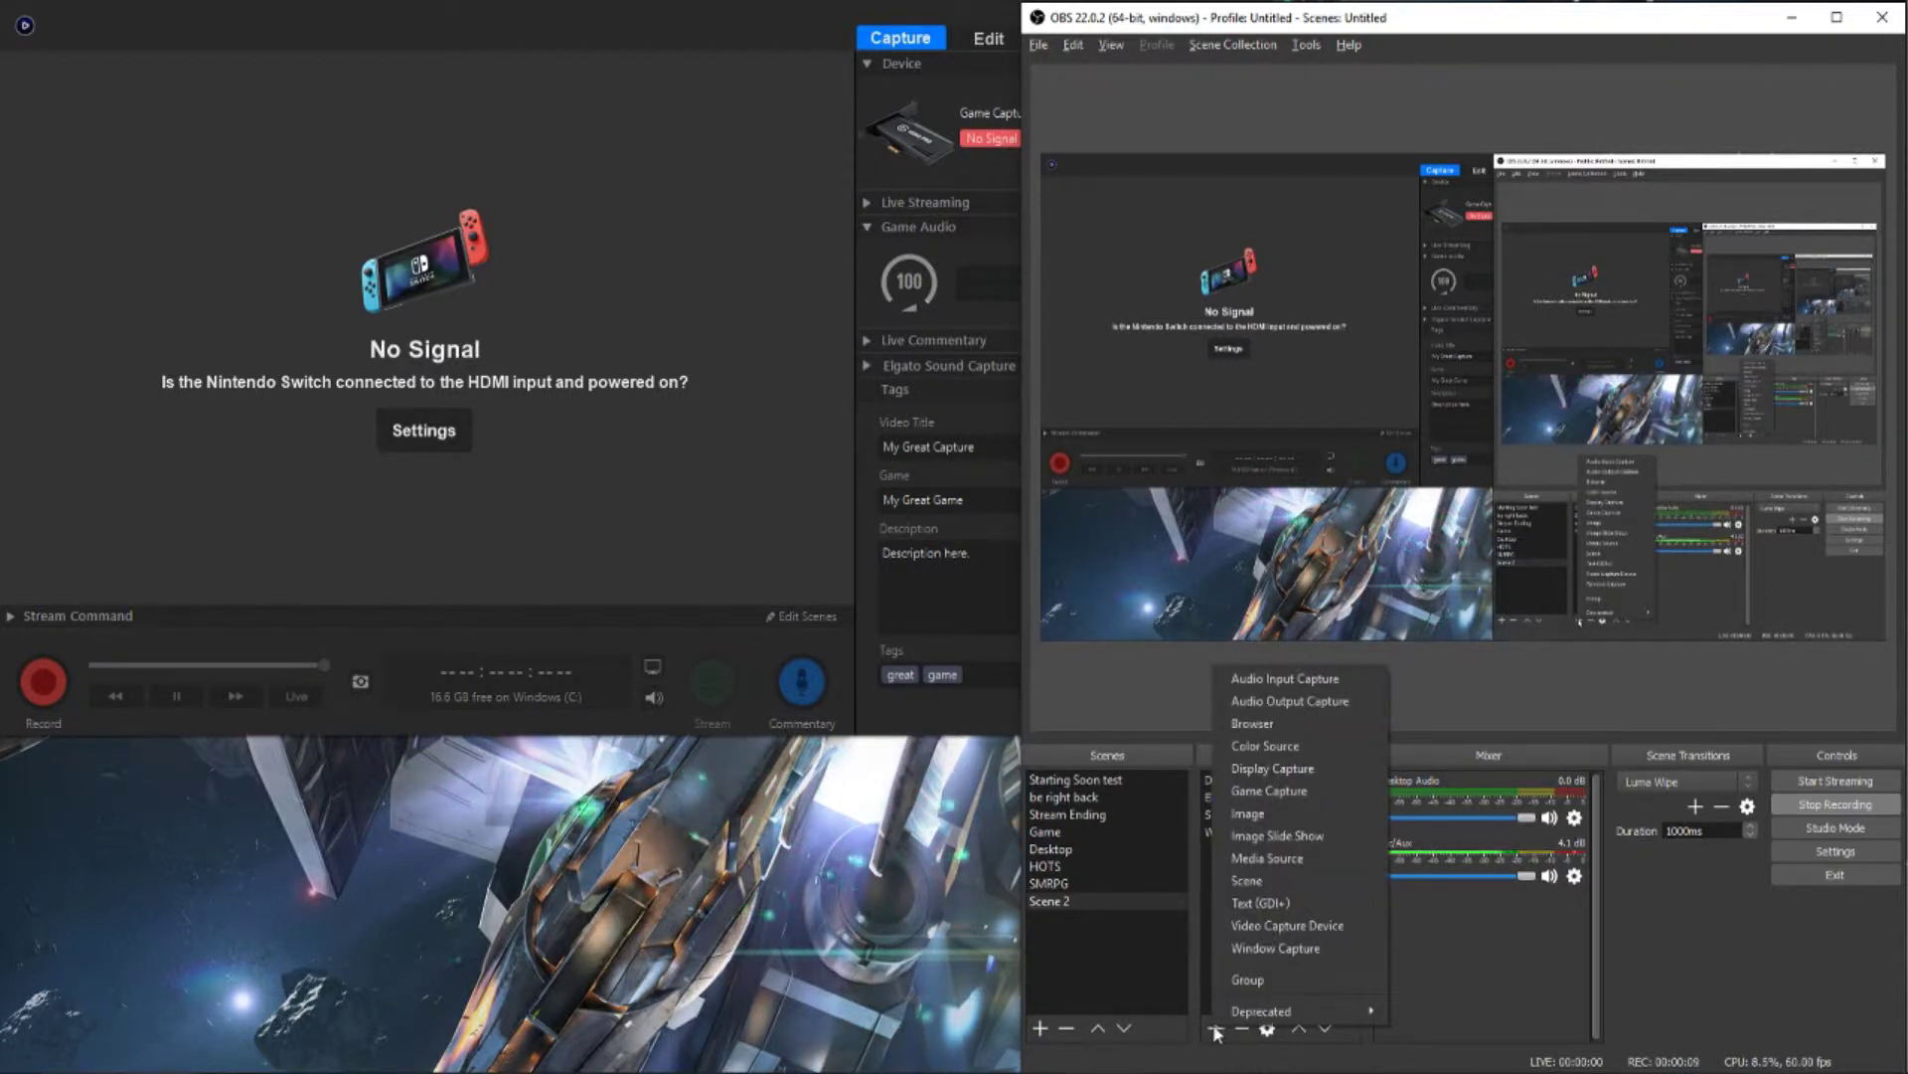
{"action": "left_click", "coordinate": [1297, 926]}
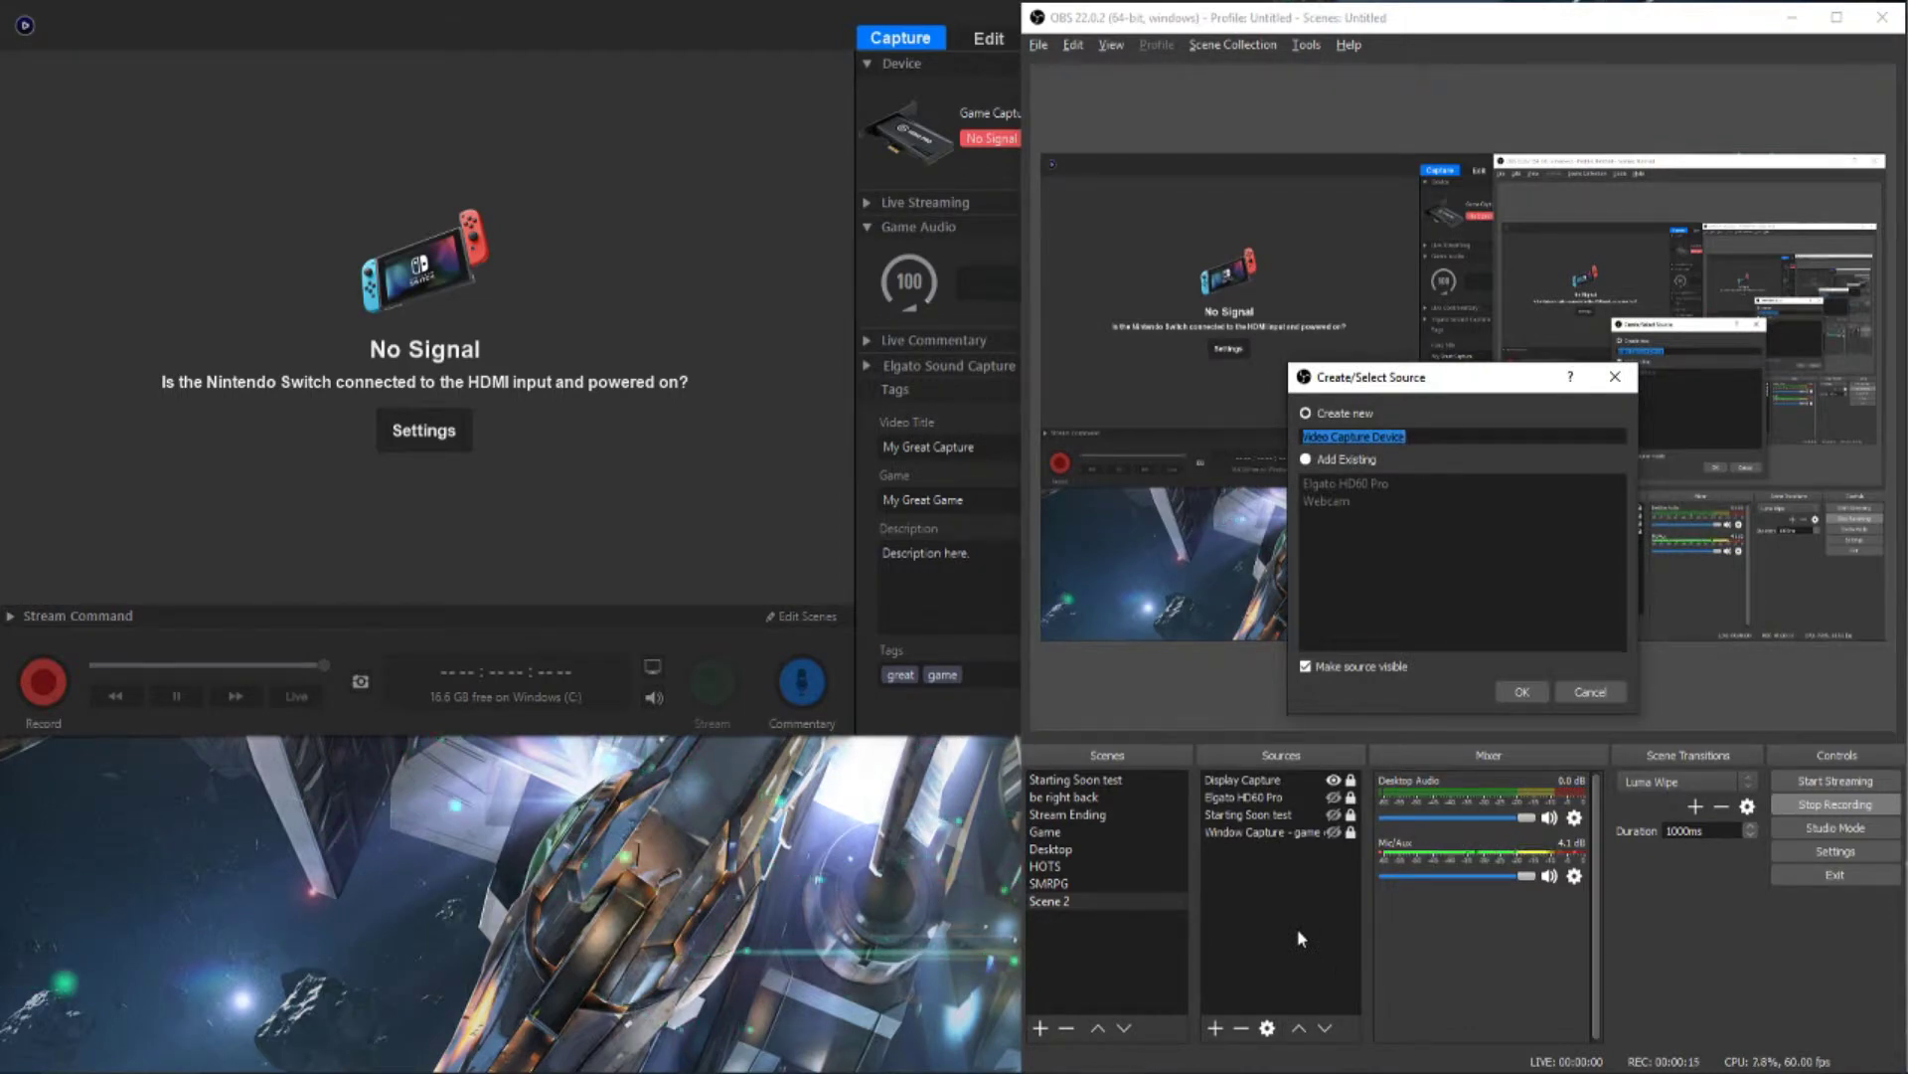
{"action": "type", "text": "HD60 Pro"}
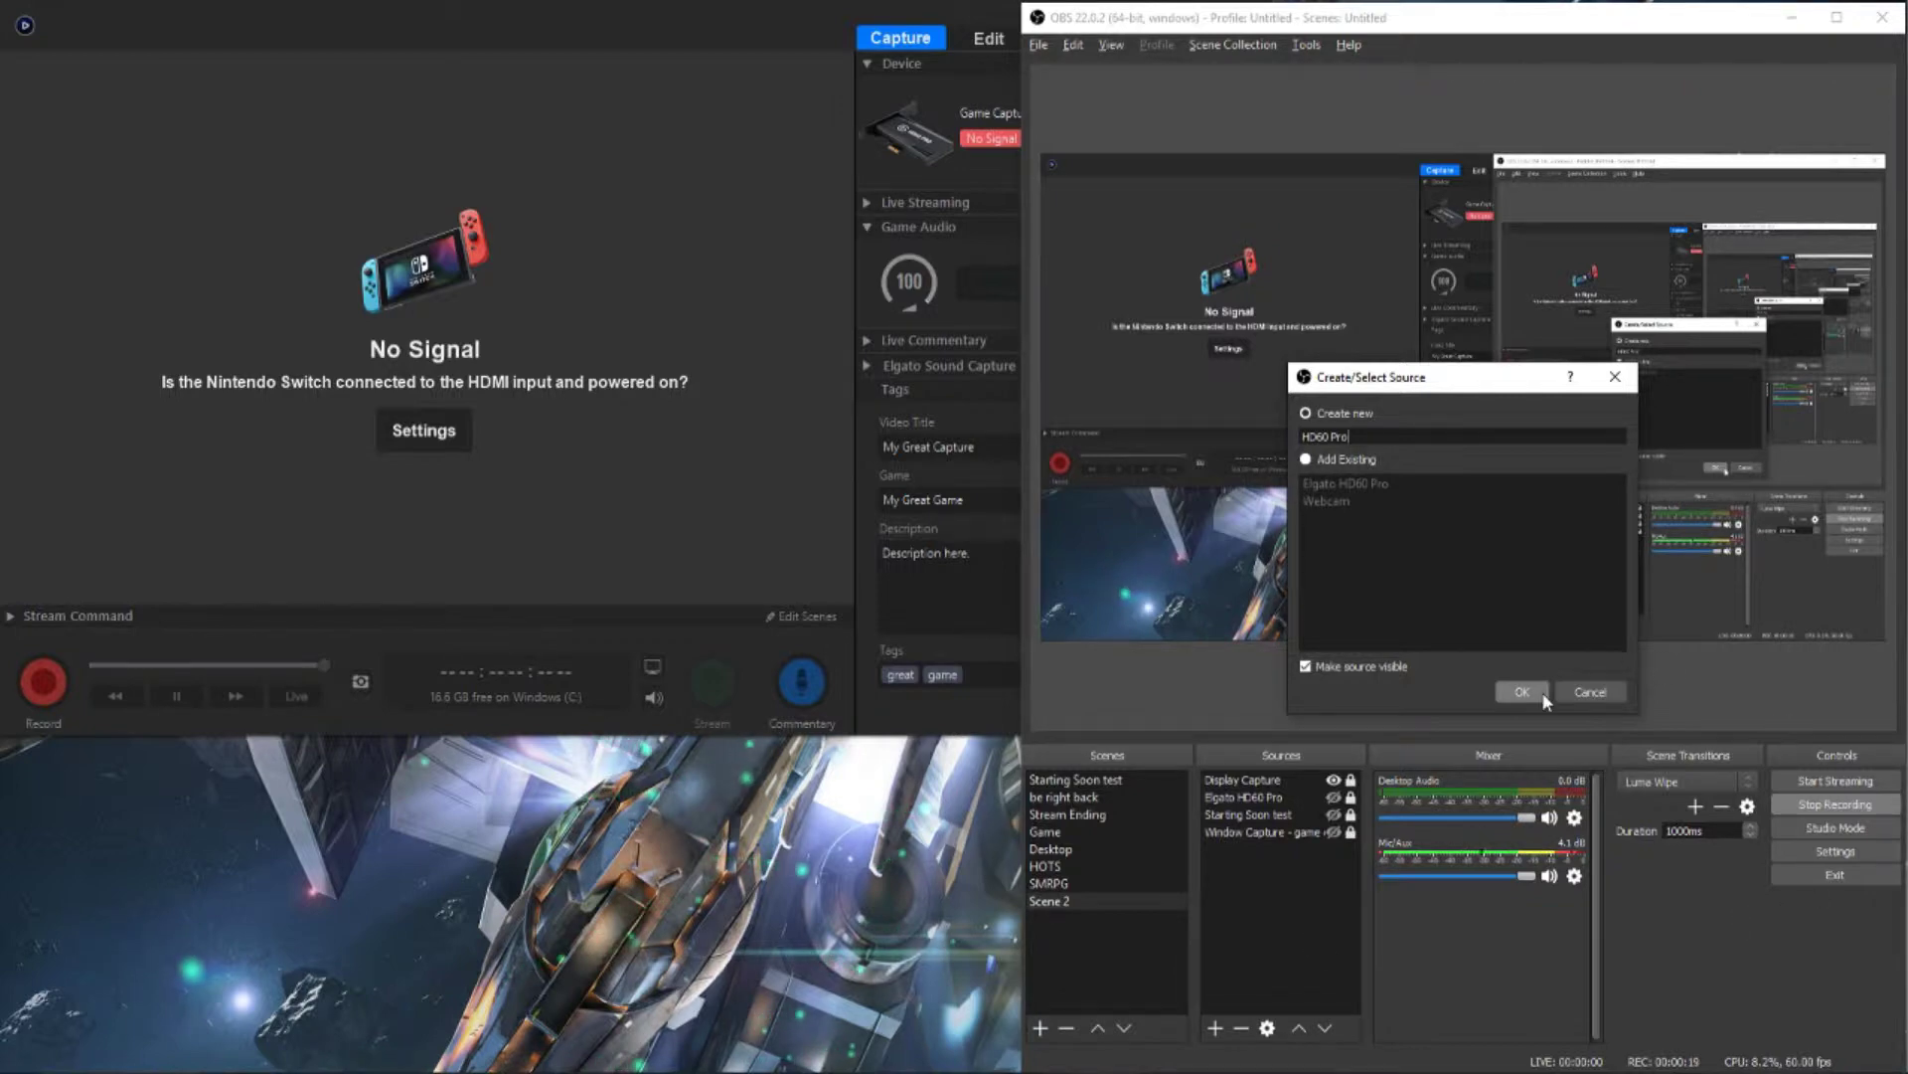
{"action": "left_click", "coordinate": [1350, 483]}
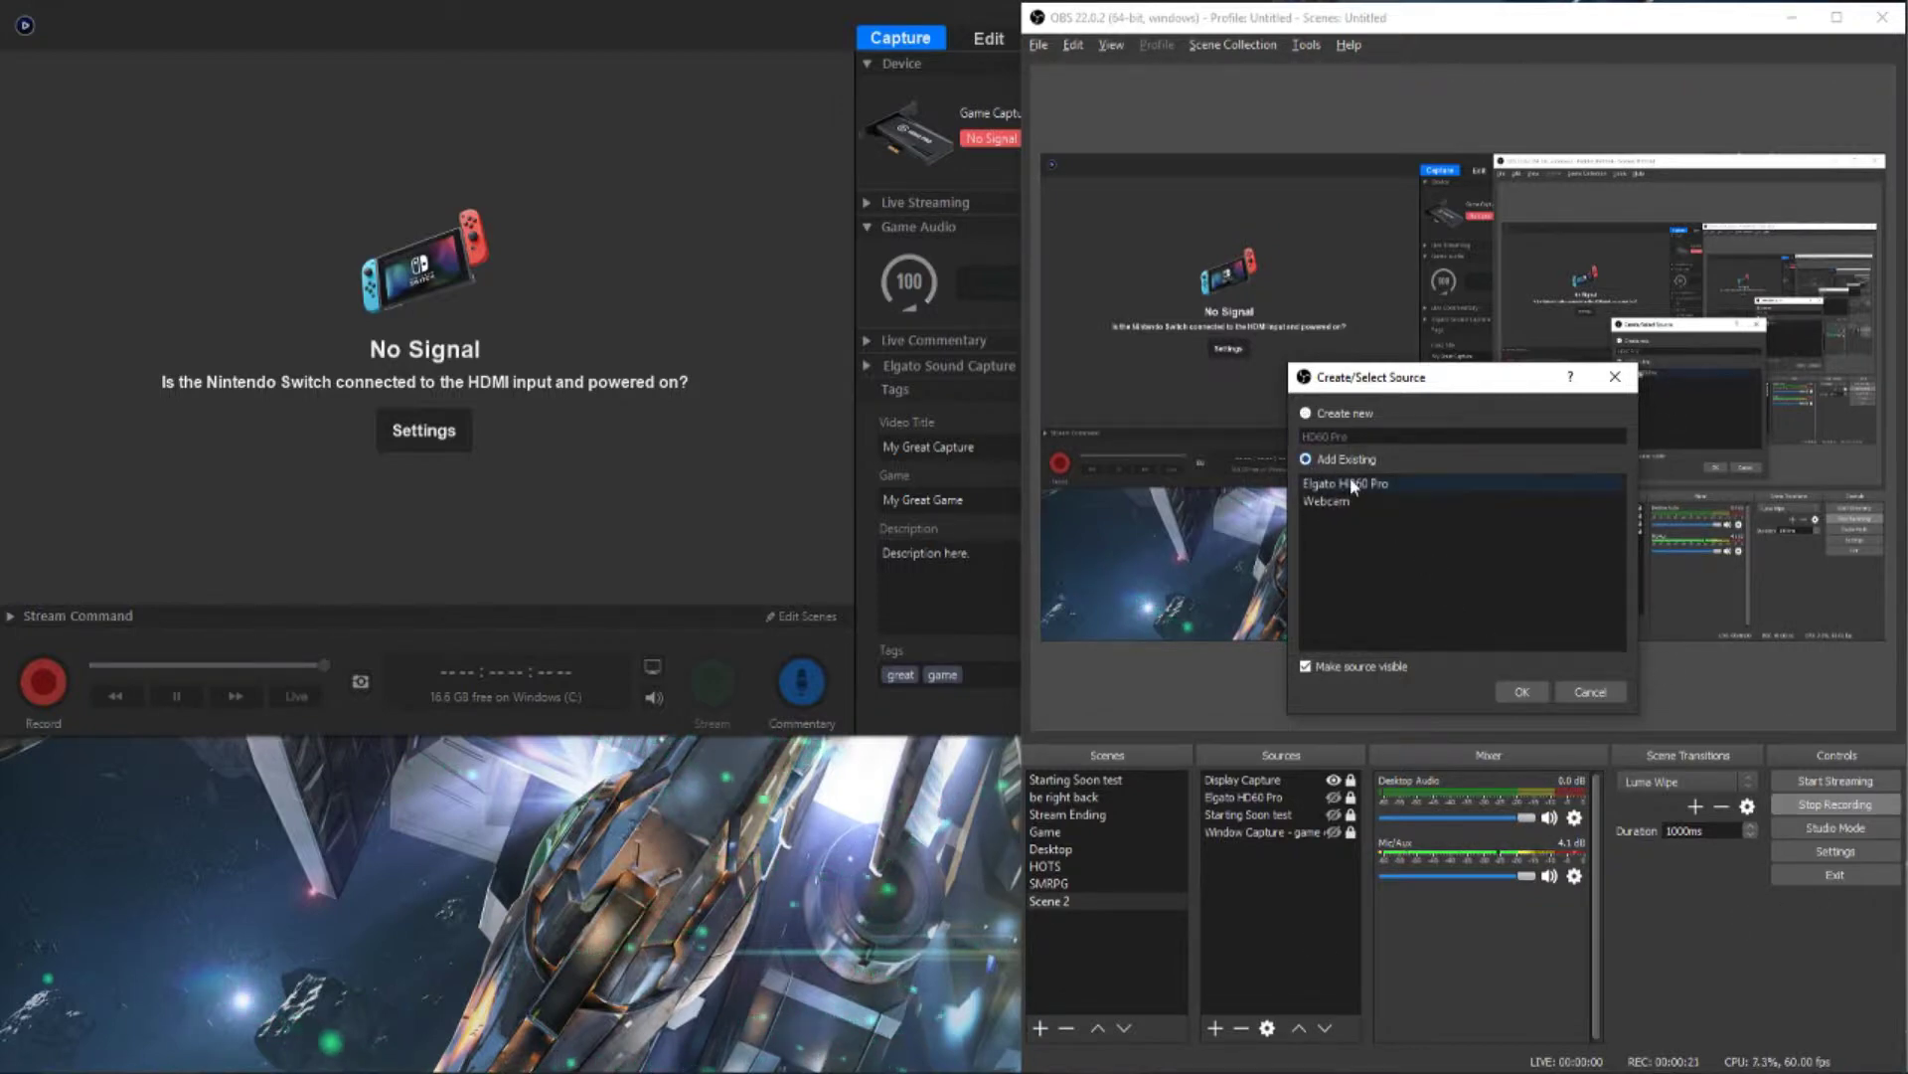
{"action": "left_click", "coordinate": [1515, 693]}
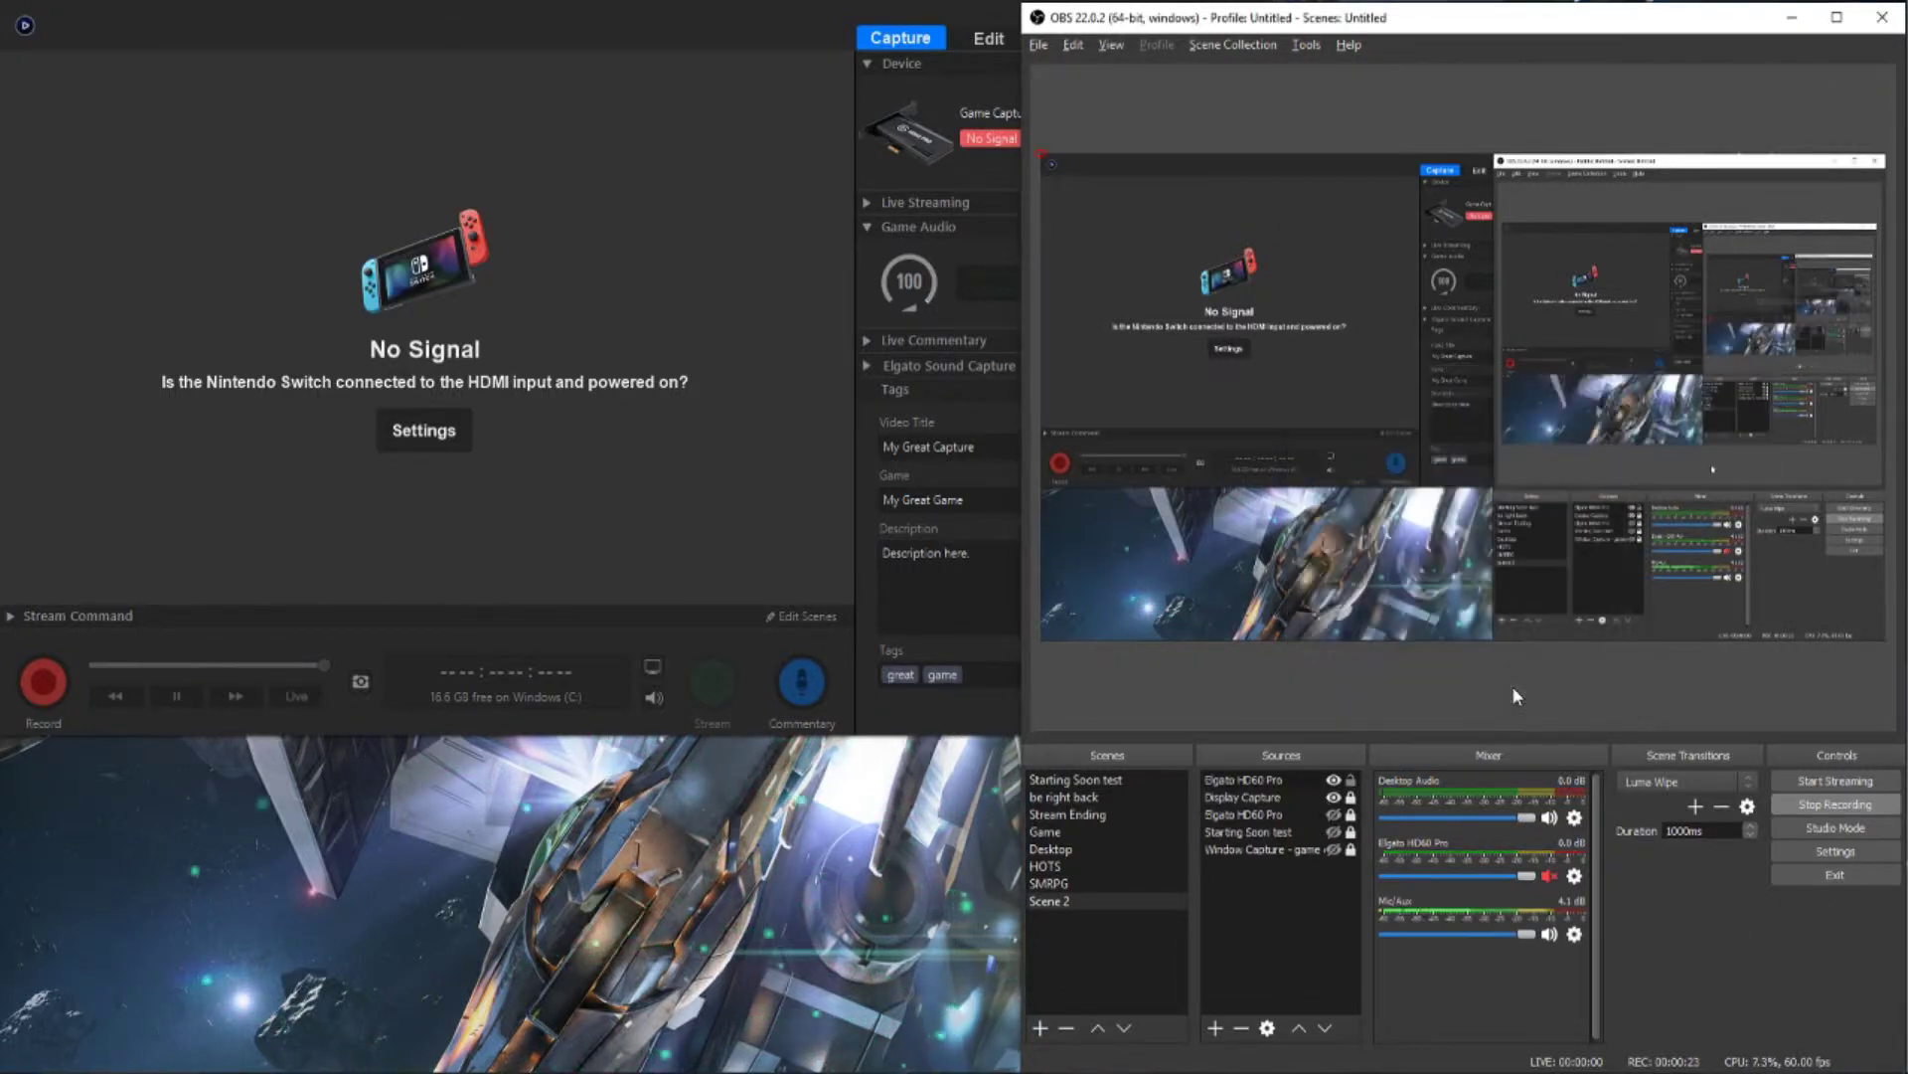
Step: In Elgato HD60 Pro properties, keep the Game Capture HD60 Pro device and Custom resolution/FPS type
{"action": "right_click", "coordinate": [1276, 781]}
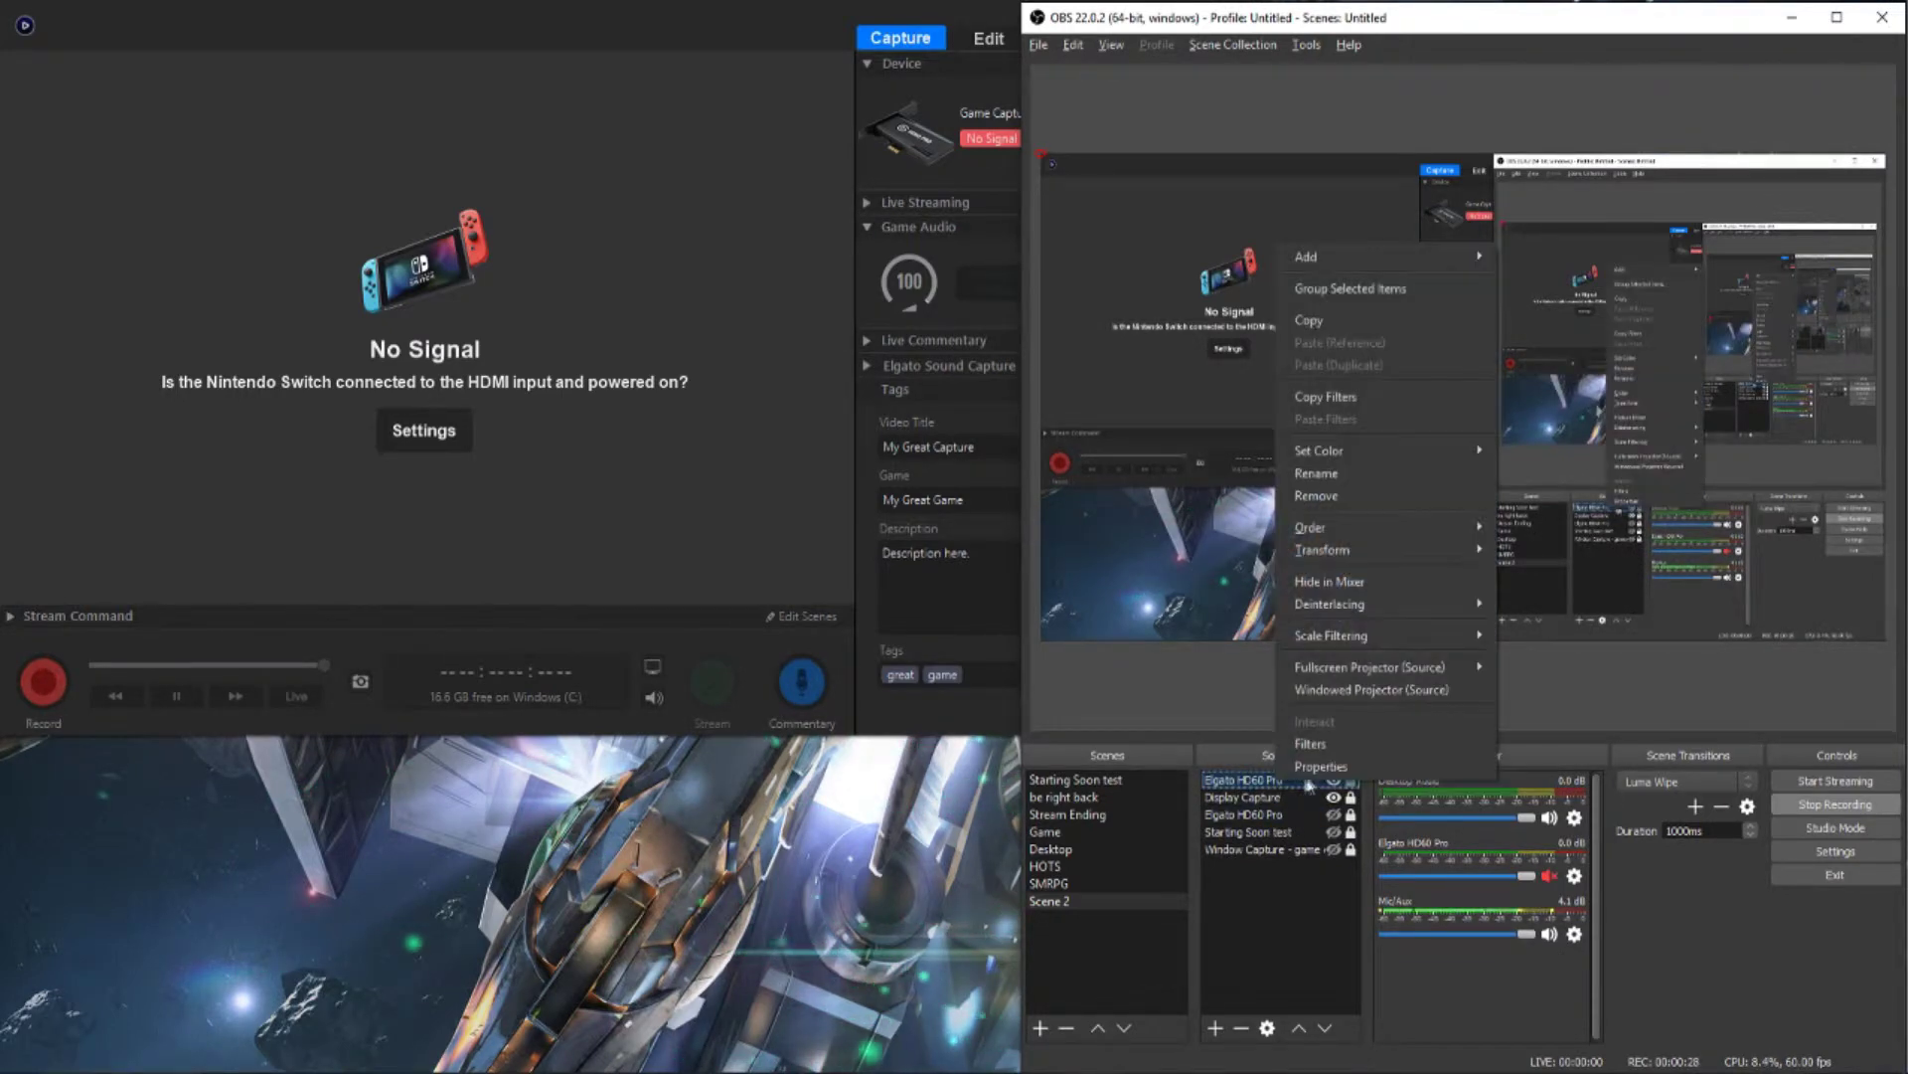
{"action": "left_click", "coordinate": [1319, 767]}
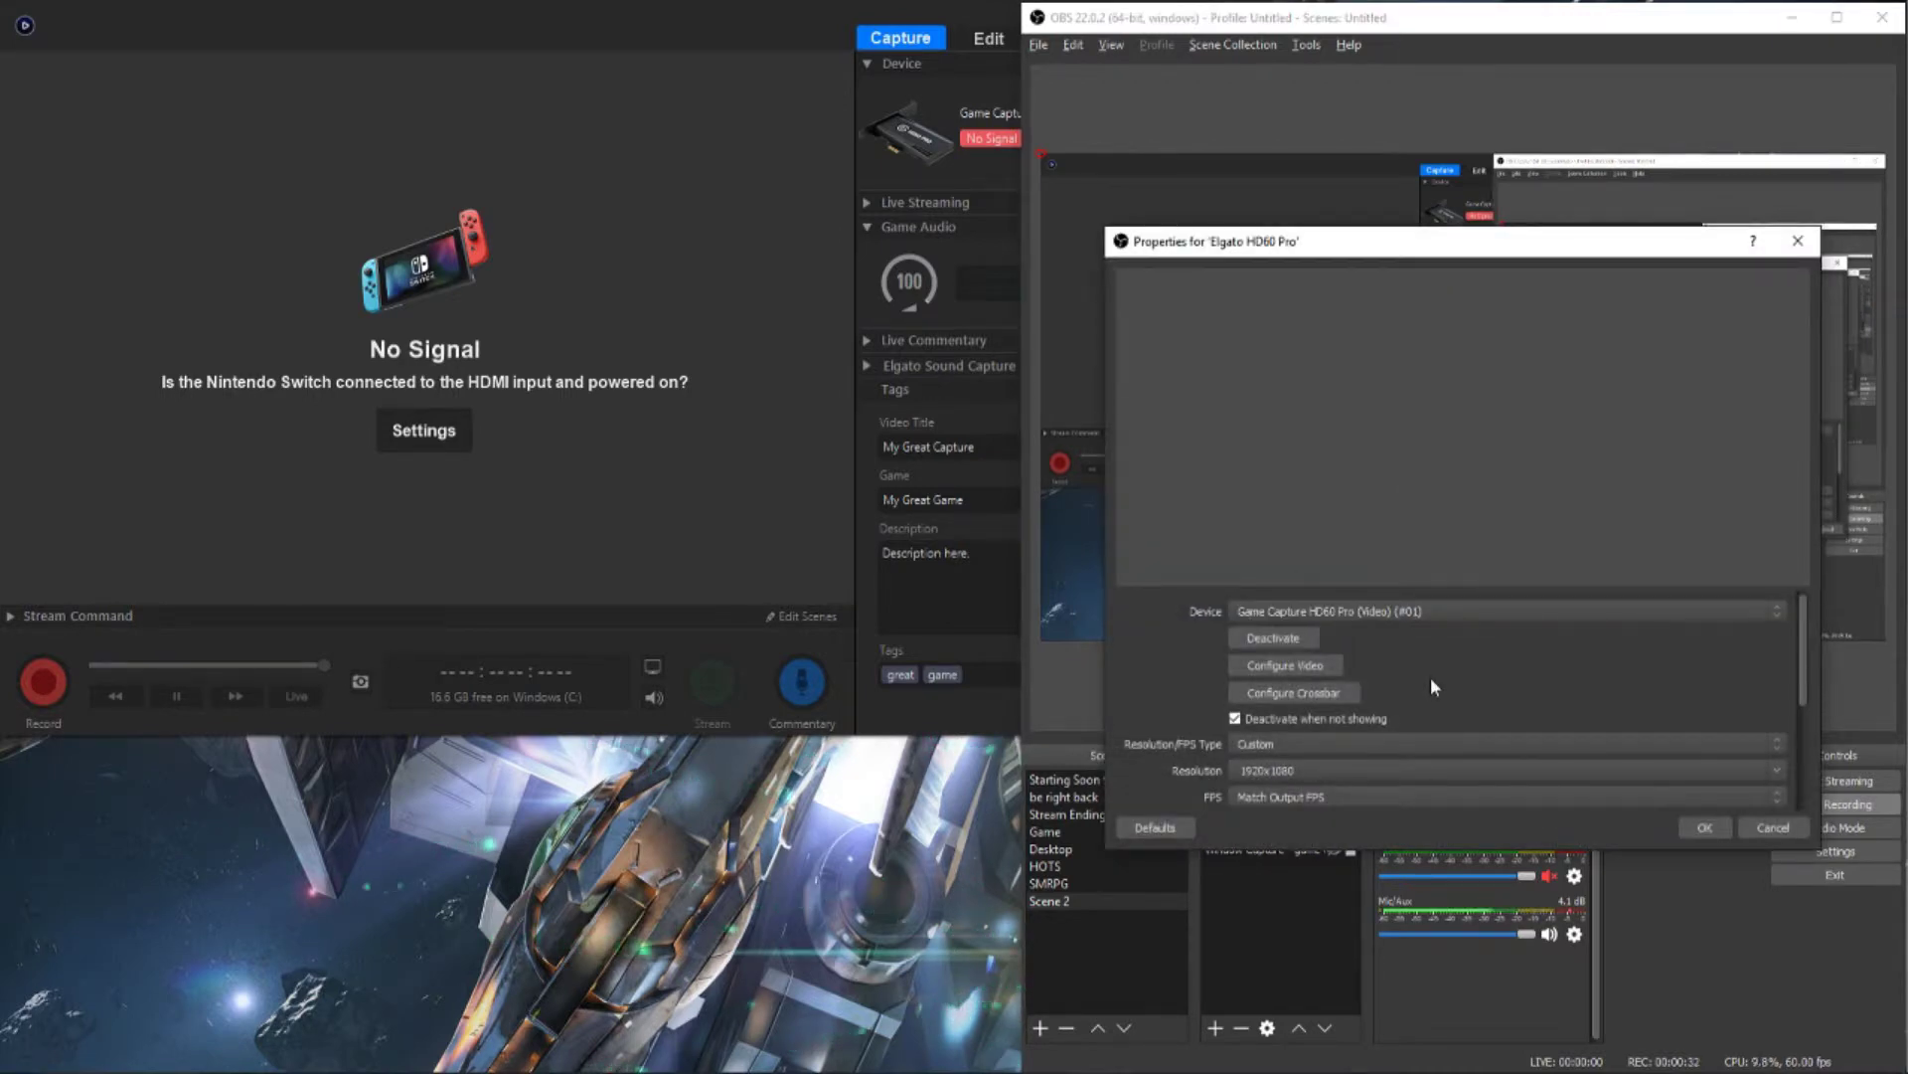
{"action": "left_click", "coordinate": [1424, 611]}
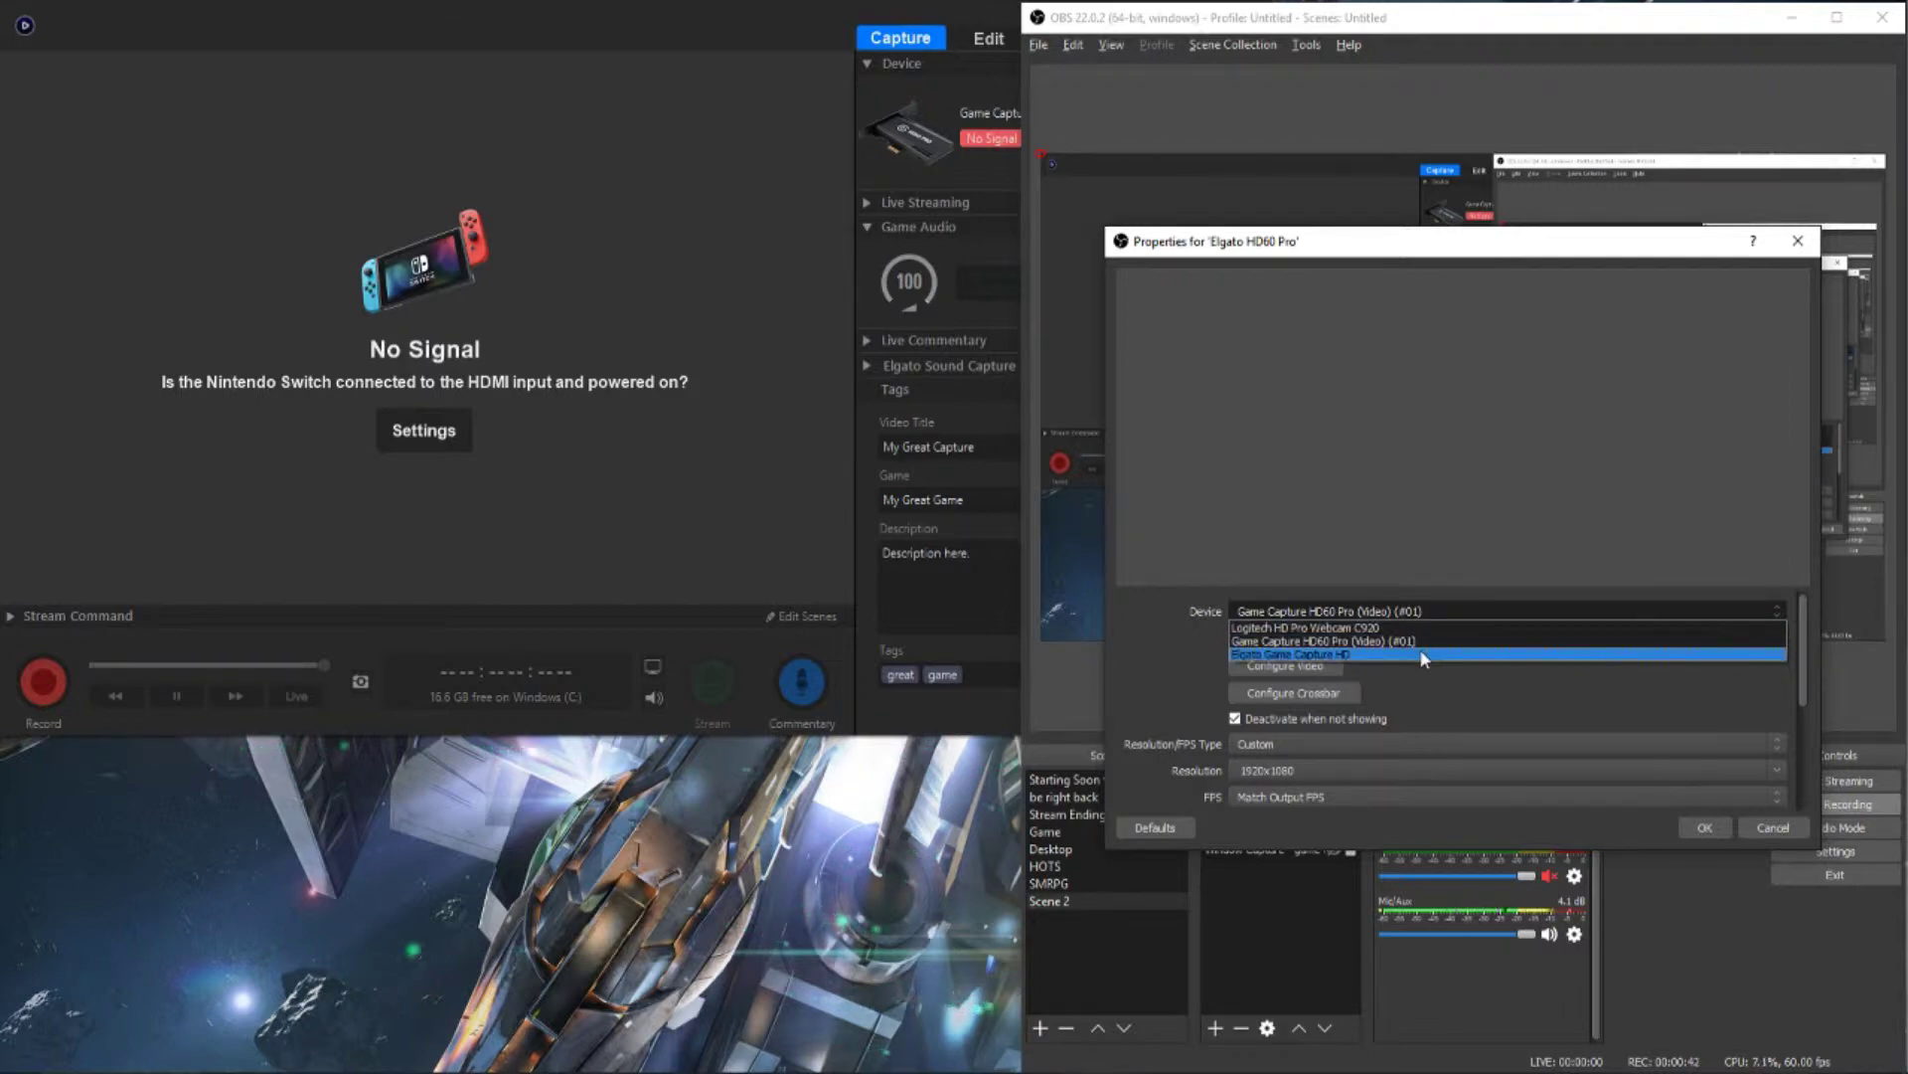
{"action": "left_click", "coordinate": [1426, 642]}
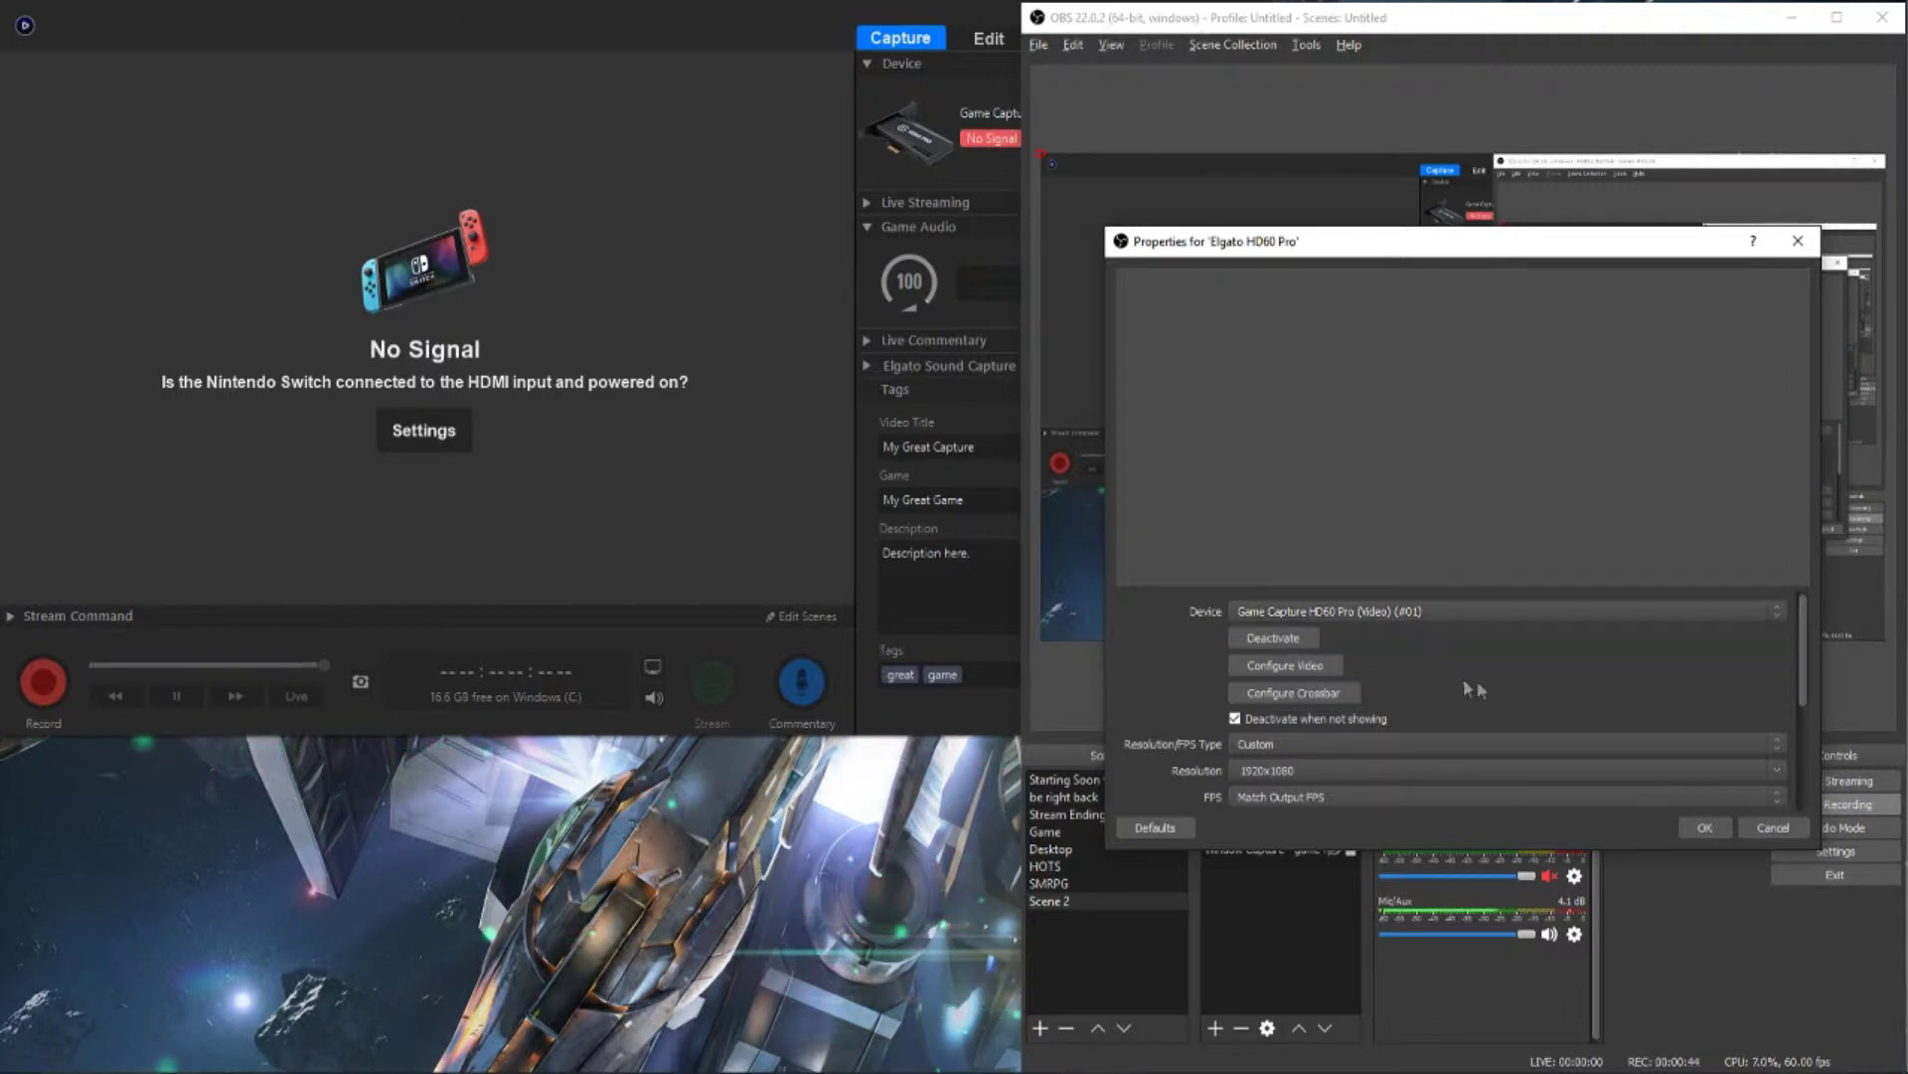
{"action": "scroll", "coordinate": [1804, 696], "scroll_direction": "down", "scroll_amount": 5}
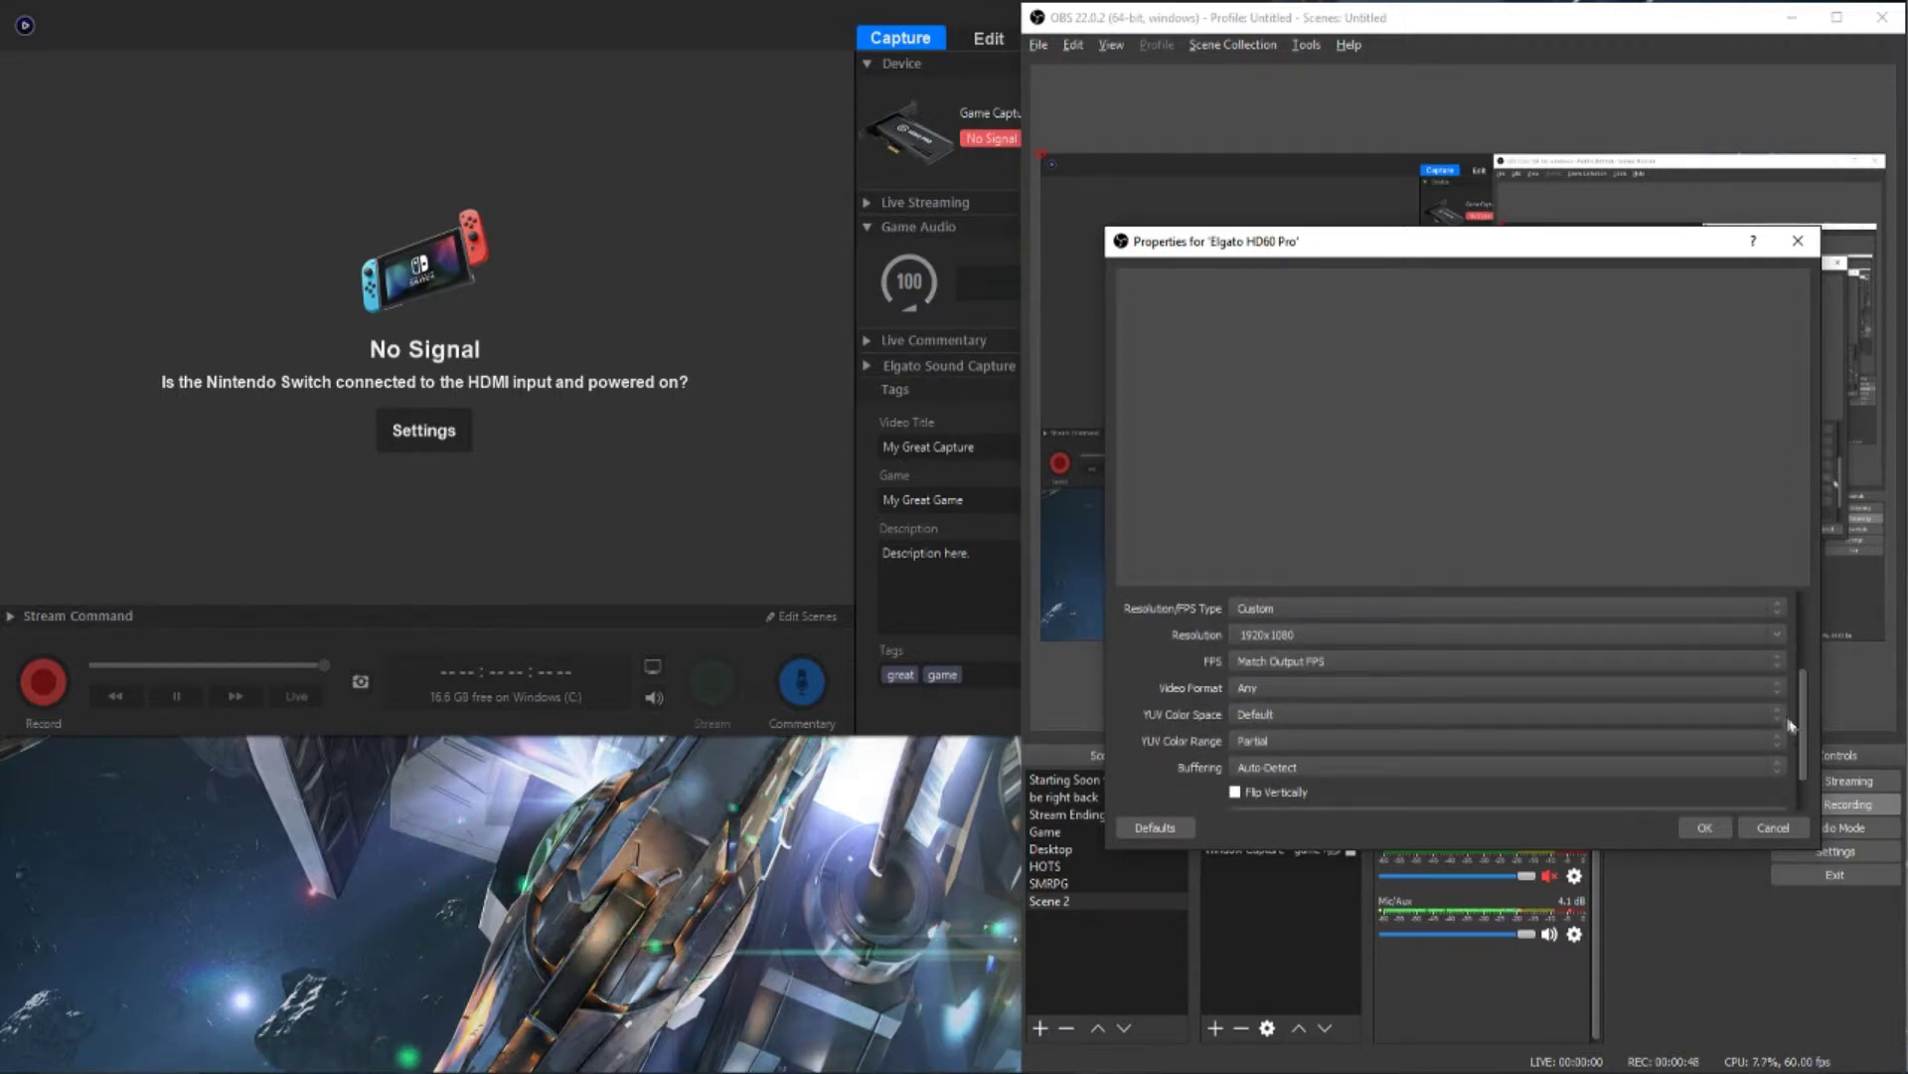
{"action": "left_click", "coordinate": [1437, 610]}
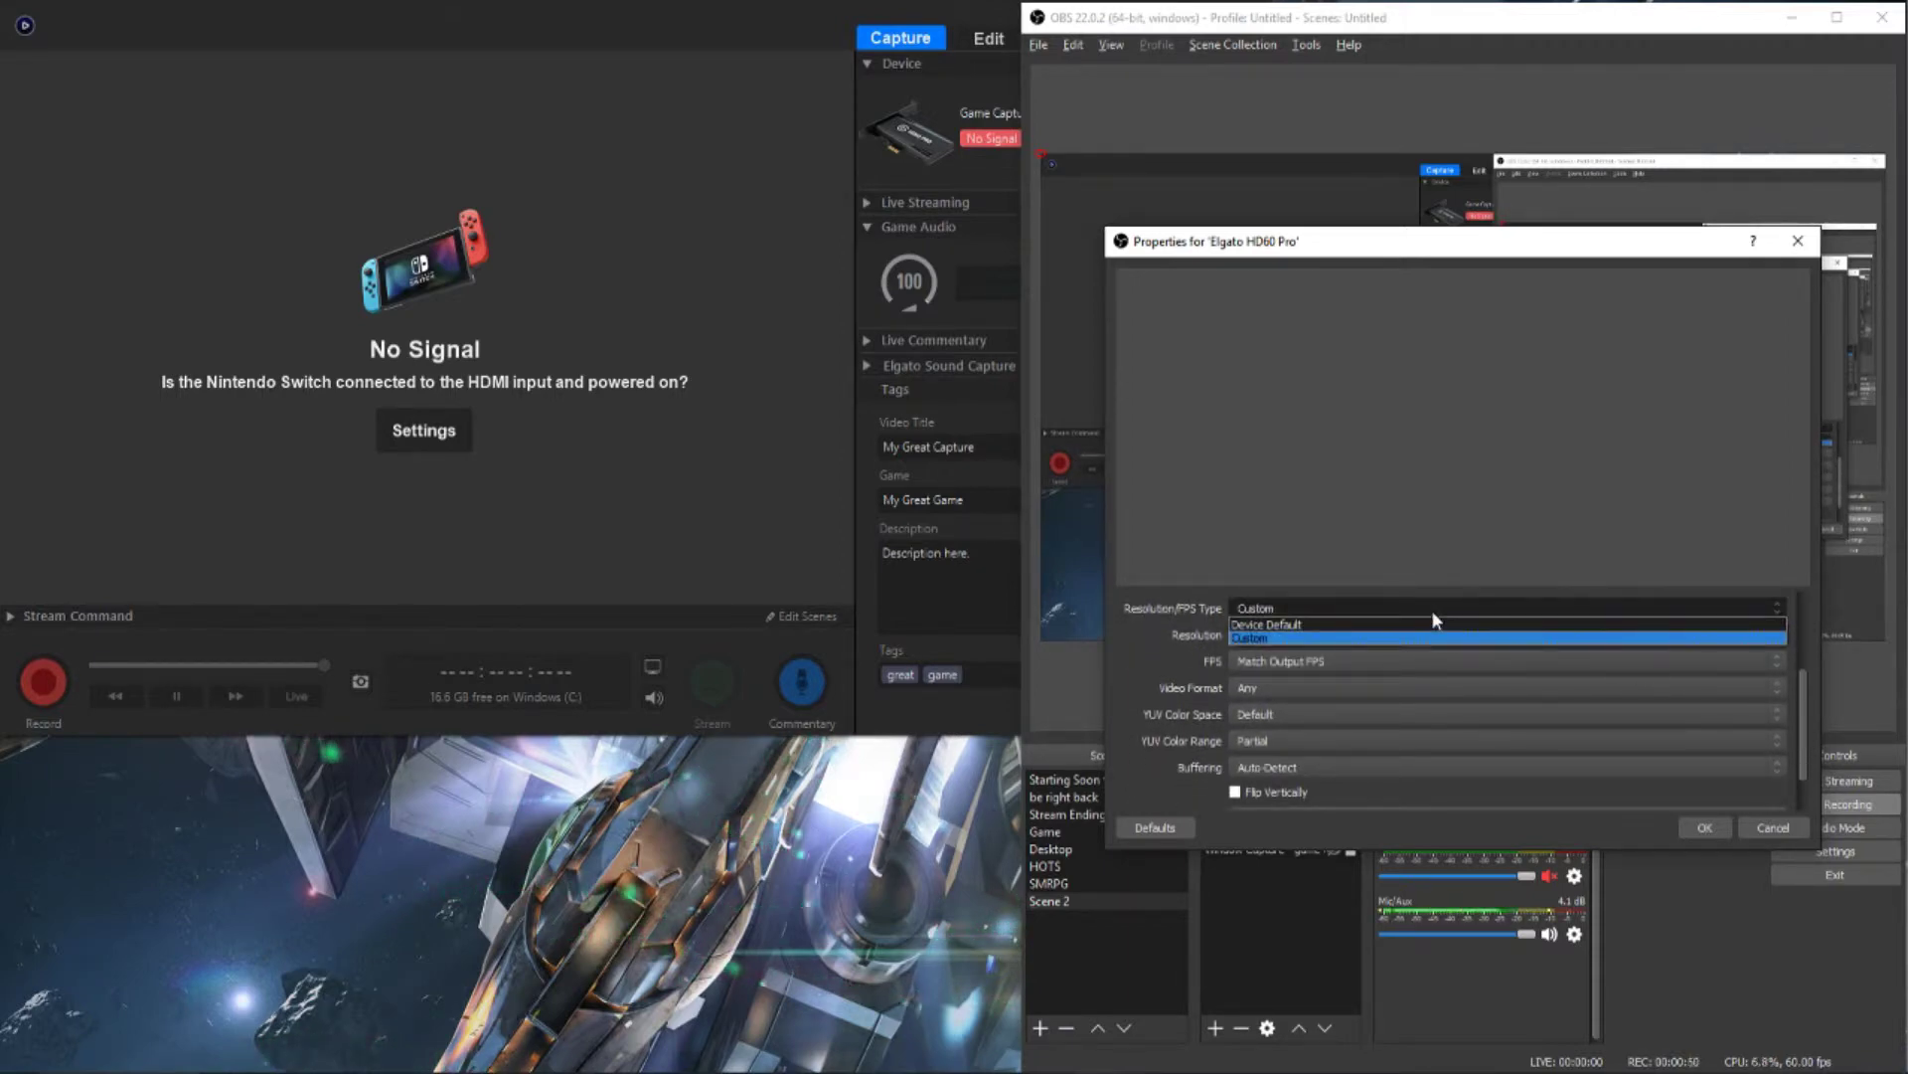
{"action": "left_click", "coordinate": [1434, 613]}
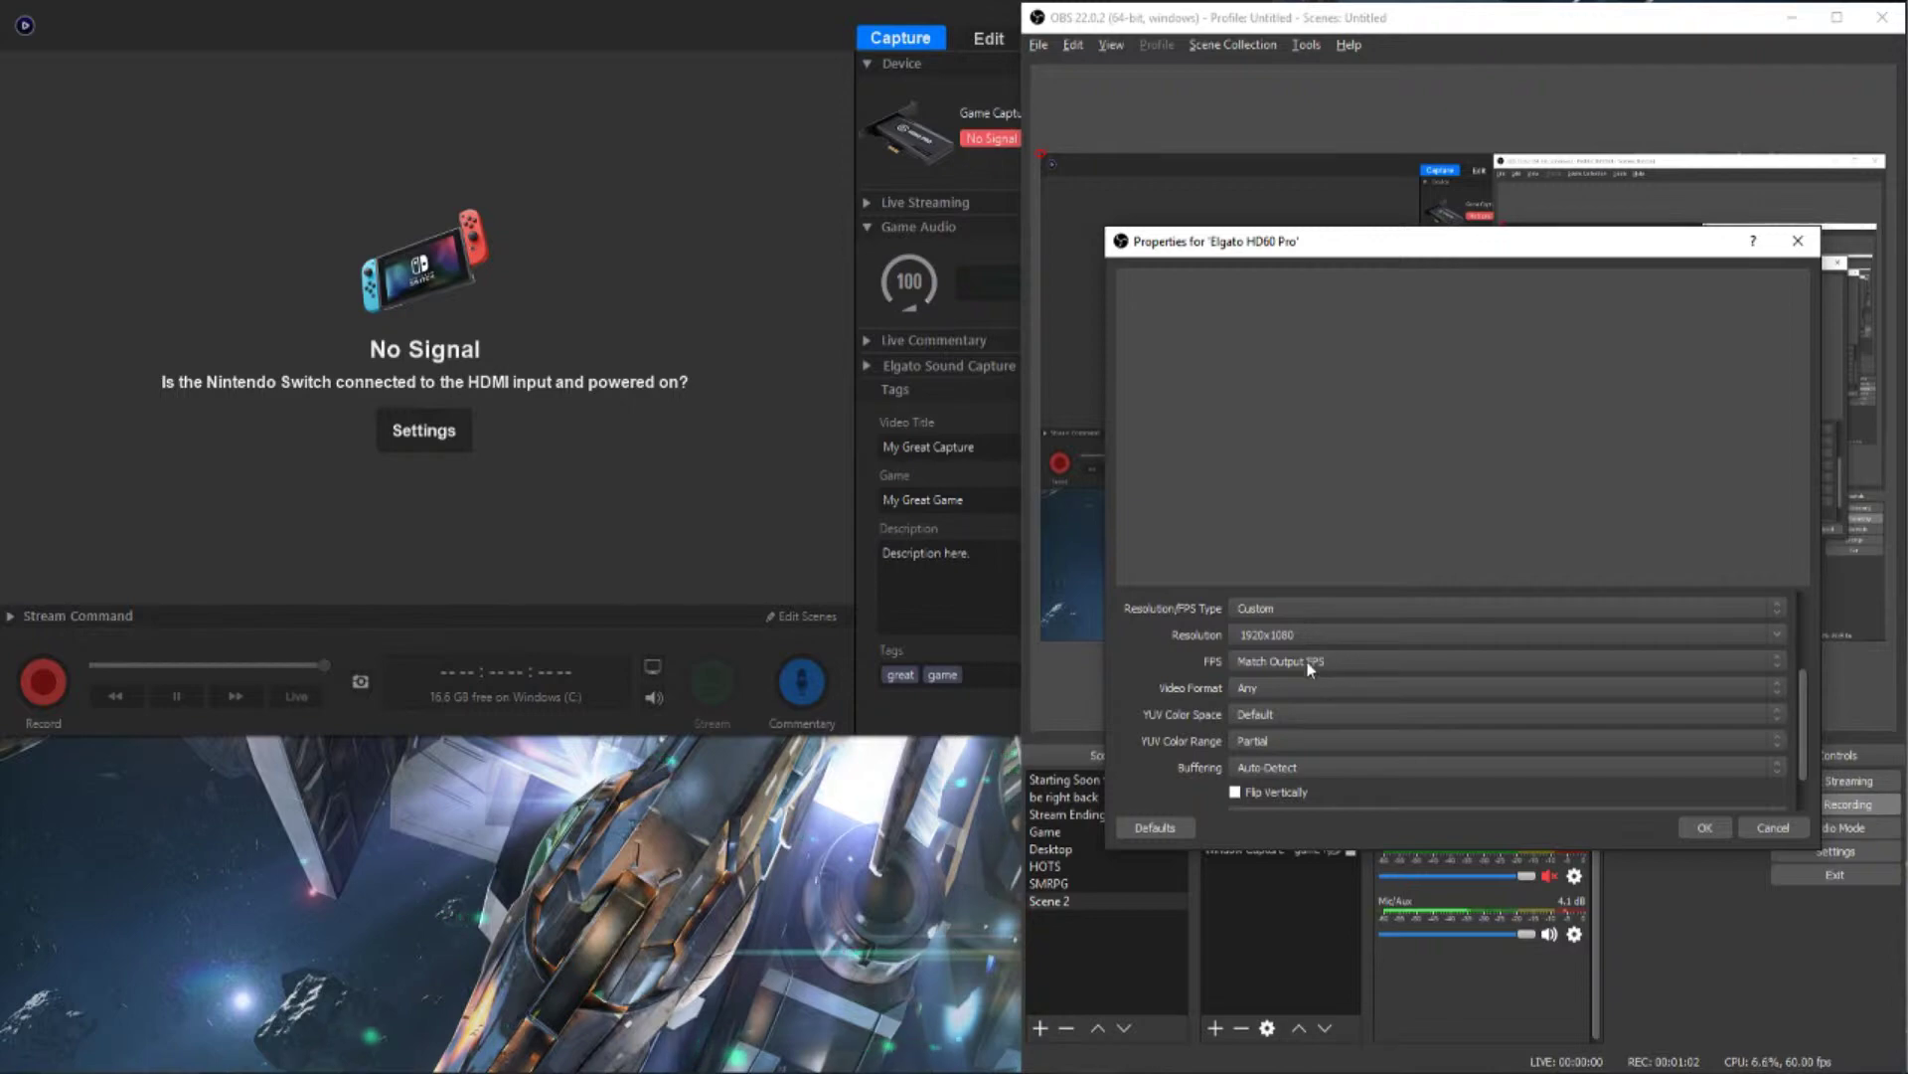
{"action": "left_click_drag", "start_coordinate": [1807, 728], "coordinate": [1808, 745]}
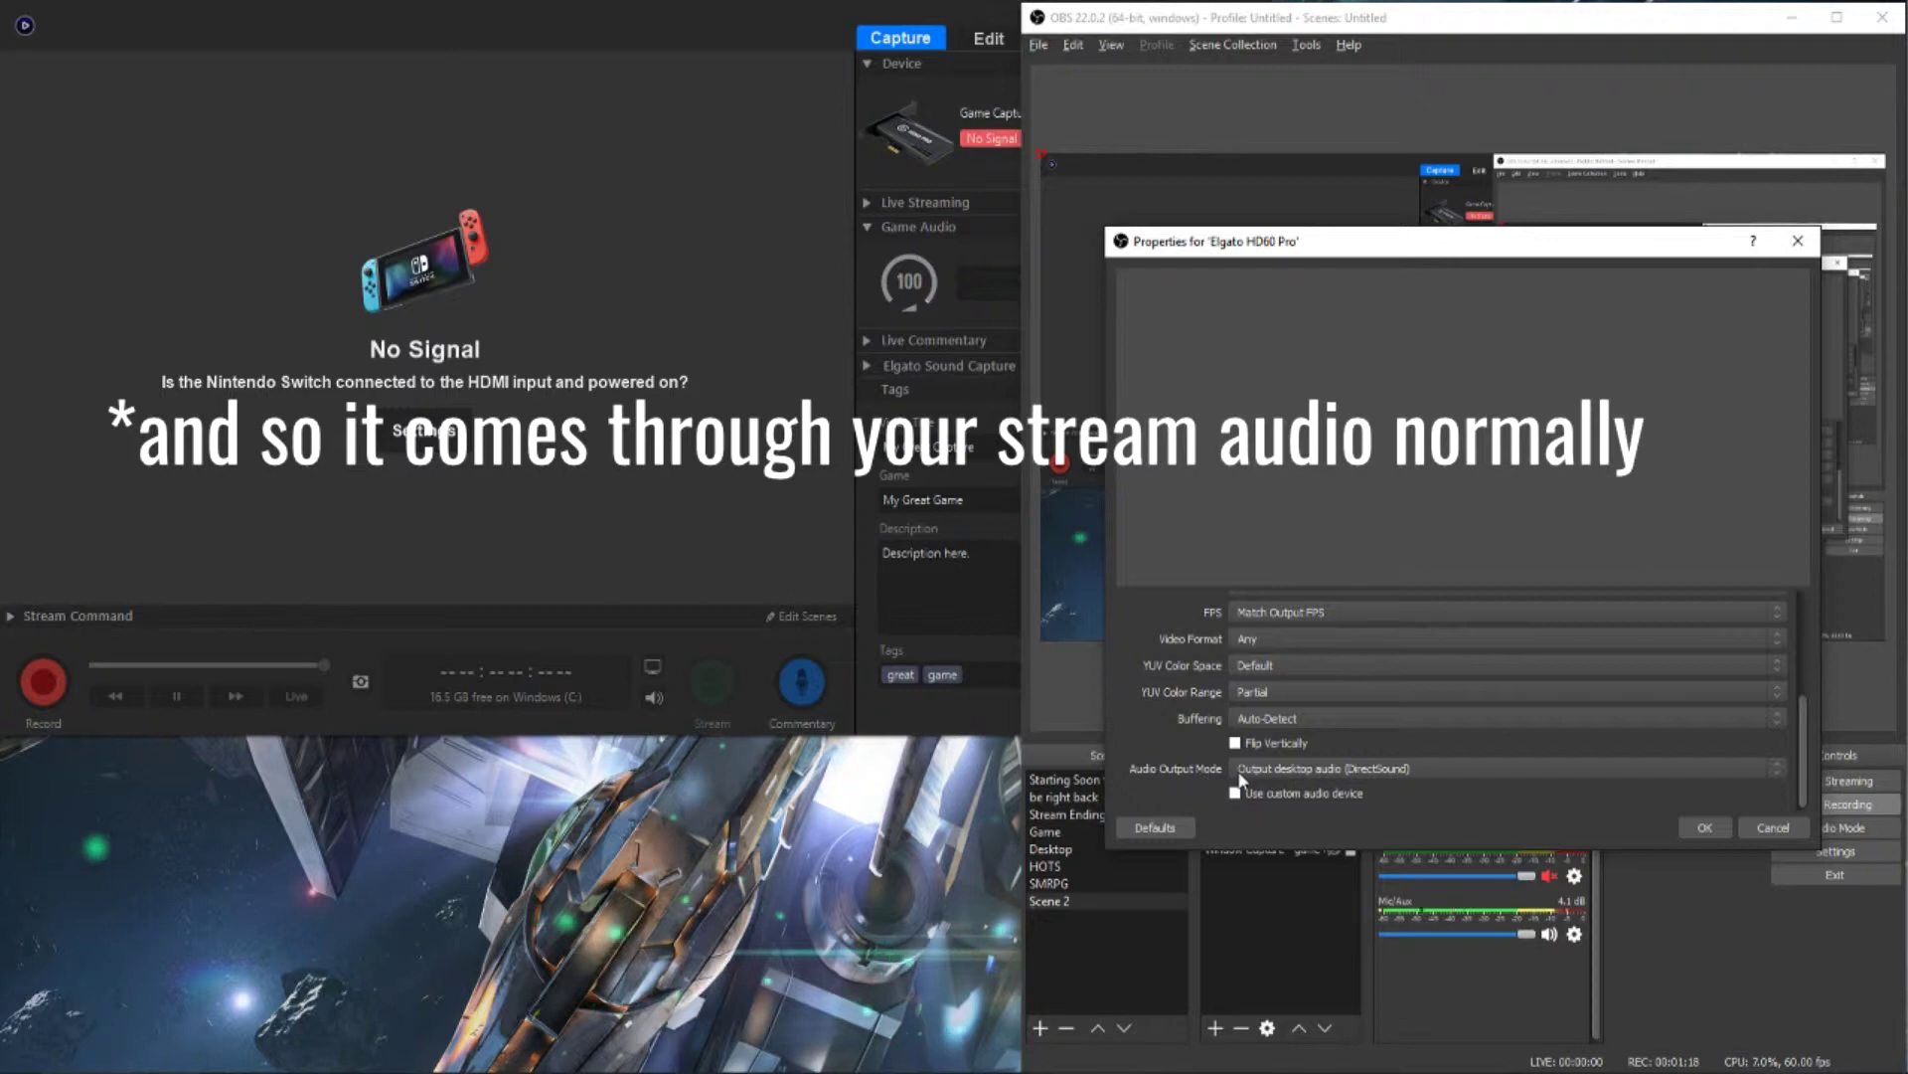
Step: Set Audio Output Mode to Output desktop audio (DirectSound) and confirm the properties with OK
{"action": "left_click", "coordinate": [1419, 771]}
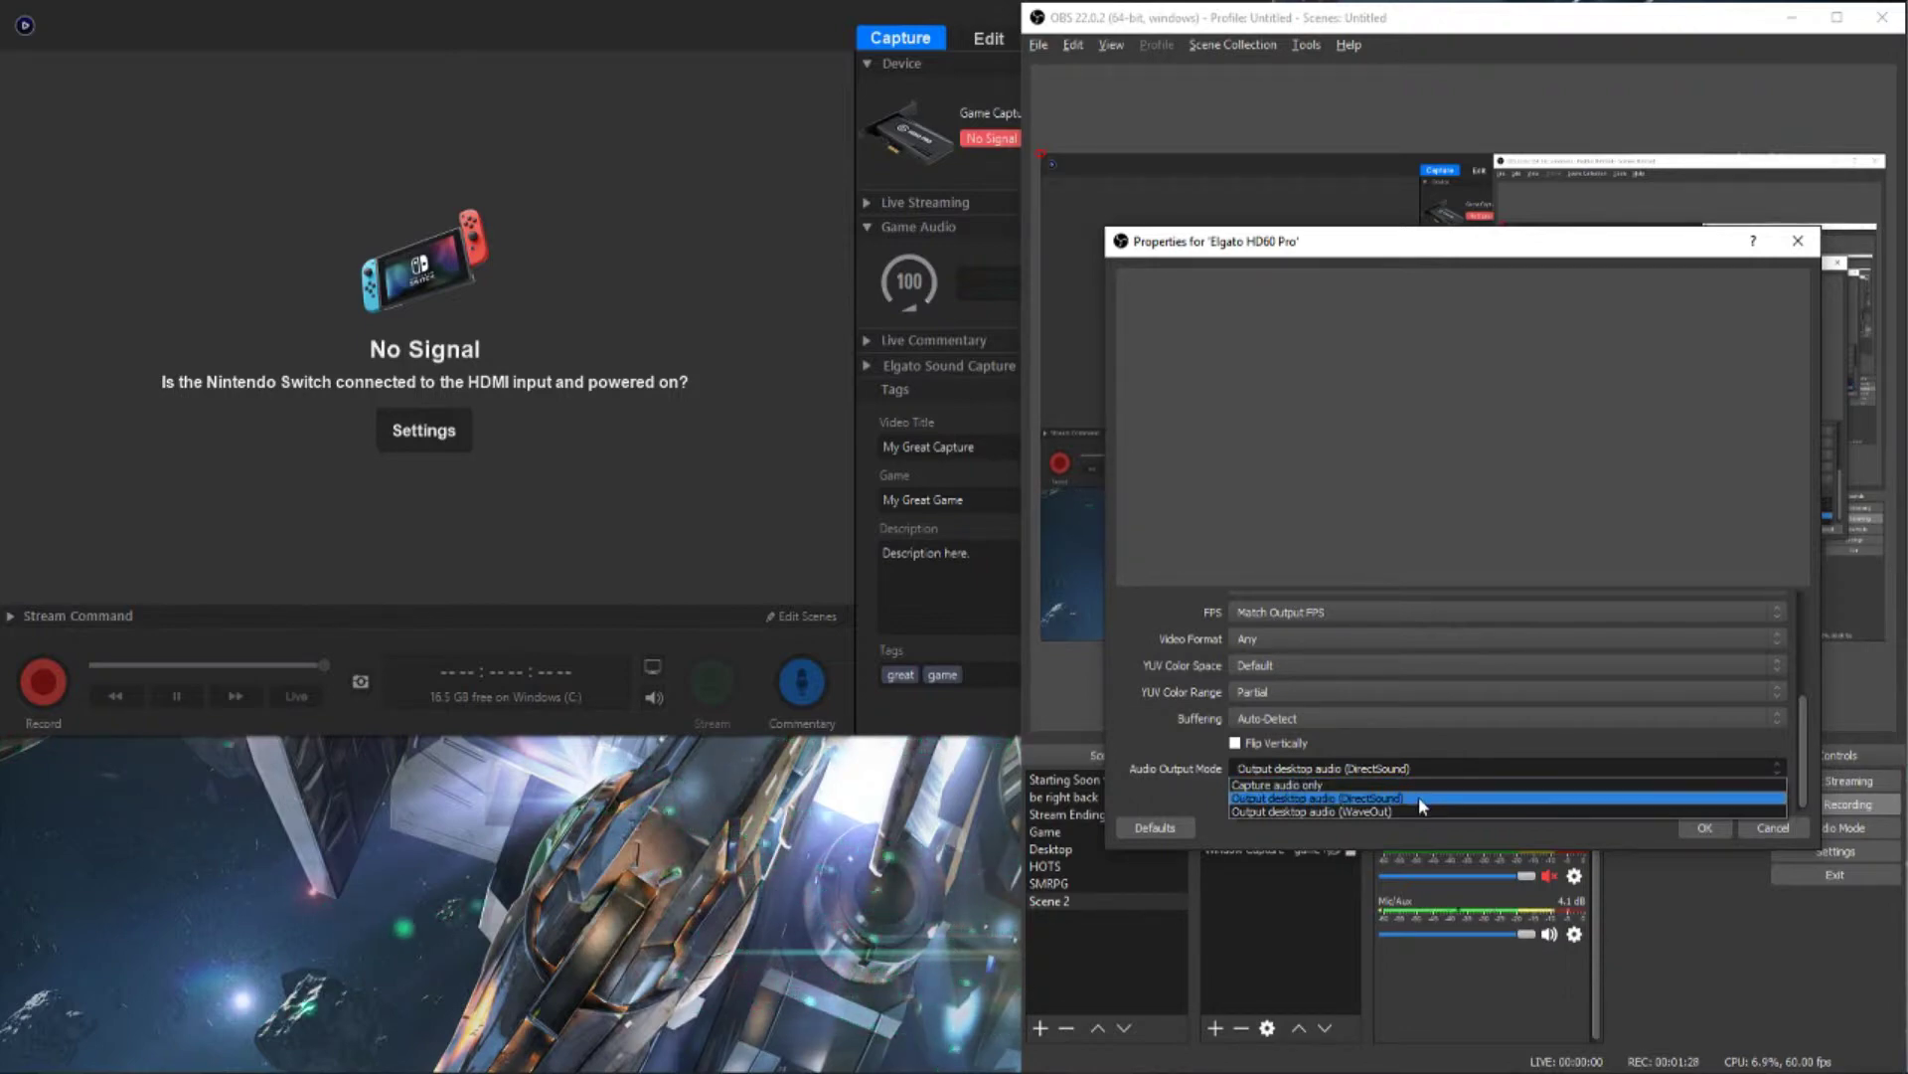
{"action": "left_click", "coordinate": [1418, 796]}
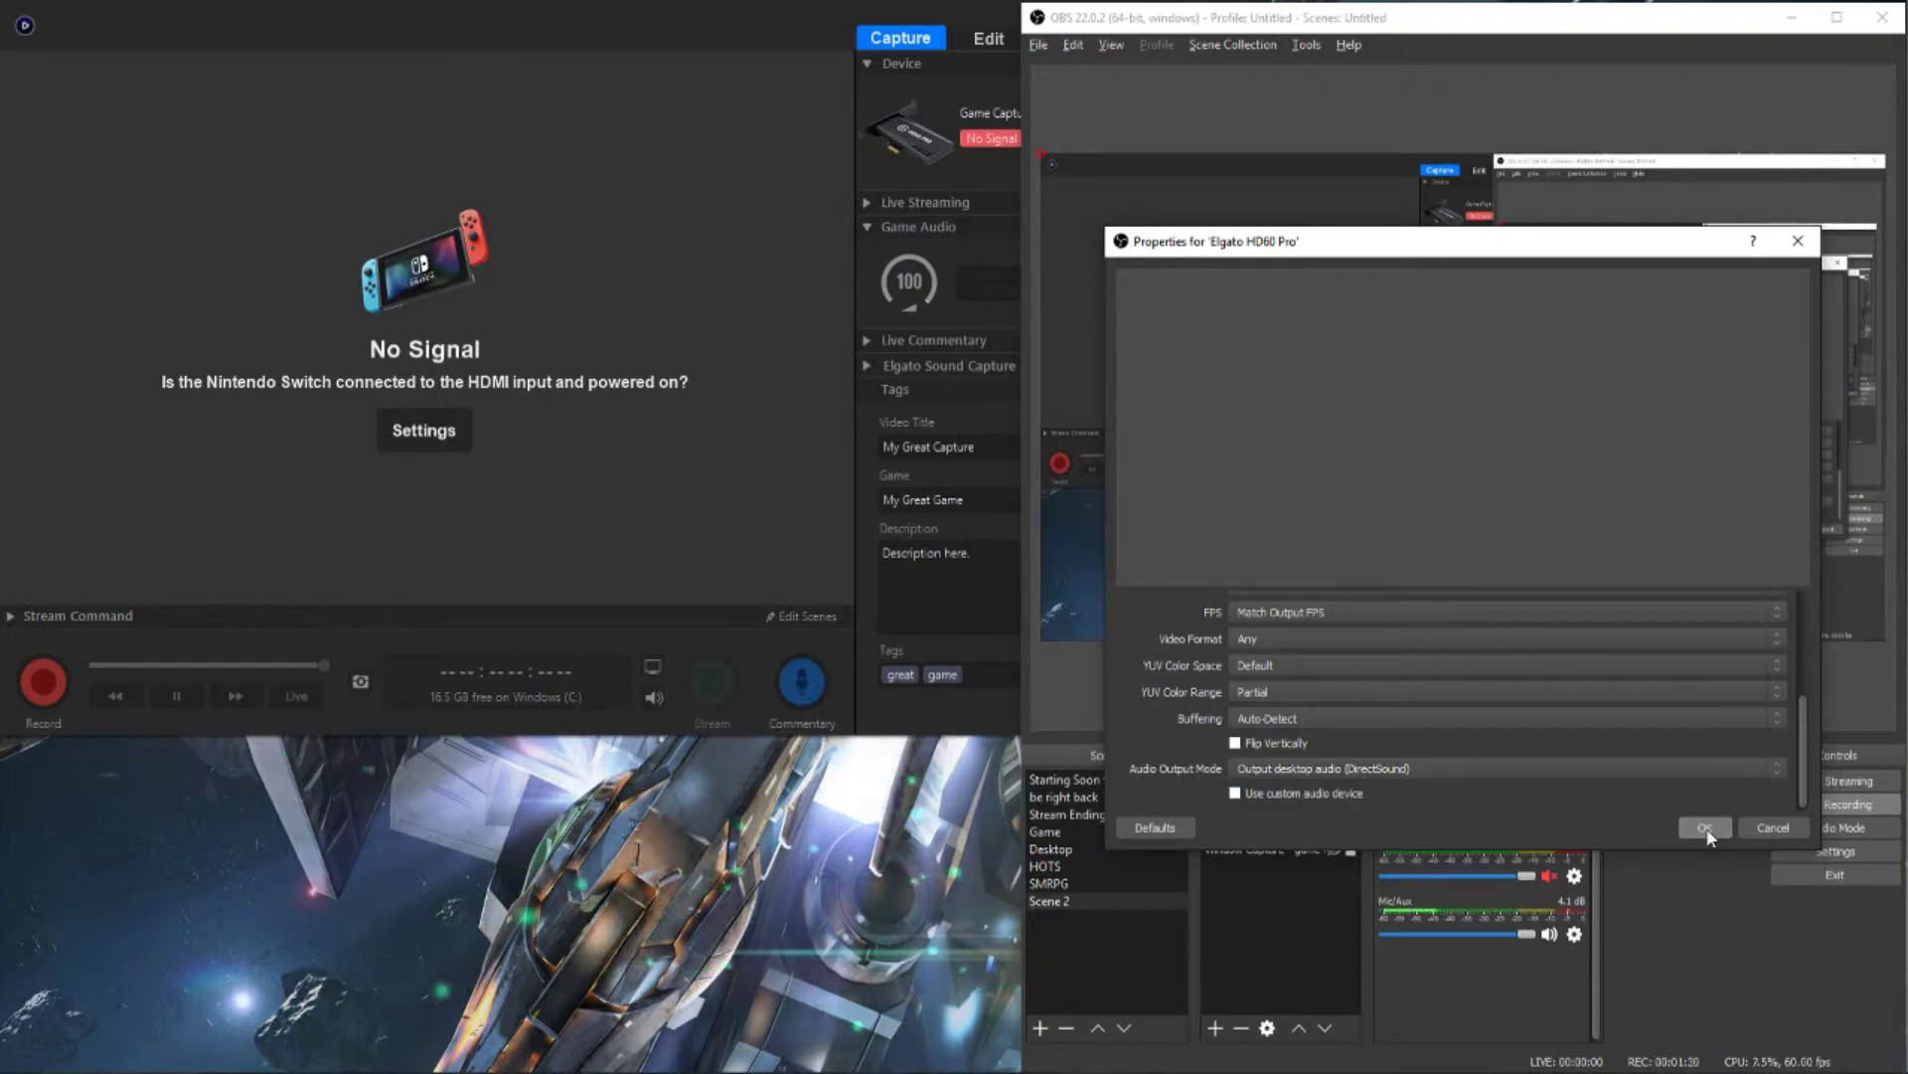
{"action": "left_click", "coordinate": [1704, 828]}
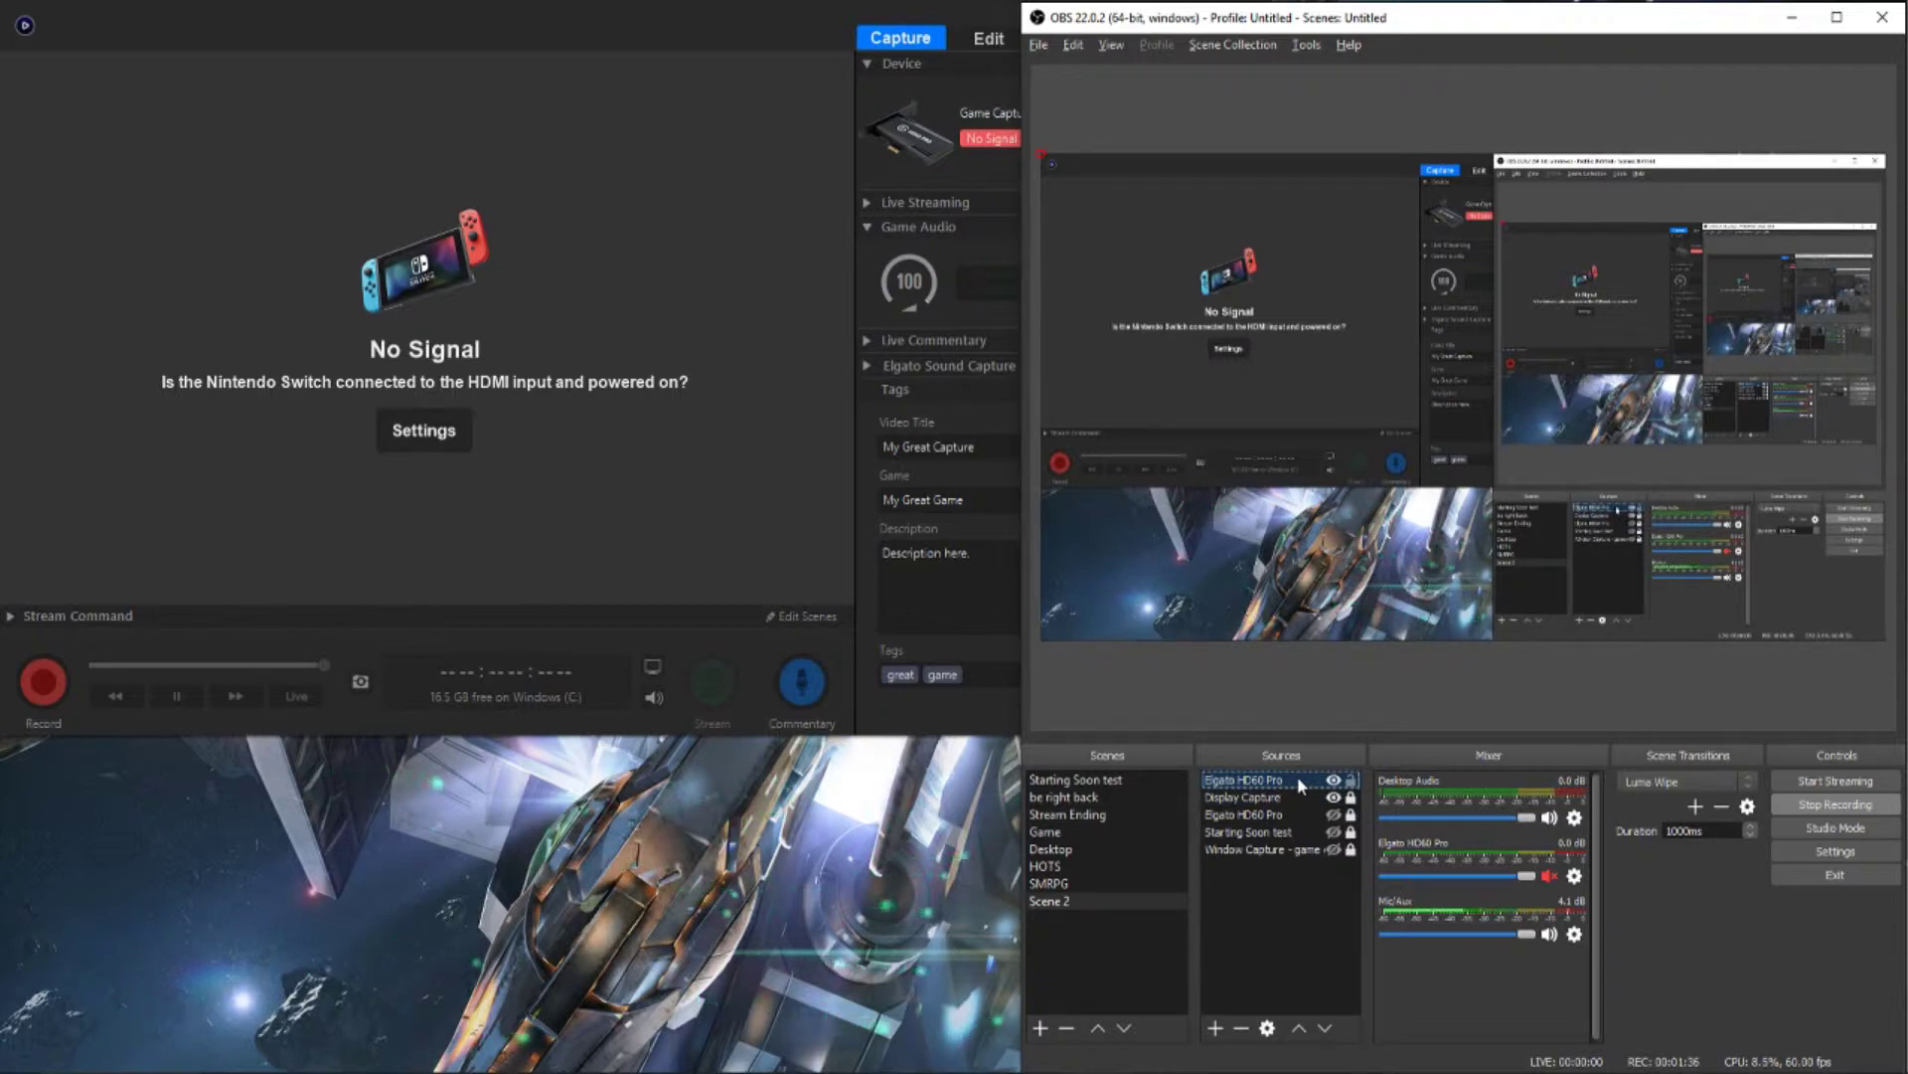
Step: Hide the newly added Elgato HD60 Pro source and leave the third copy visible
{"action": "left_click", "coordinate": [1333, 779]}
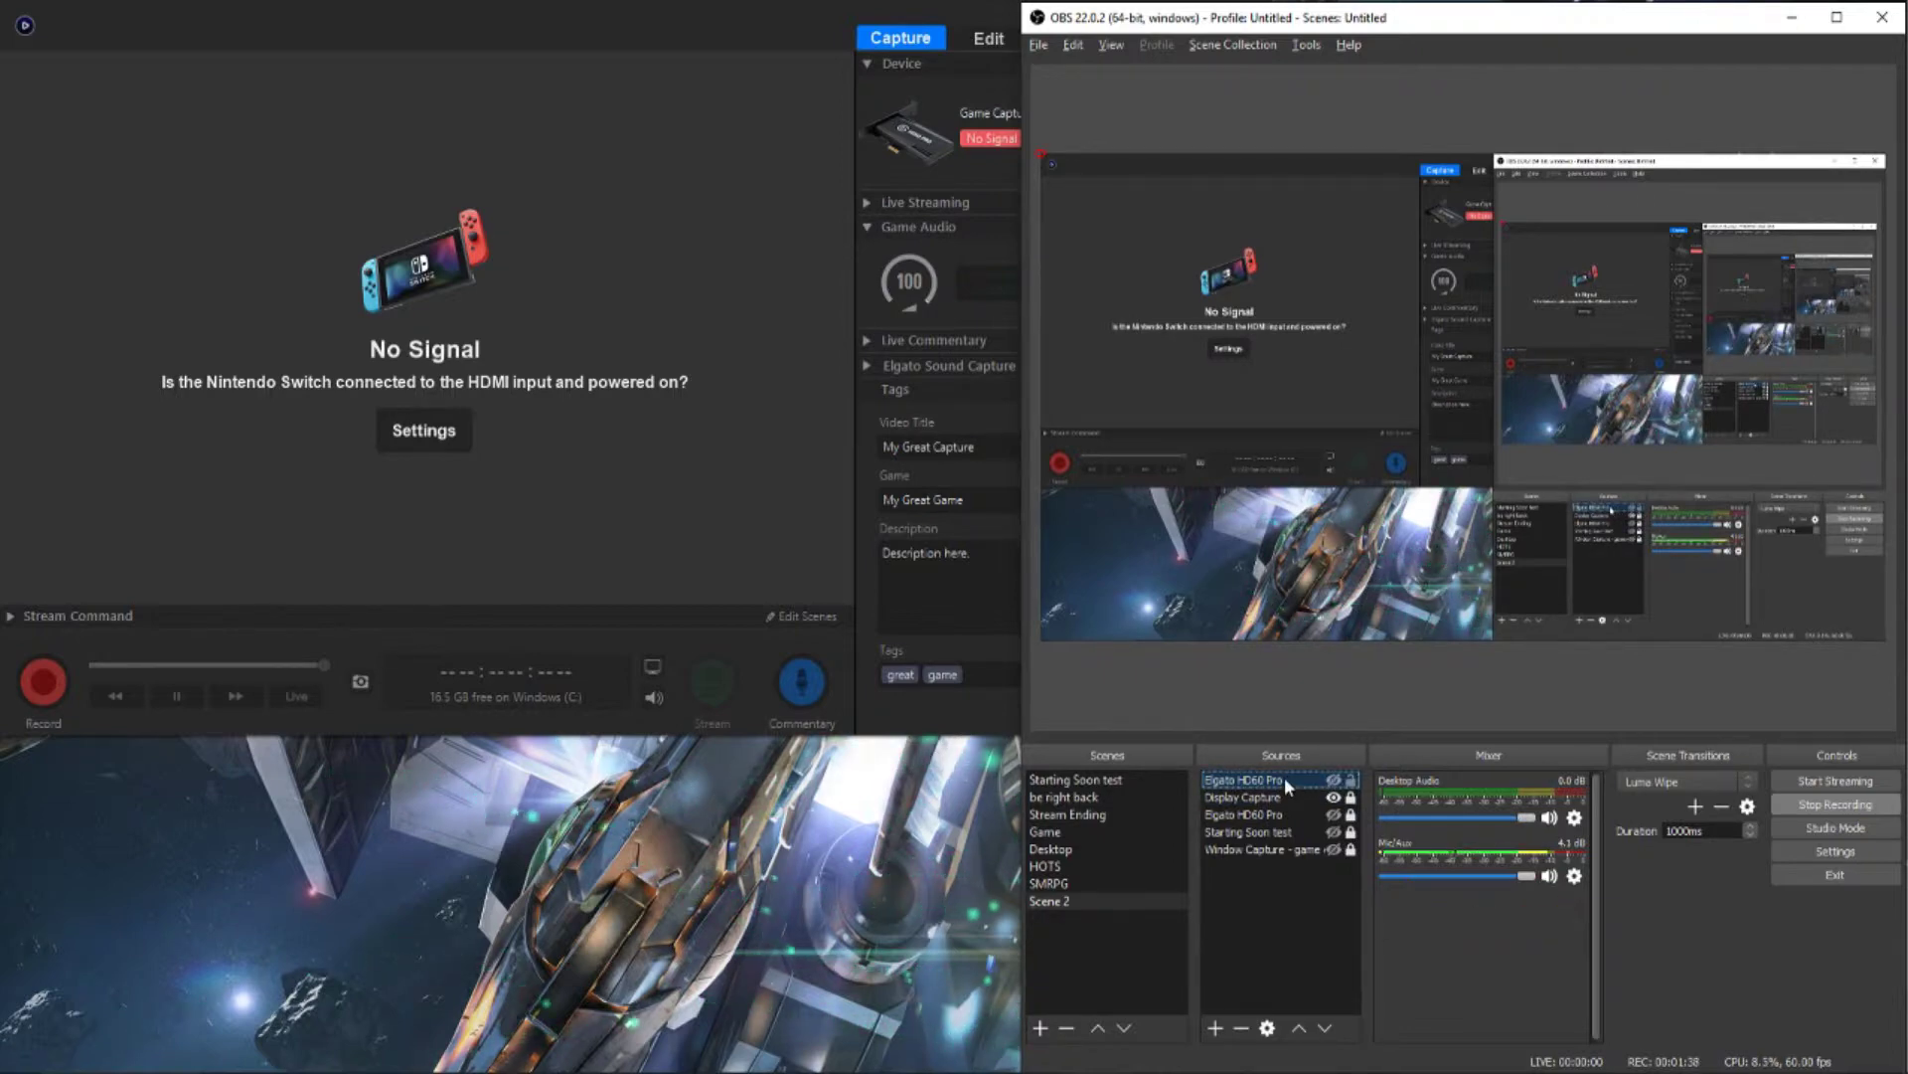
{"action": "left_click", "coordinate": [1281, 814]}
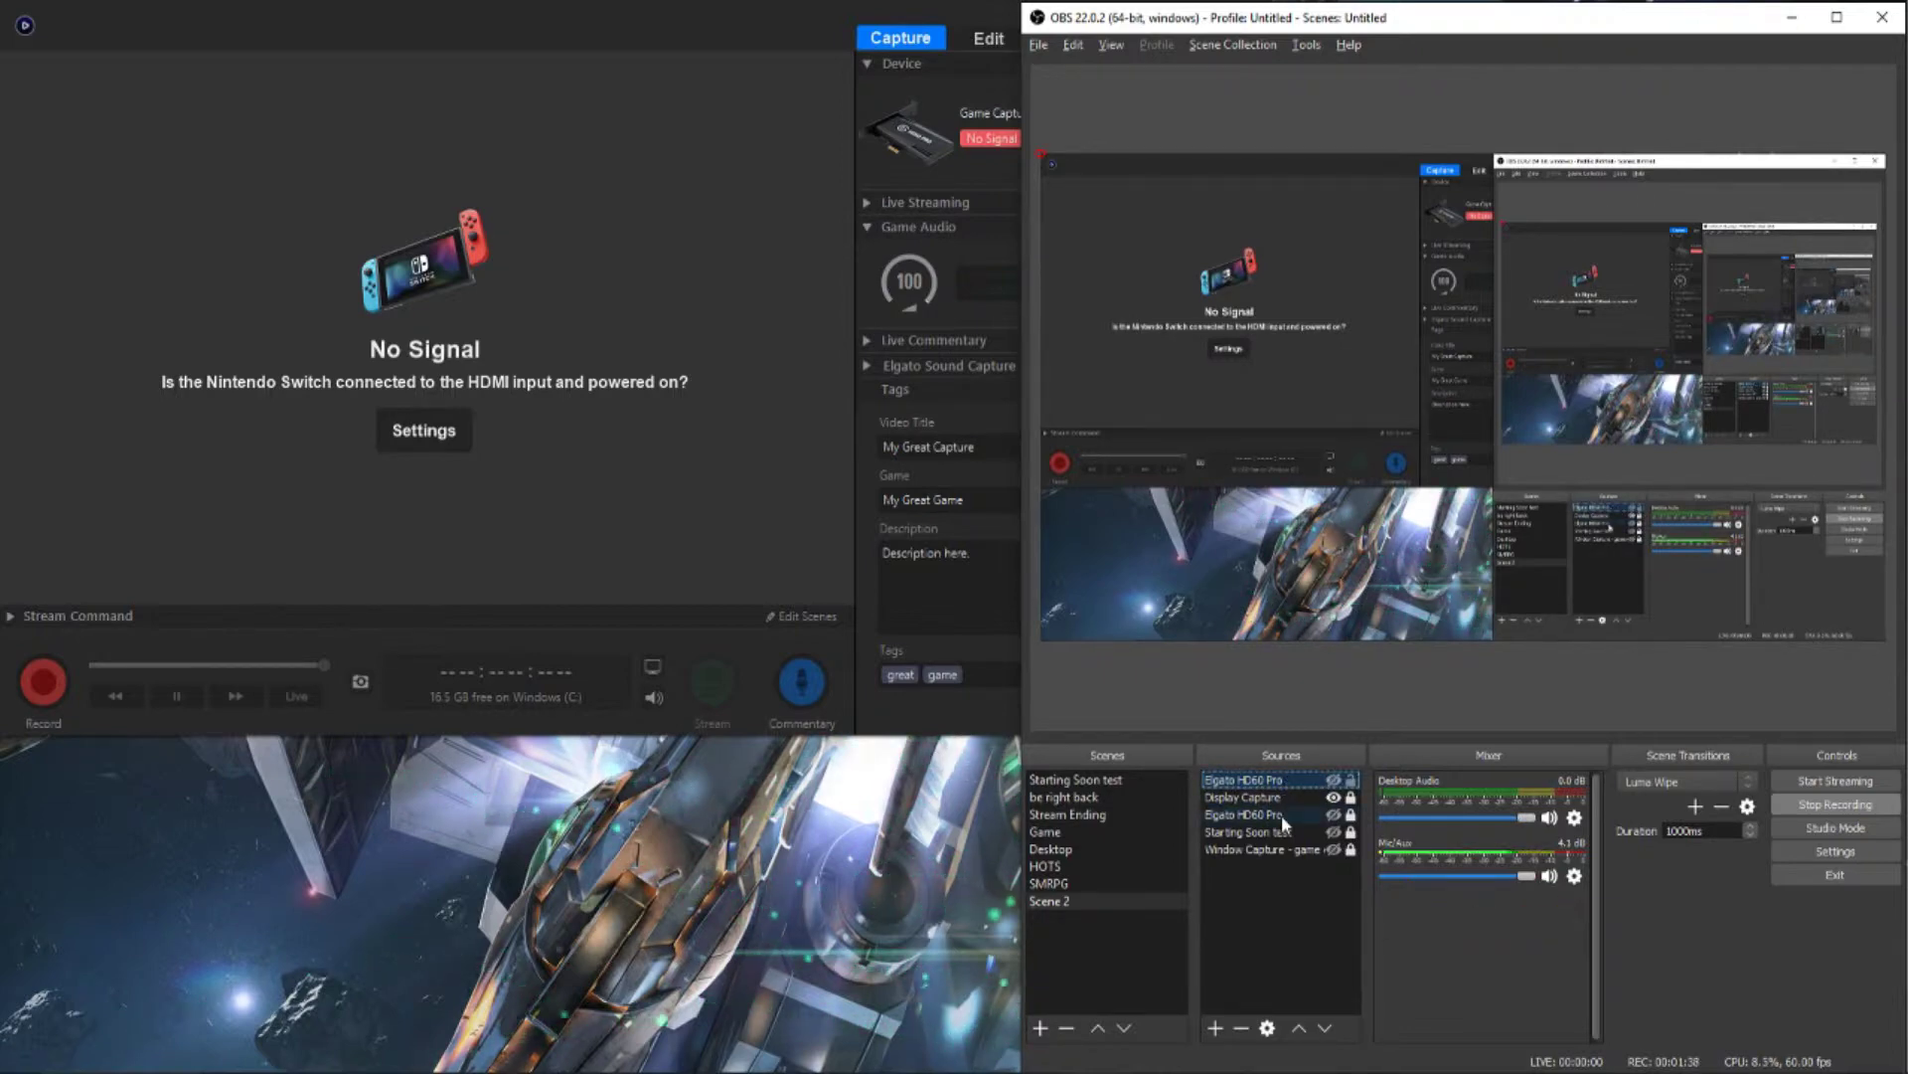
{"action": "left_click", "coordinate": [1333, 815]}
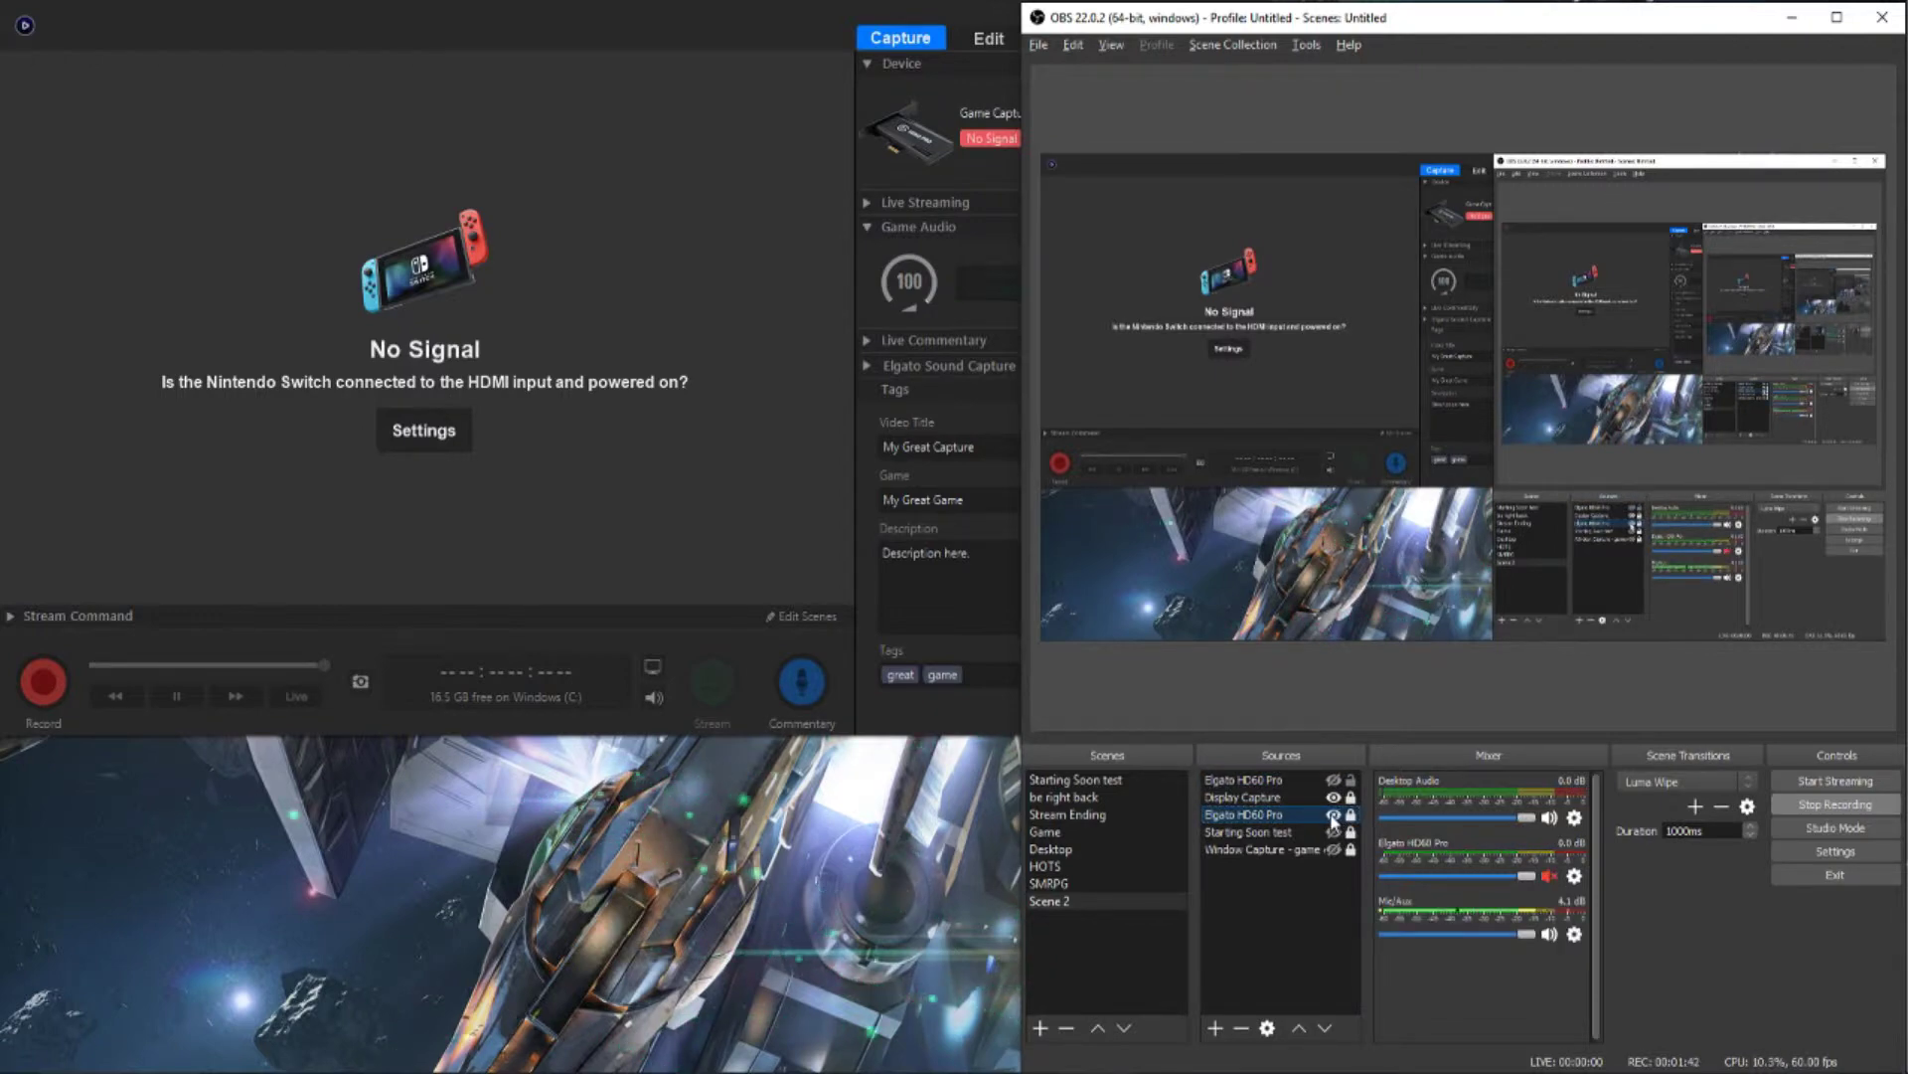
{"action": "left_click", "coordinate": [1333, 815]}
{"action": "left_click", "coordinate": [1333, 815]}
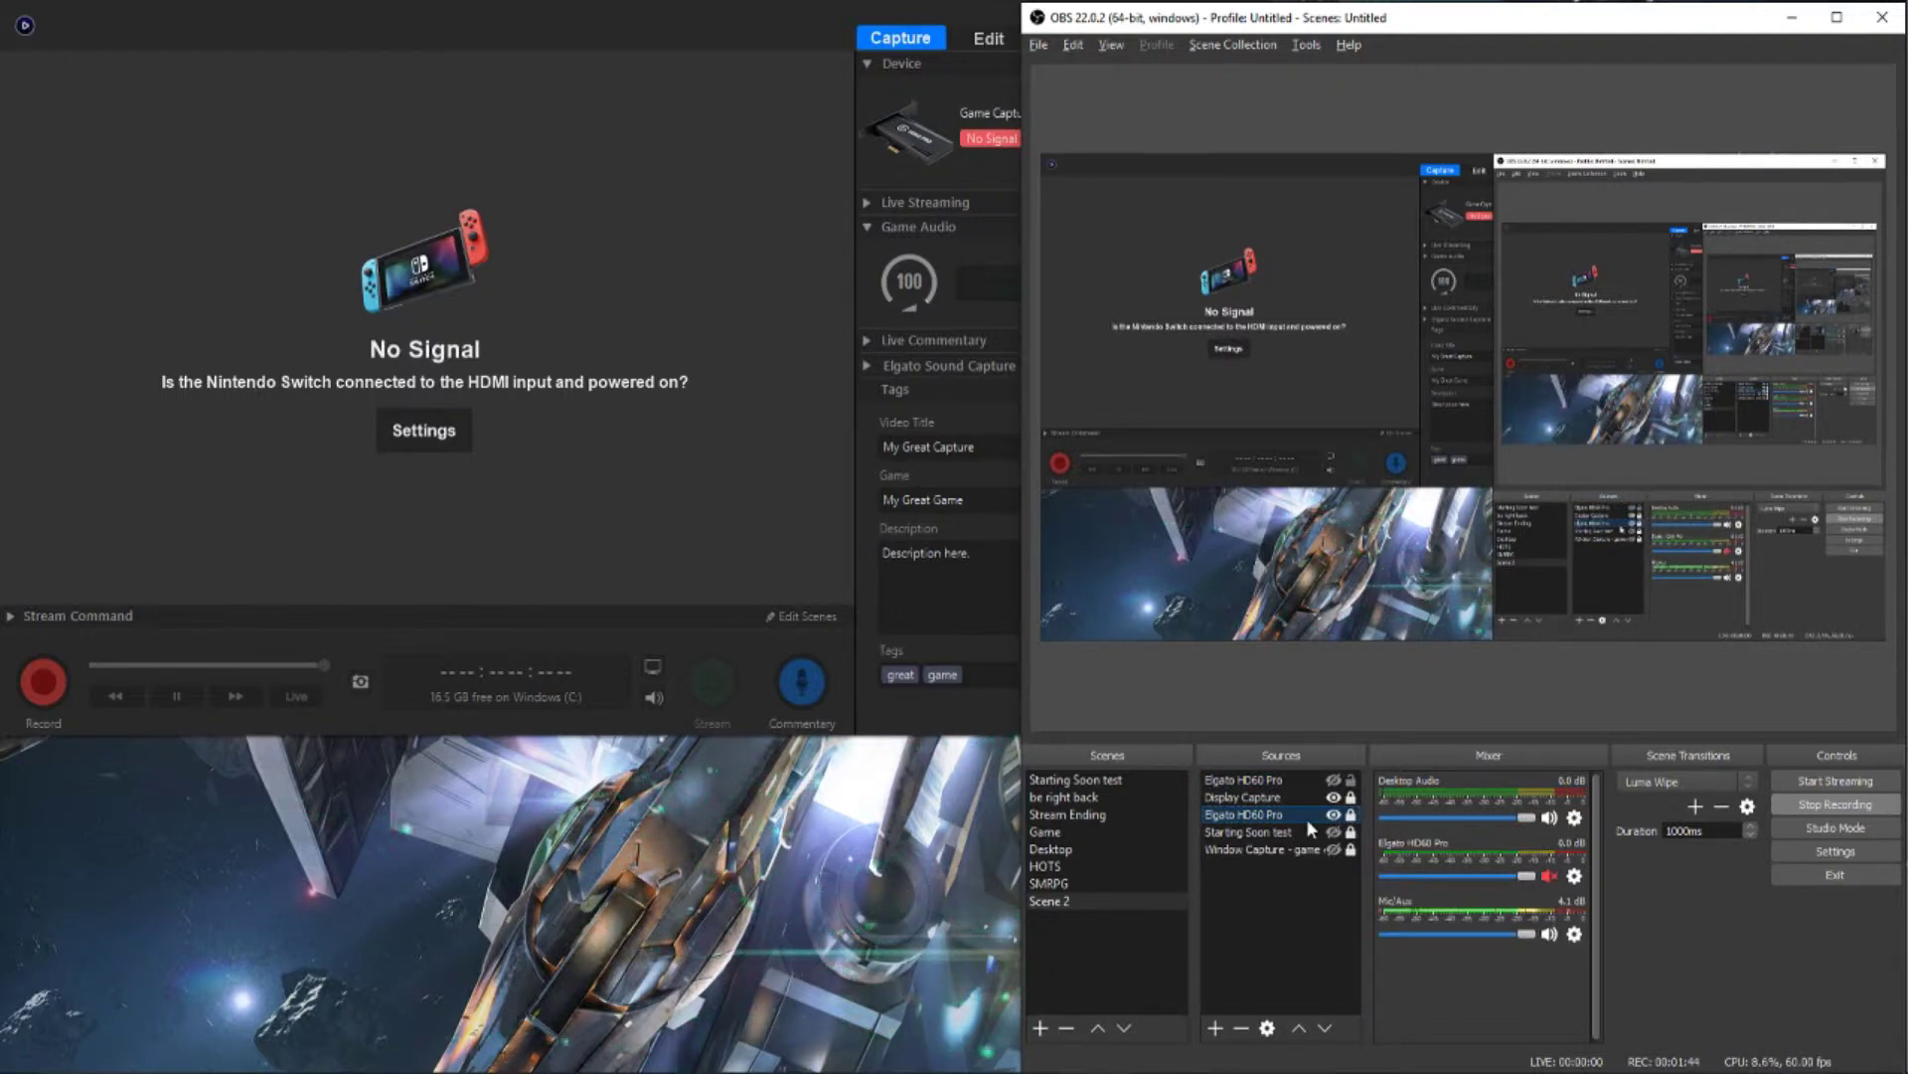
Step: Cancel a source removal and move the hidden Elgato HD60 Pro source down two places
{"action": "left_click", "coordinate": [1241, 1027]}
{"action": "key", "text": "Escape"}
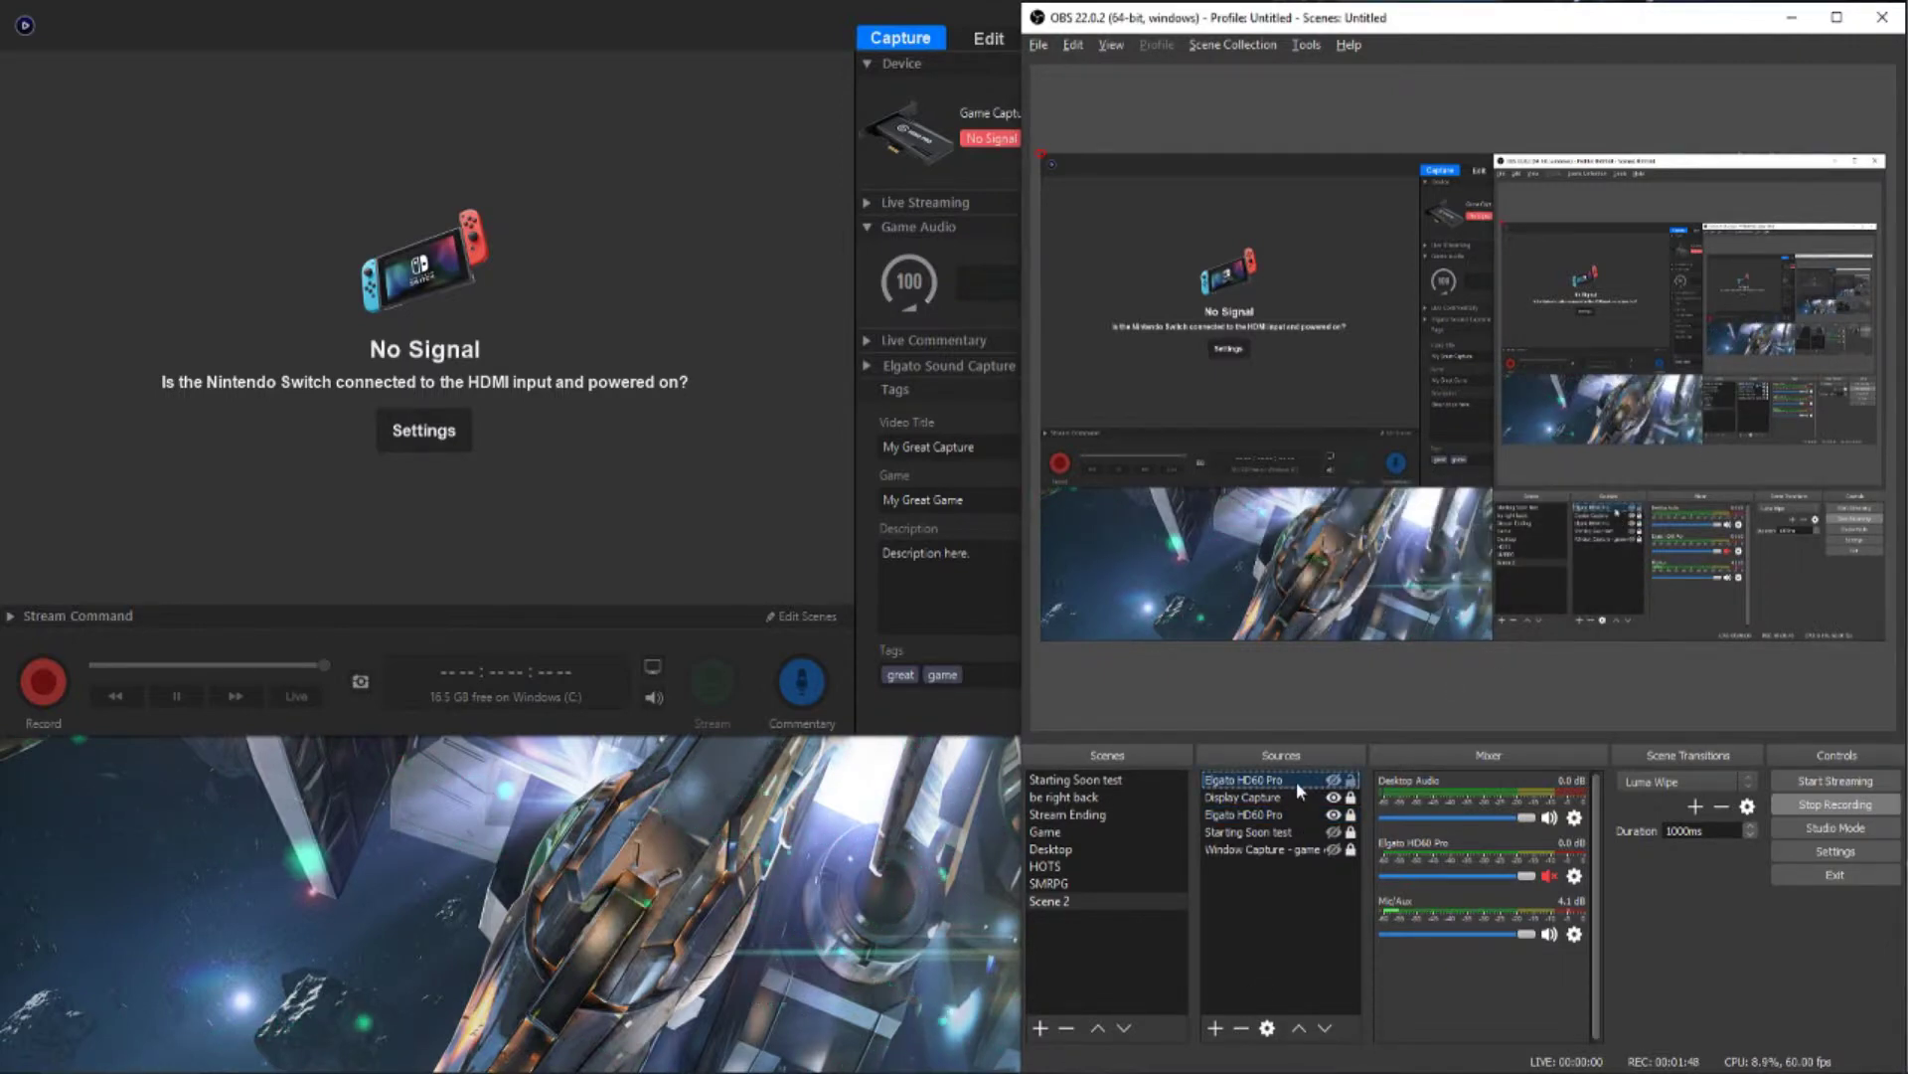
{"action": "left_click", "coordinate": [1325, 1027]}
{"action": "left_click", "coordinate": [1325, 1027]}
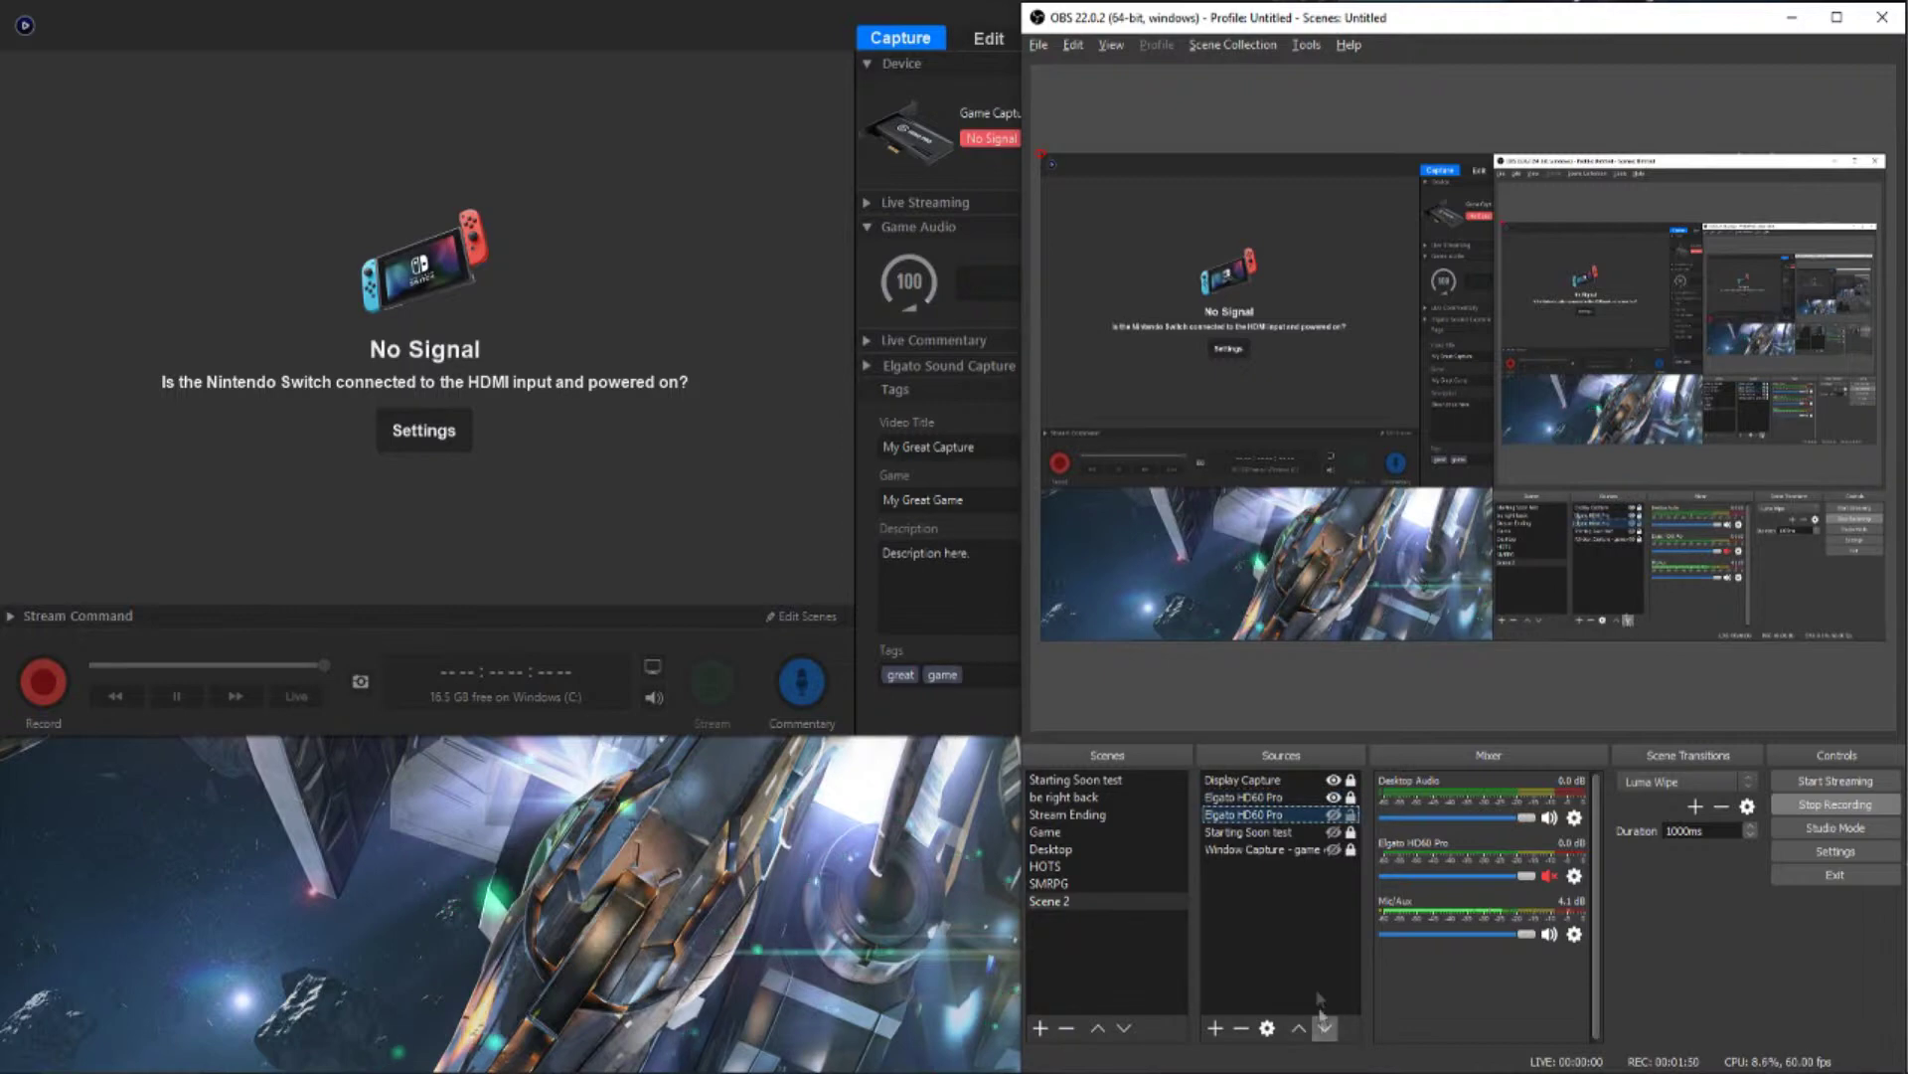
Step: Close the Elgato Game Capture app and select the visible Elgato HD60 Pro source
{"action": "left_click", "coordinate": [637, 328]}
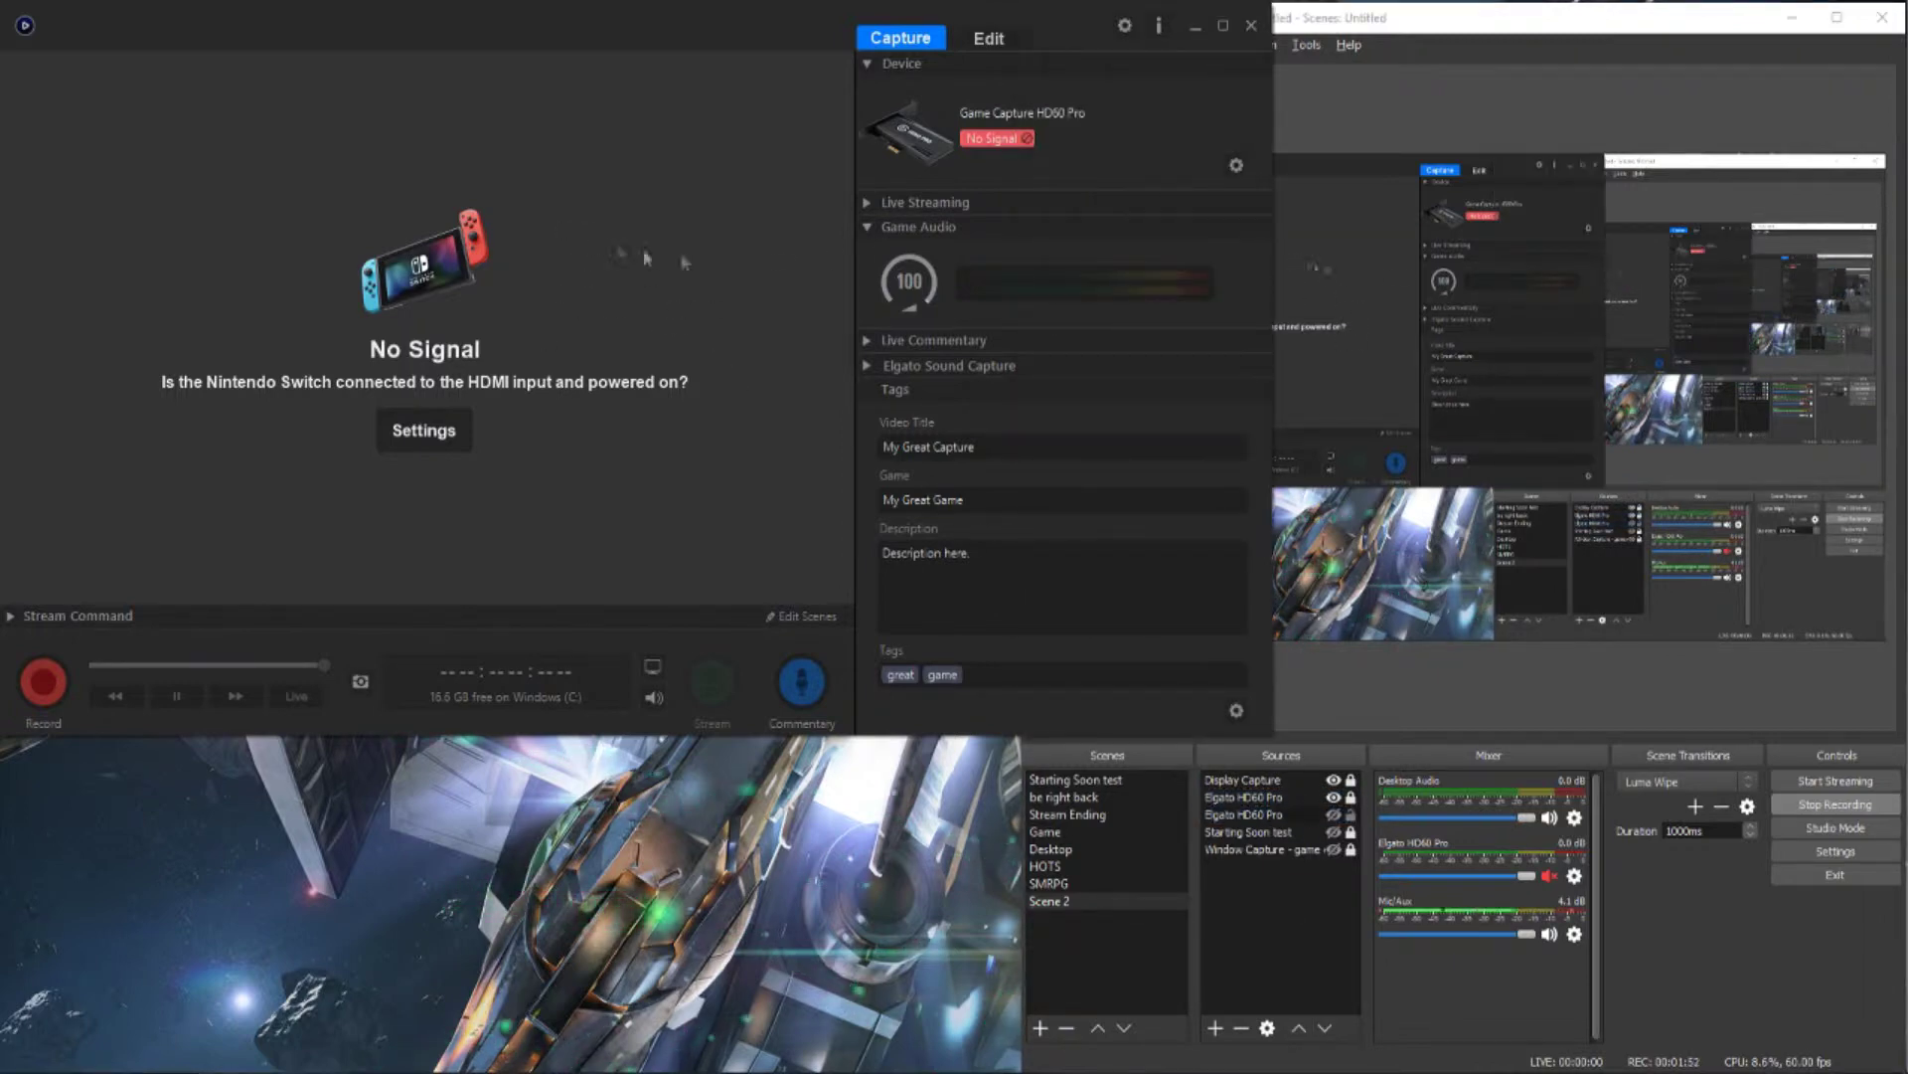
{"action": "left_click", "coordinate": [1251, 26]}
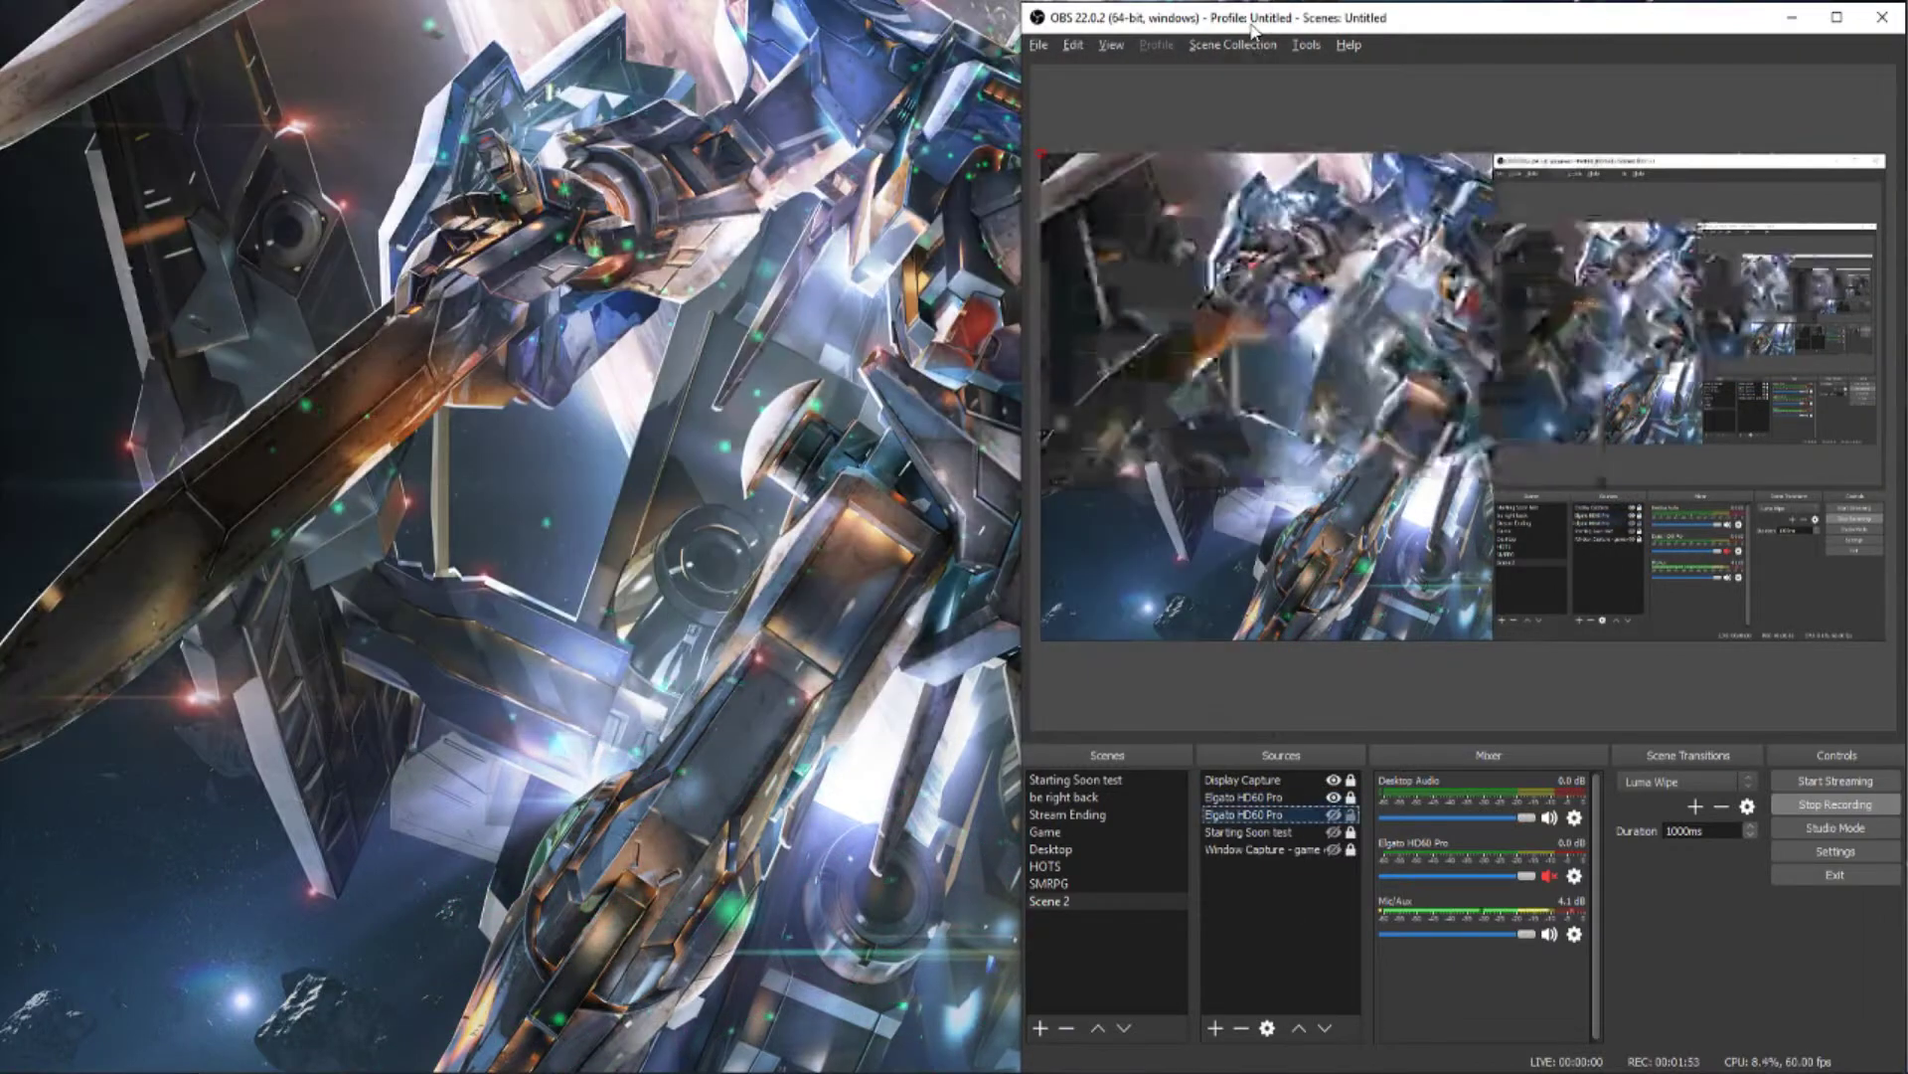
{"action": "left_click", "coordinate": [1274, 798]}
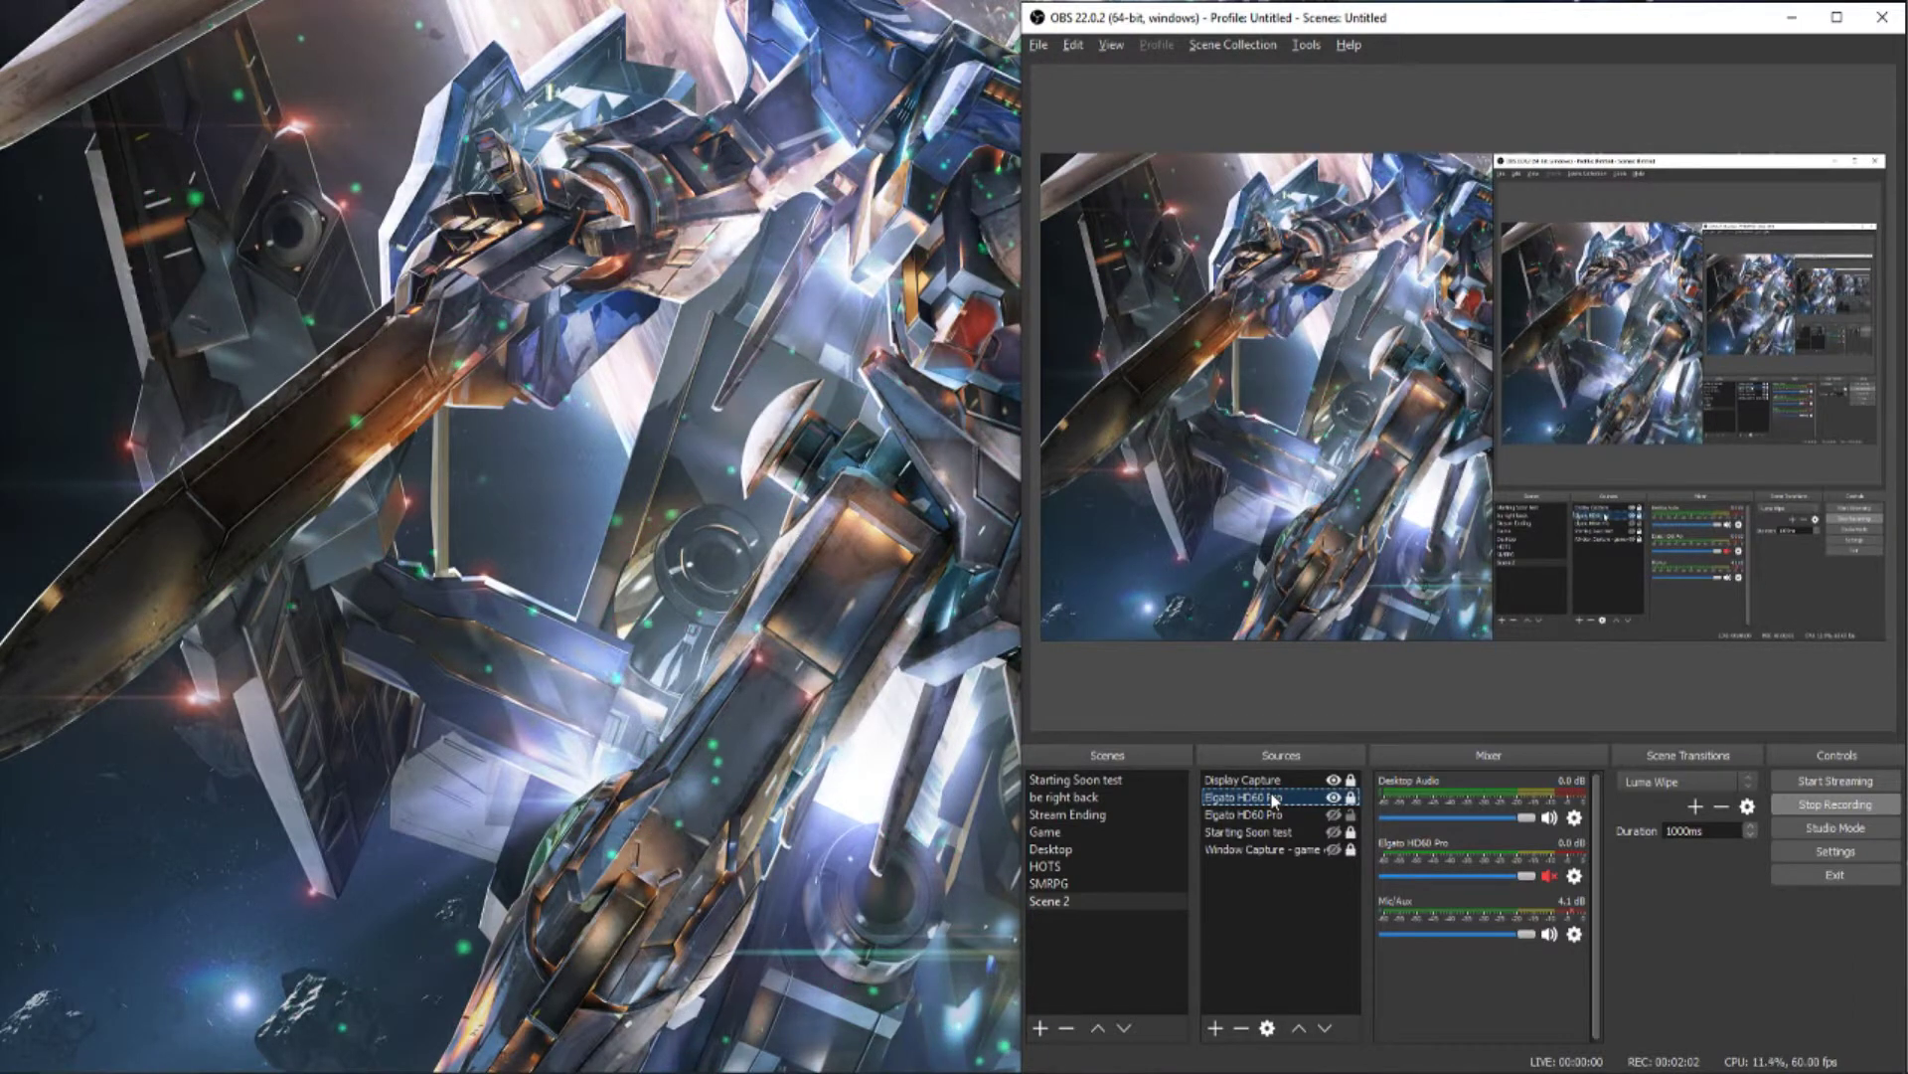
Step: Move the Elgato HD60 Pro source to the top of the Sources list
{"action": "left_click", "coordinate": [1299, 1028]}
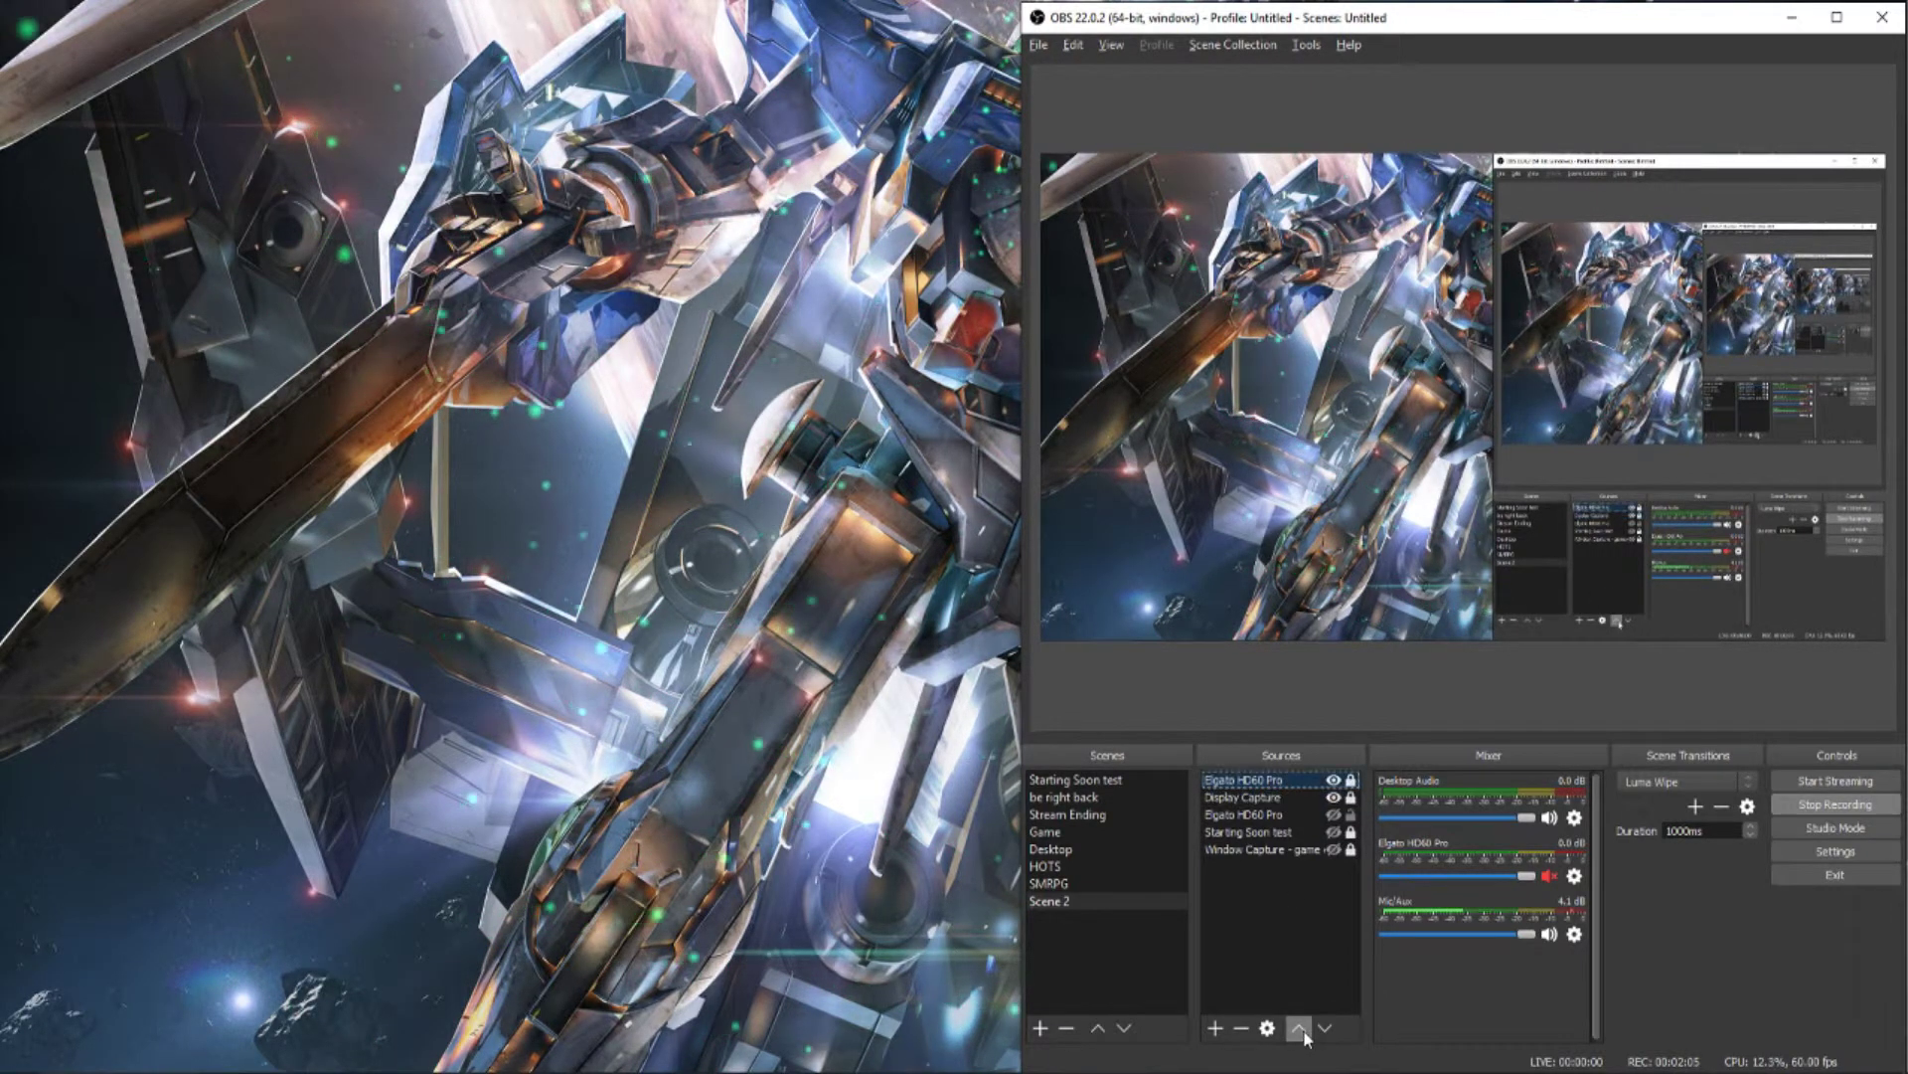
{"action": "right_click", "coordinate": [1284, 778]}
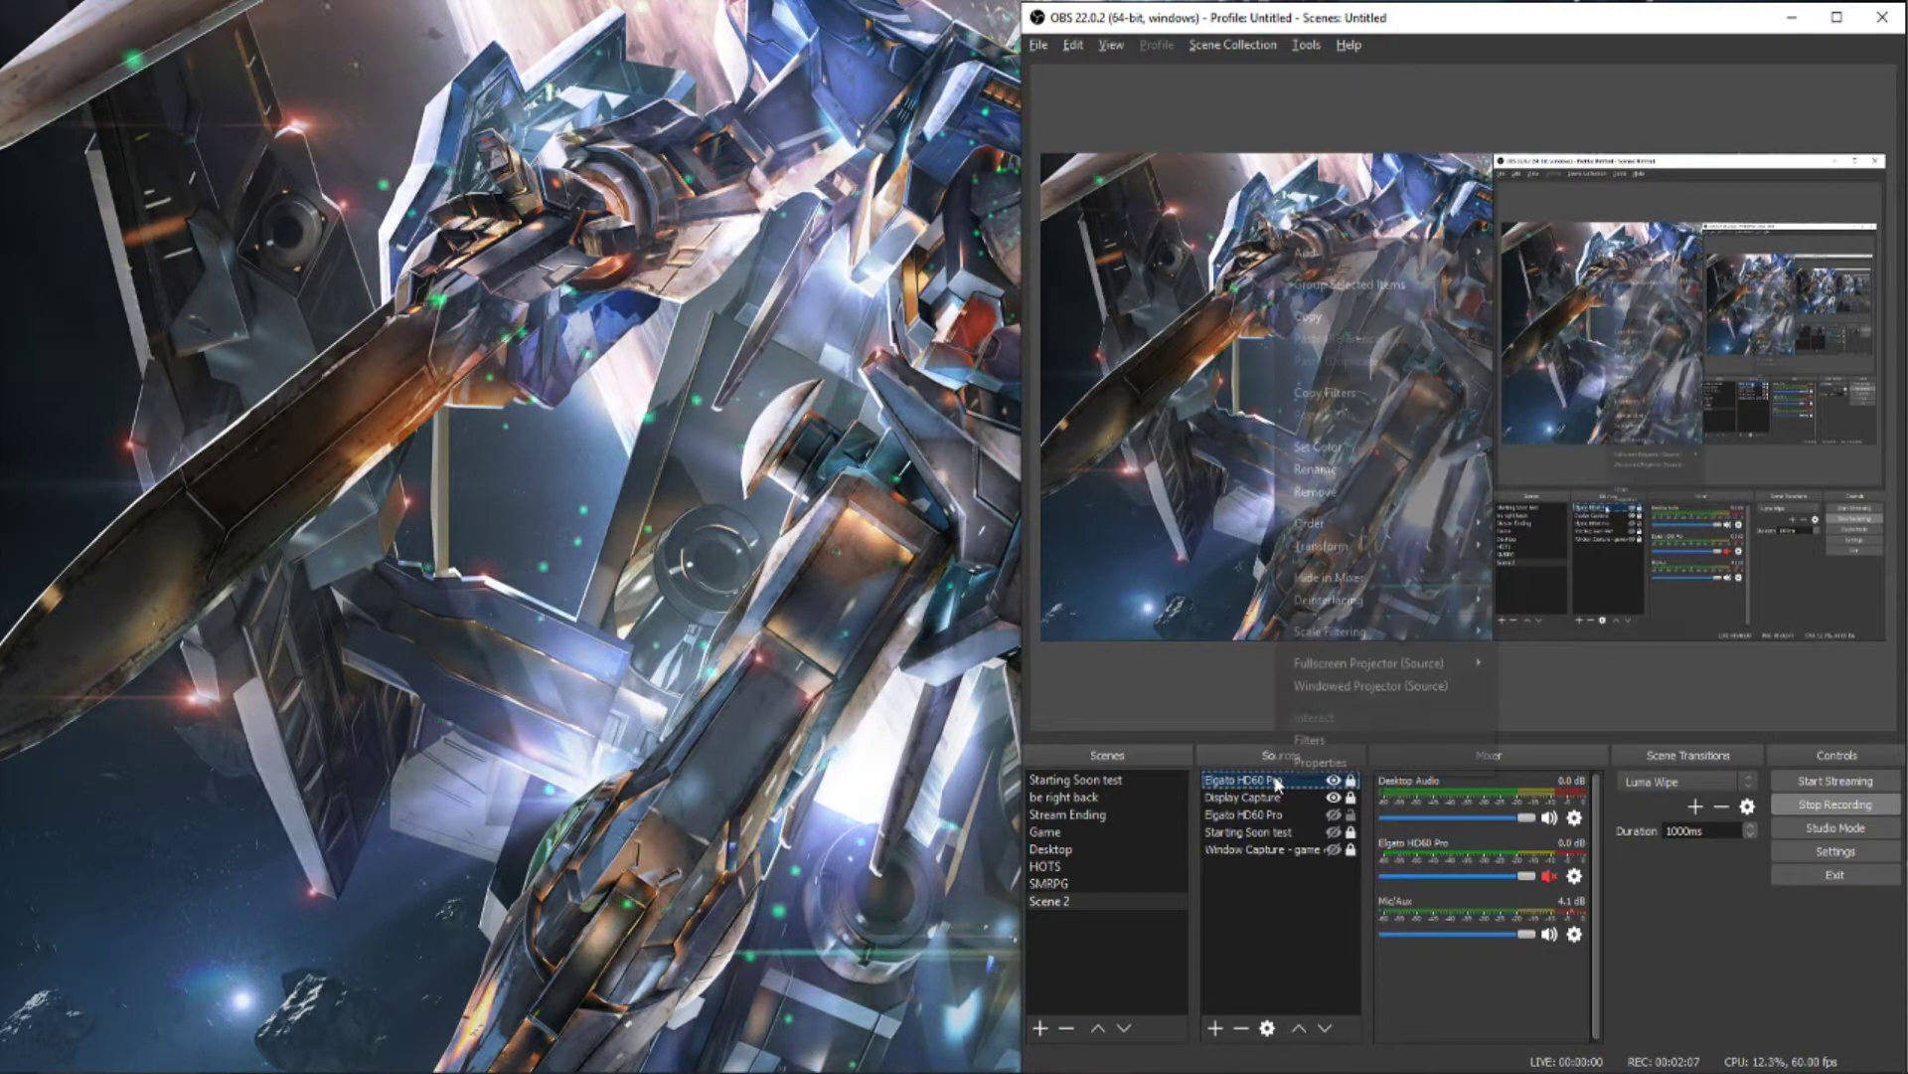
{"action": "left_click", "coordinate": [1334, 781]}
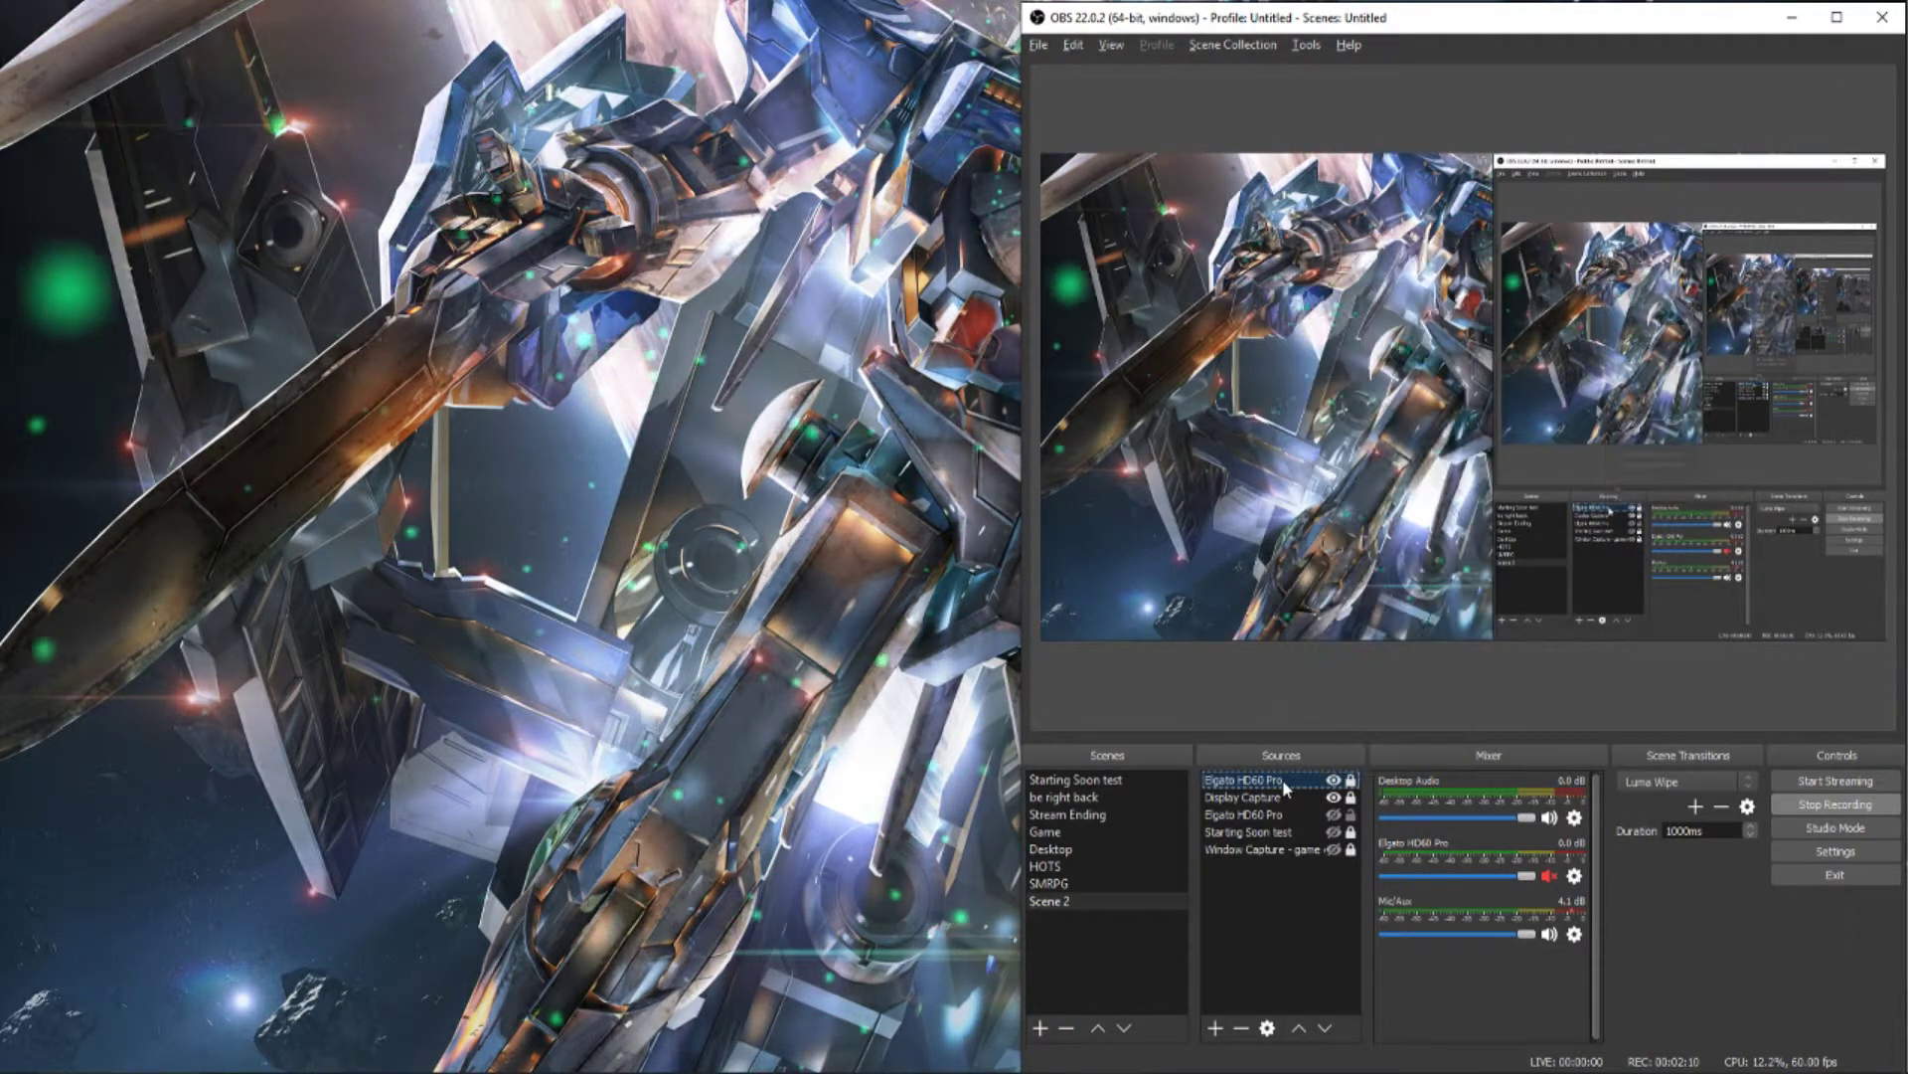
Step: Toggle the Elgato HD60 Pro source's visibility, ending visible so the Switch home menu shows
{"action": "left_click", "coordinate": [1334, 782]}
{"action": "left_click", "coordinate": [1334, 780]}
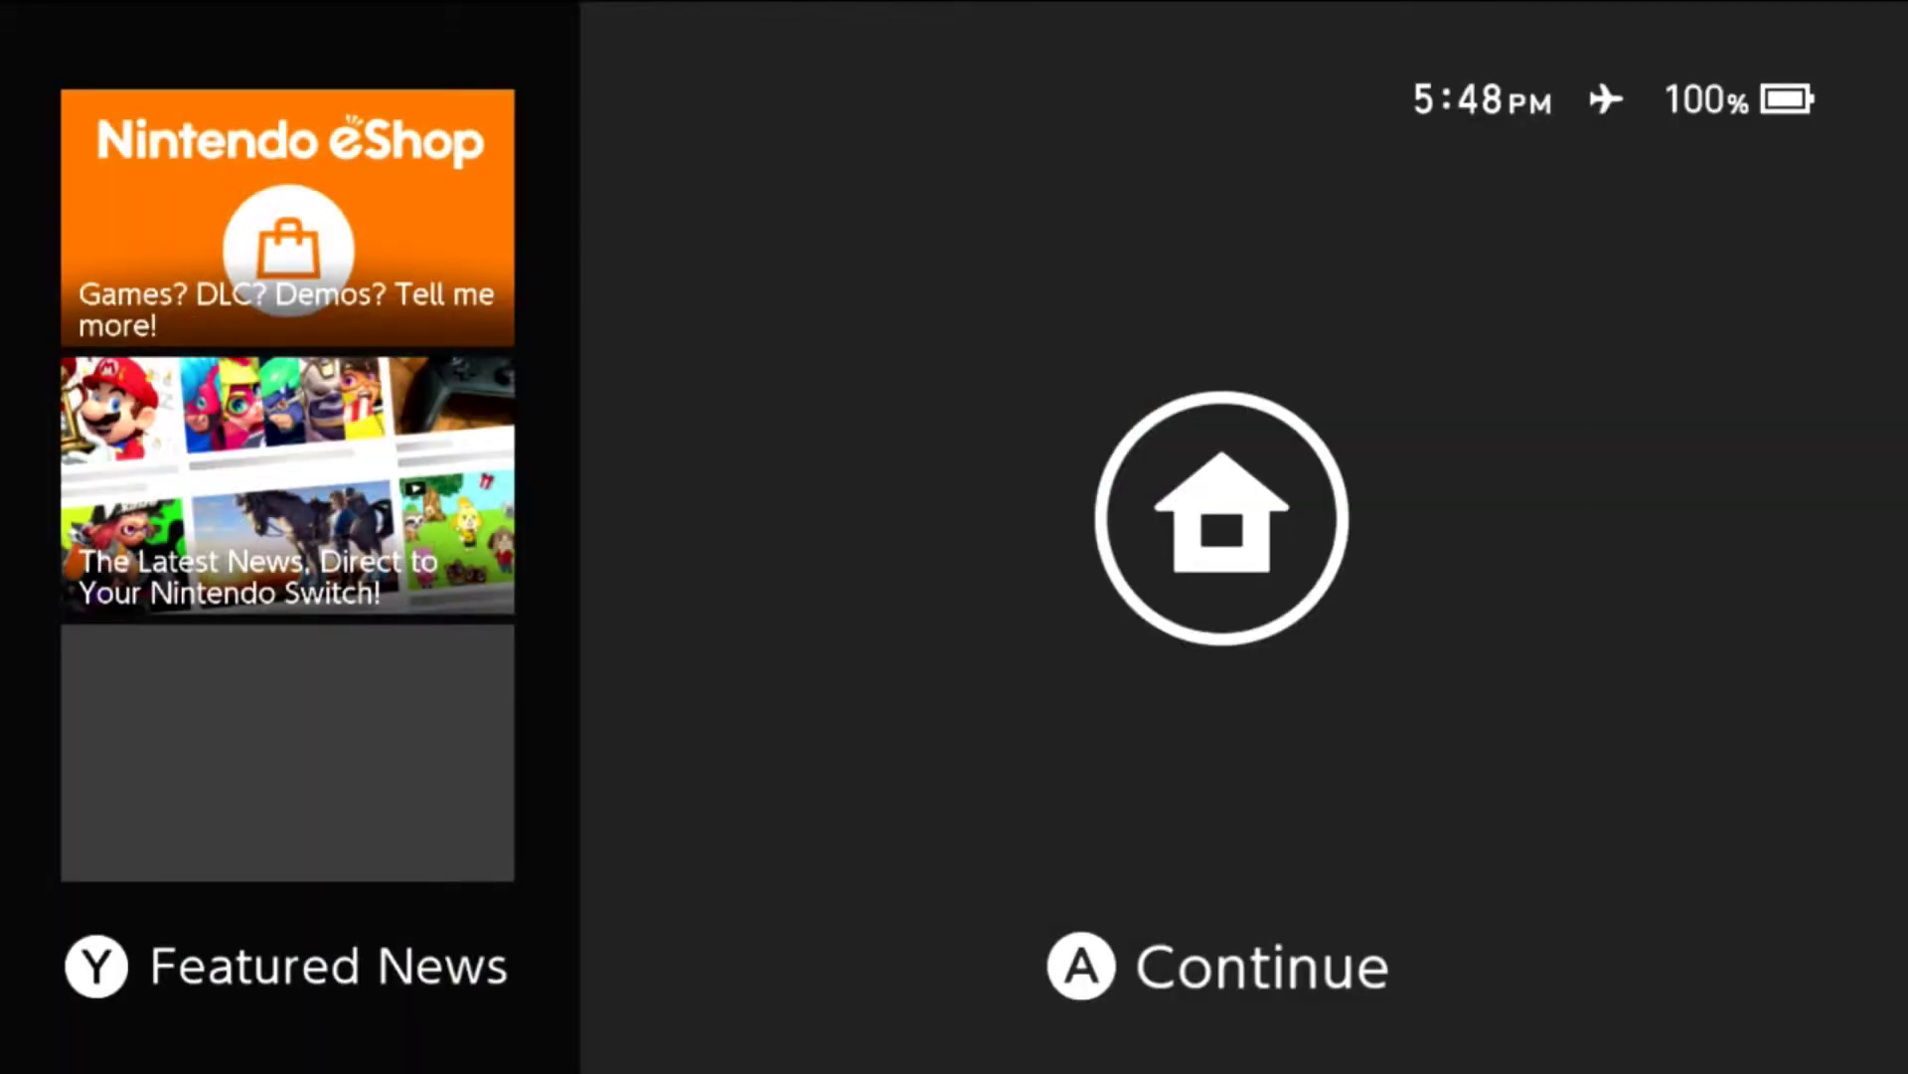
{"action": "left_click", "coordinate": [1334, 783]}
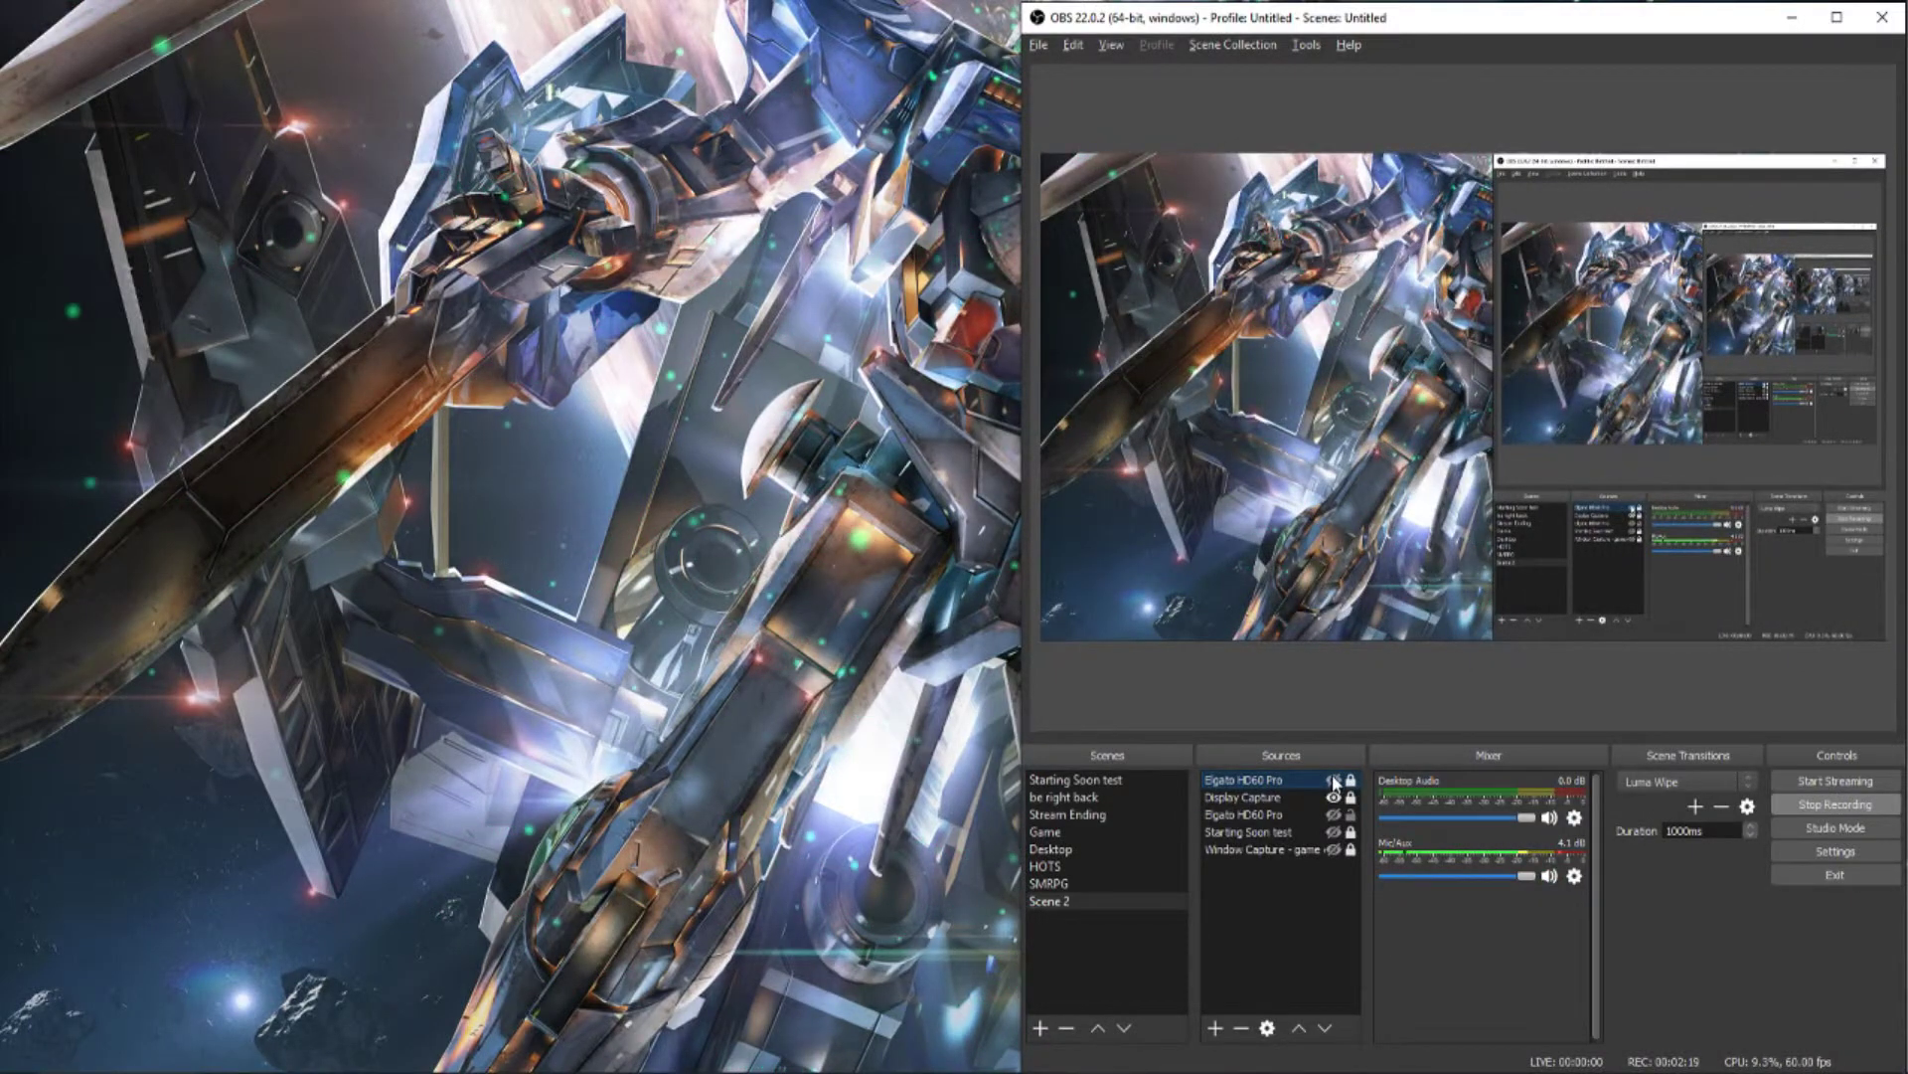
{"action": "left_click", "coordinate": [1334, 781]}
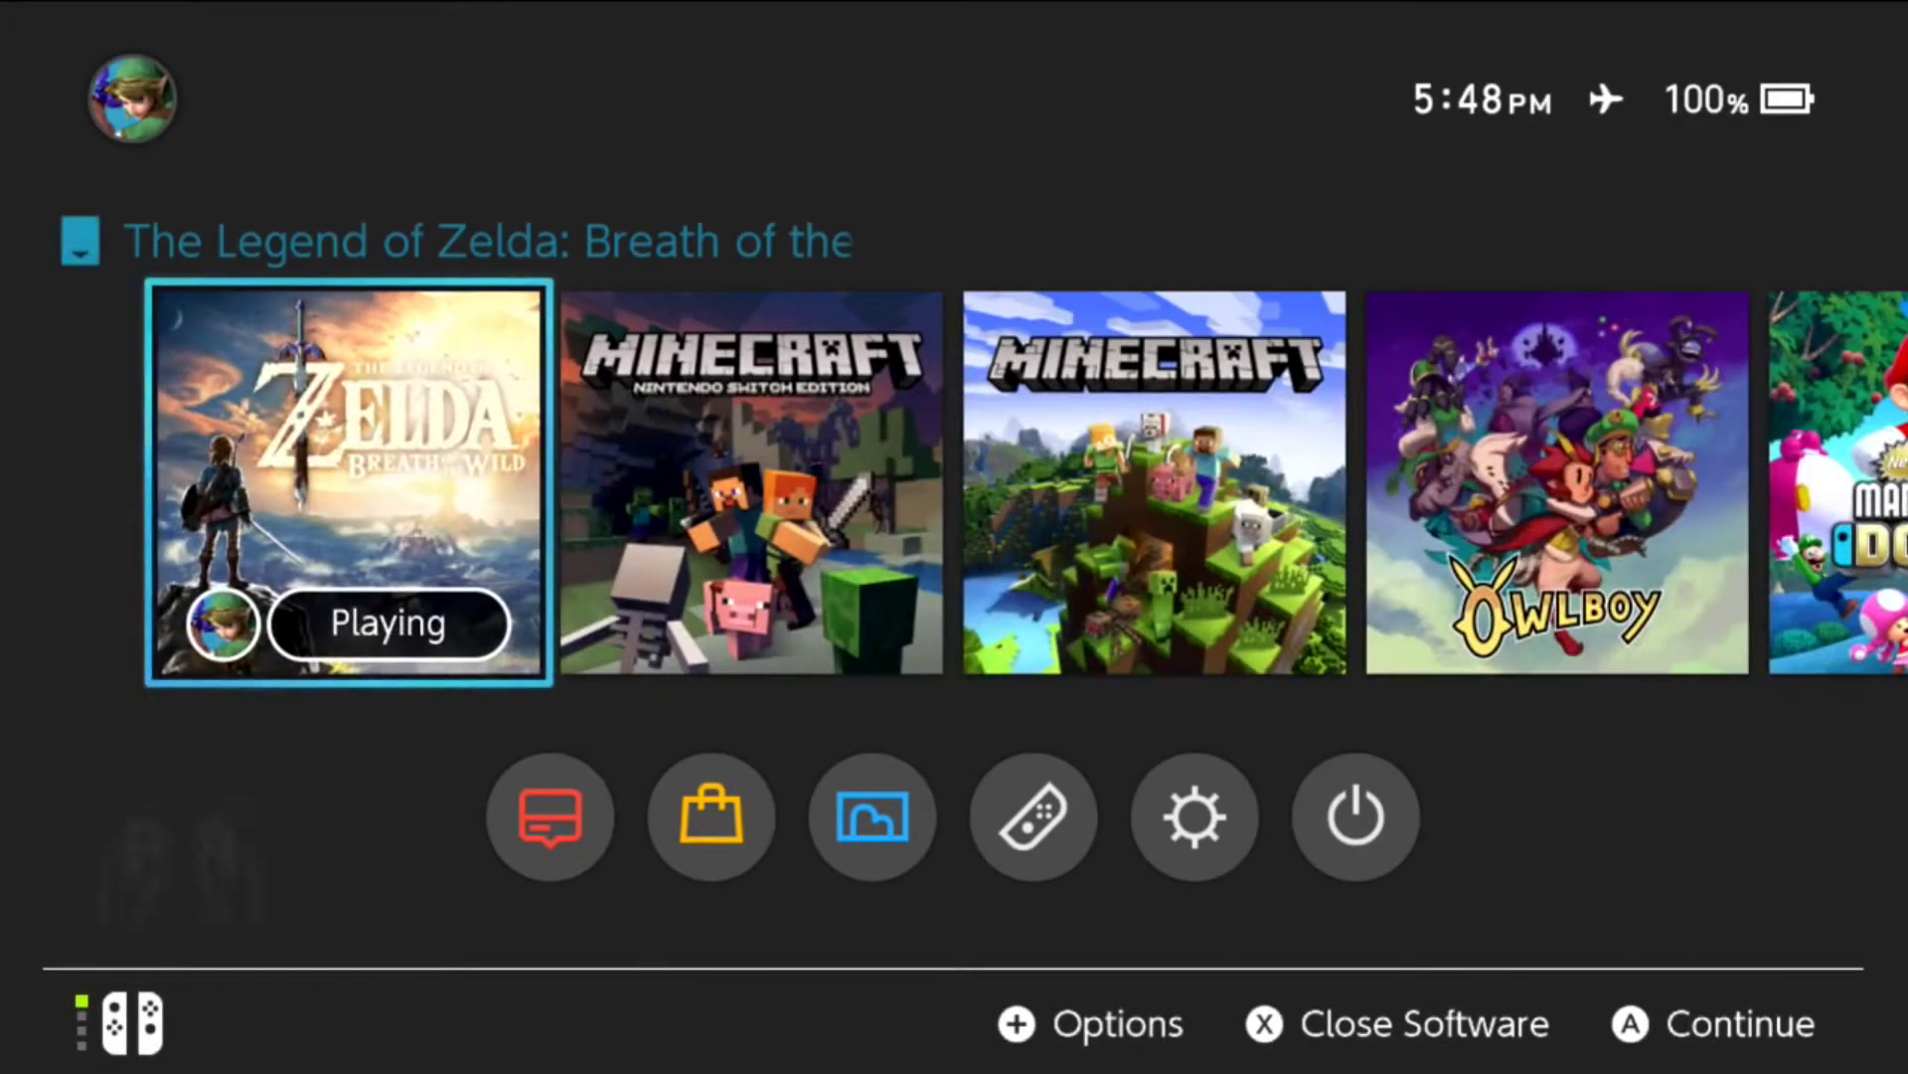
Step: On the Switch home screen, move the selection to the Minecraft tiles and back to Zelda
{"action": "key", "text": "Right"}
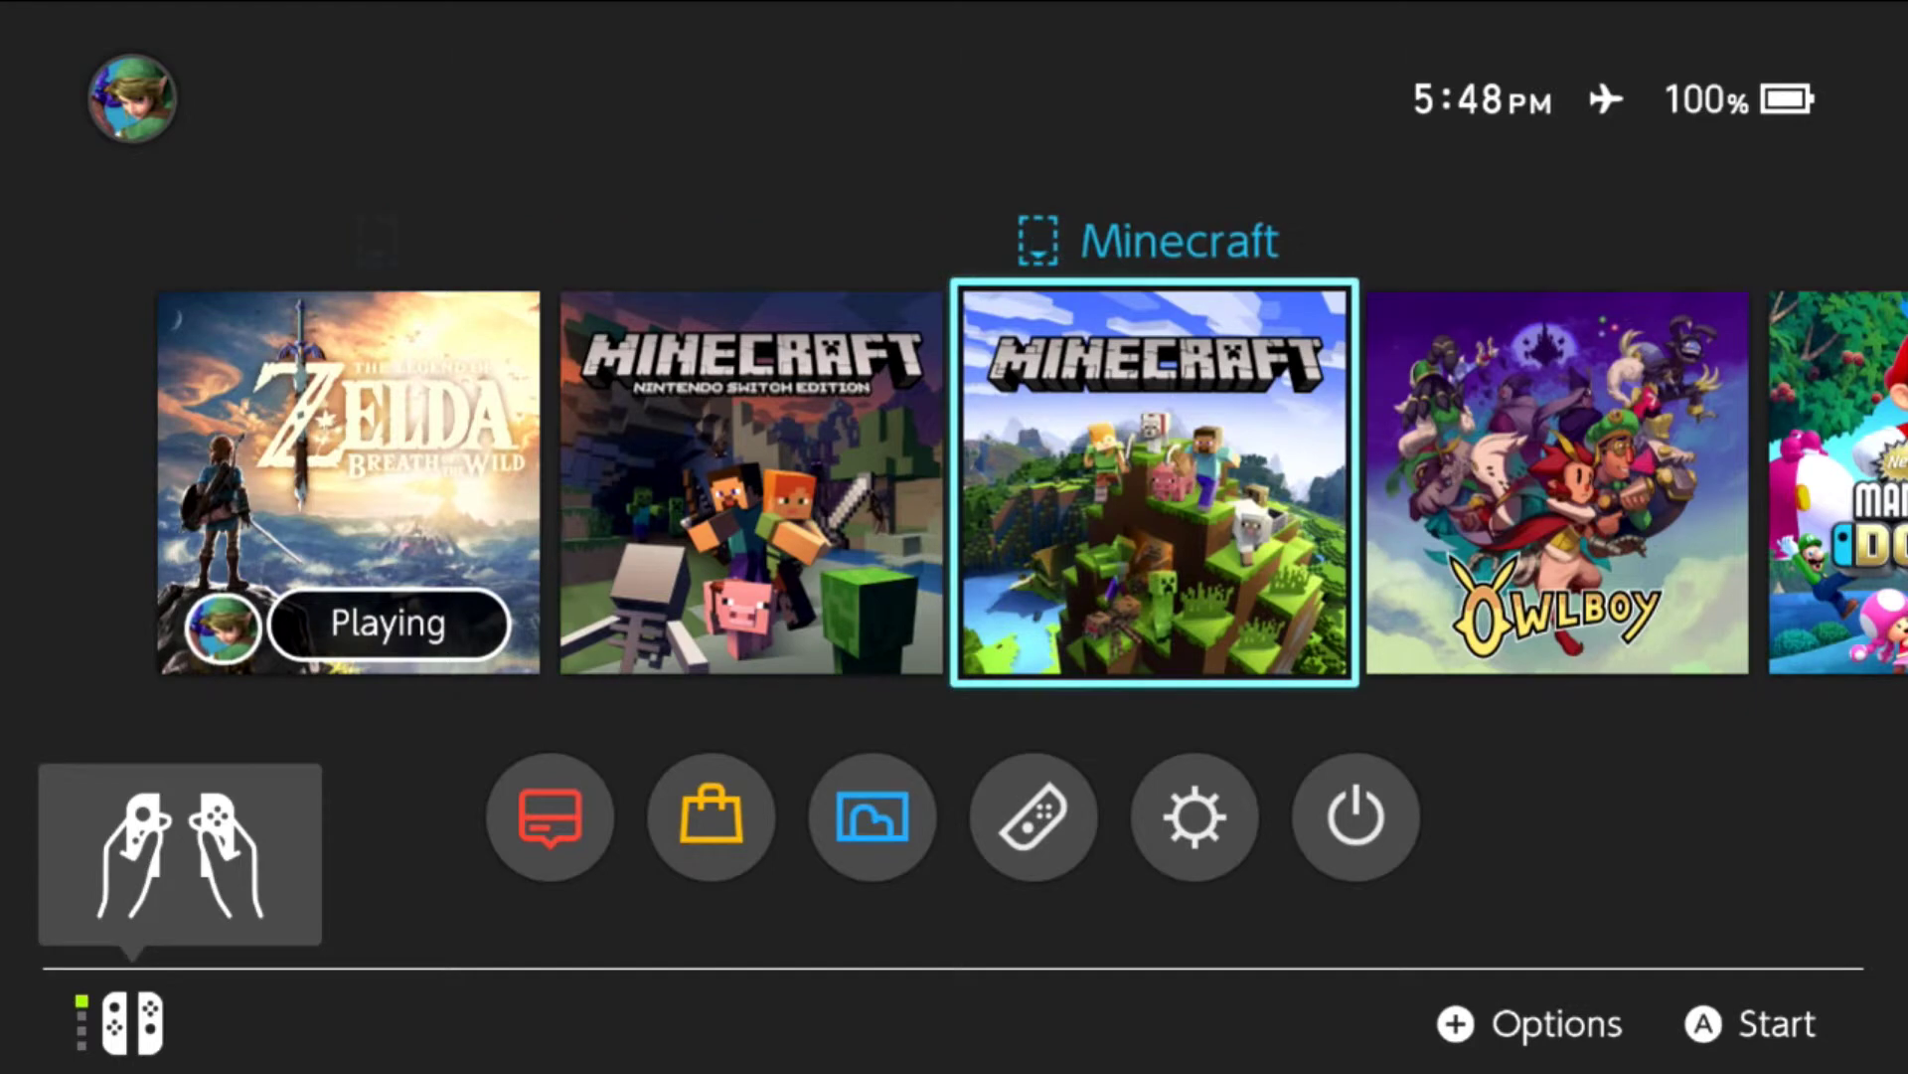
{"action": "key", "text": "Left"}
{"action": "key", "text": "Left"}
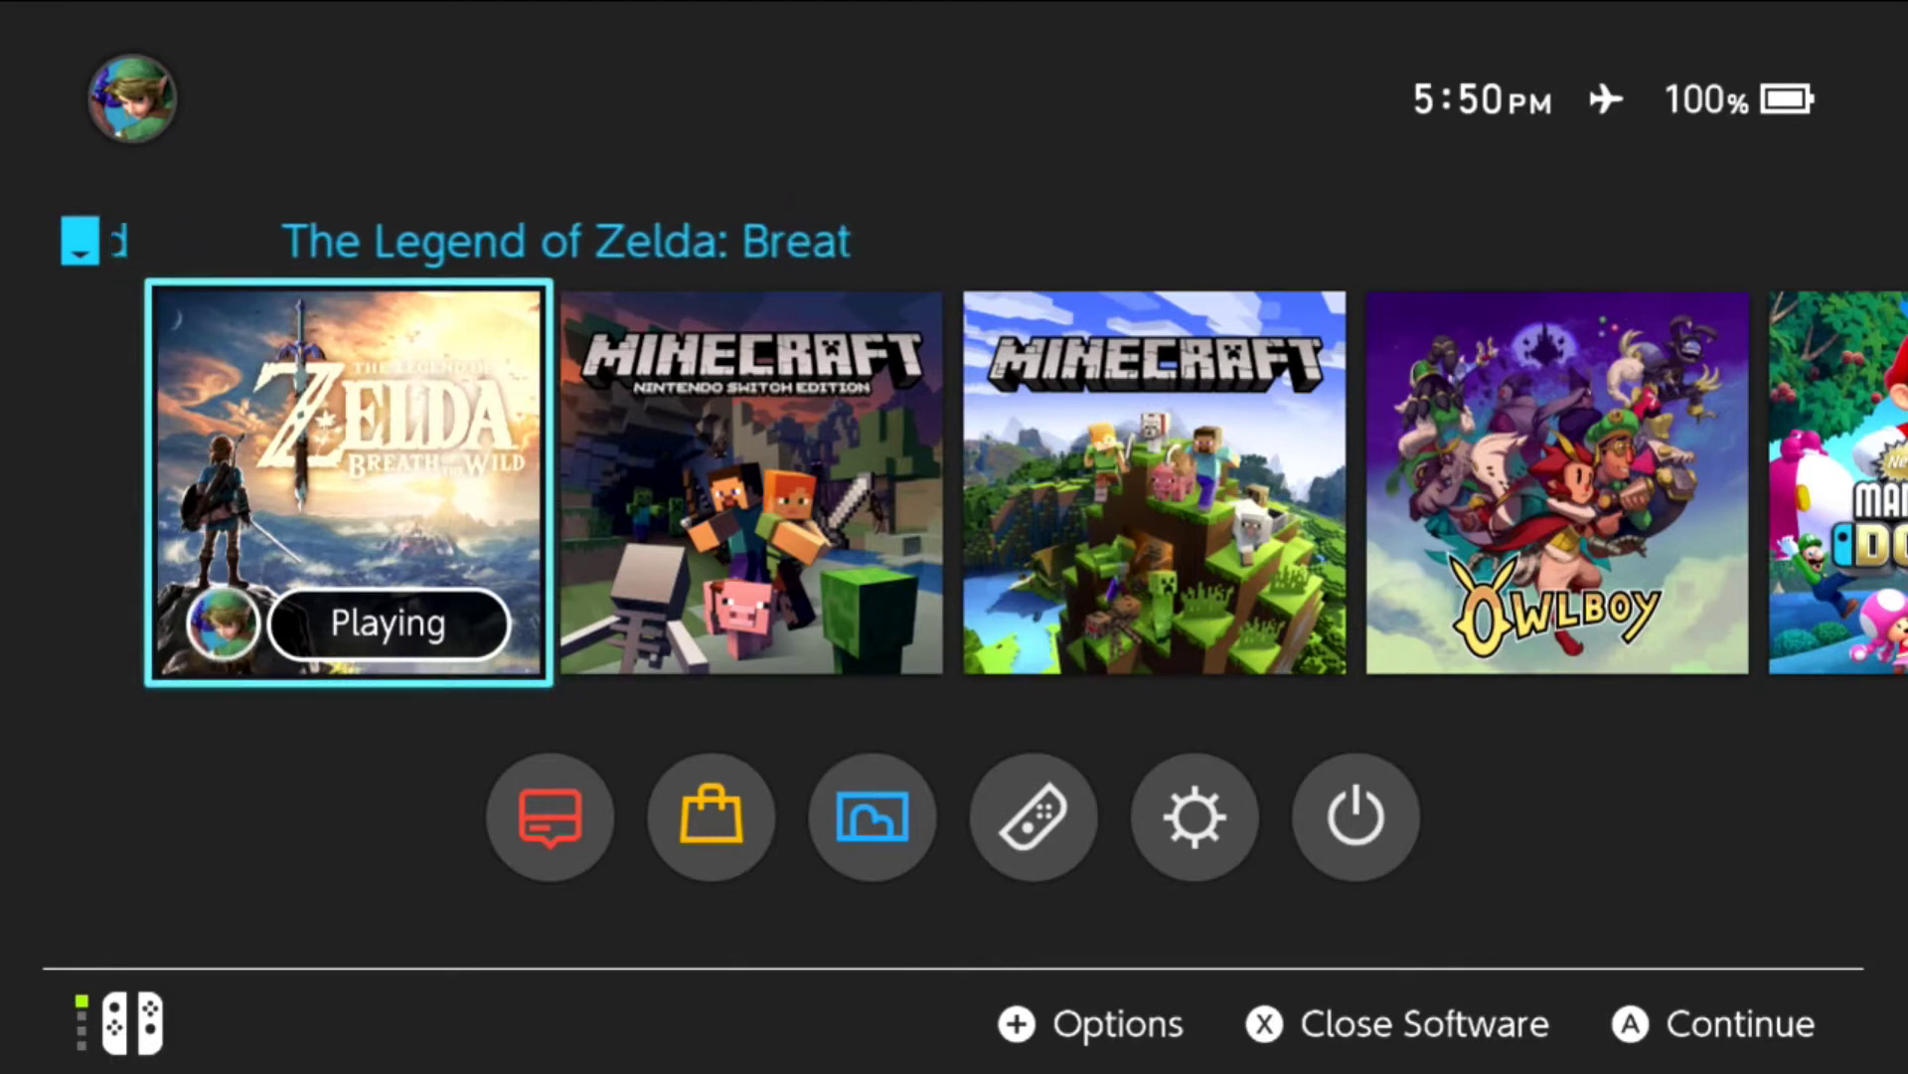
{"action": "key", "text": "Right"}
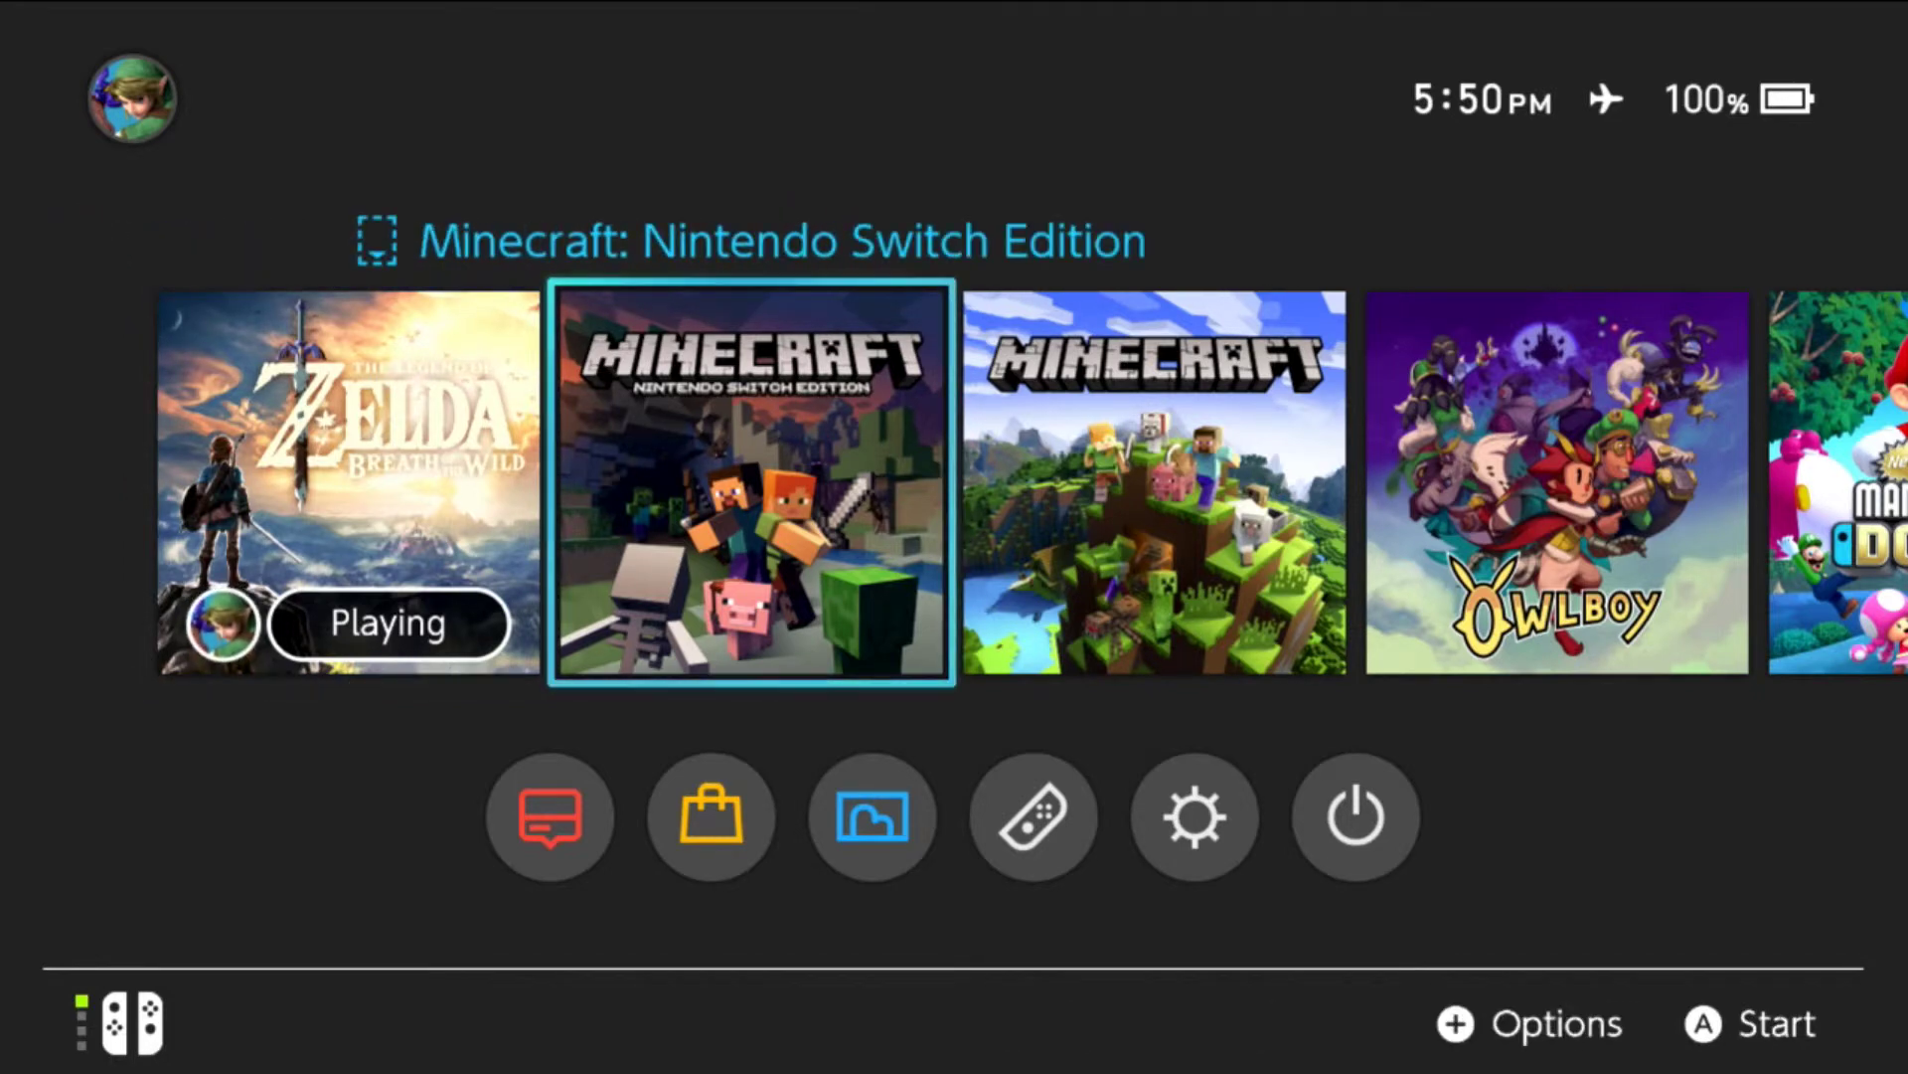
{"action": "key", "text": "Right"}
{"action": "key", "text": "Left"}
{"action": "key", "text": "Left"}
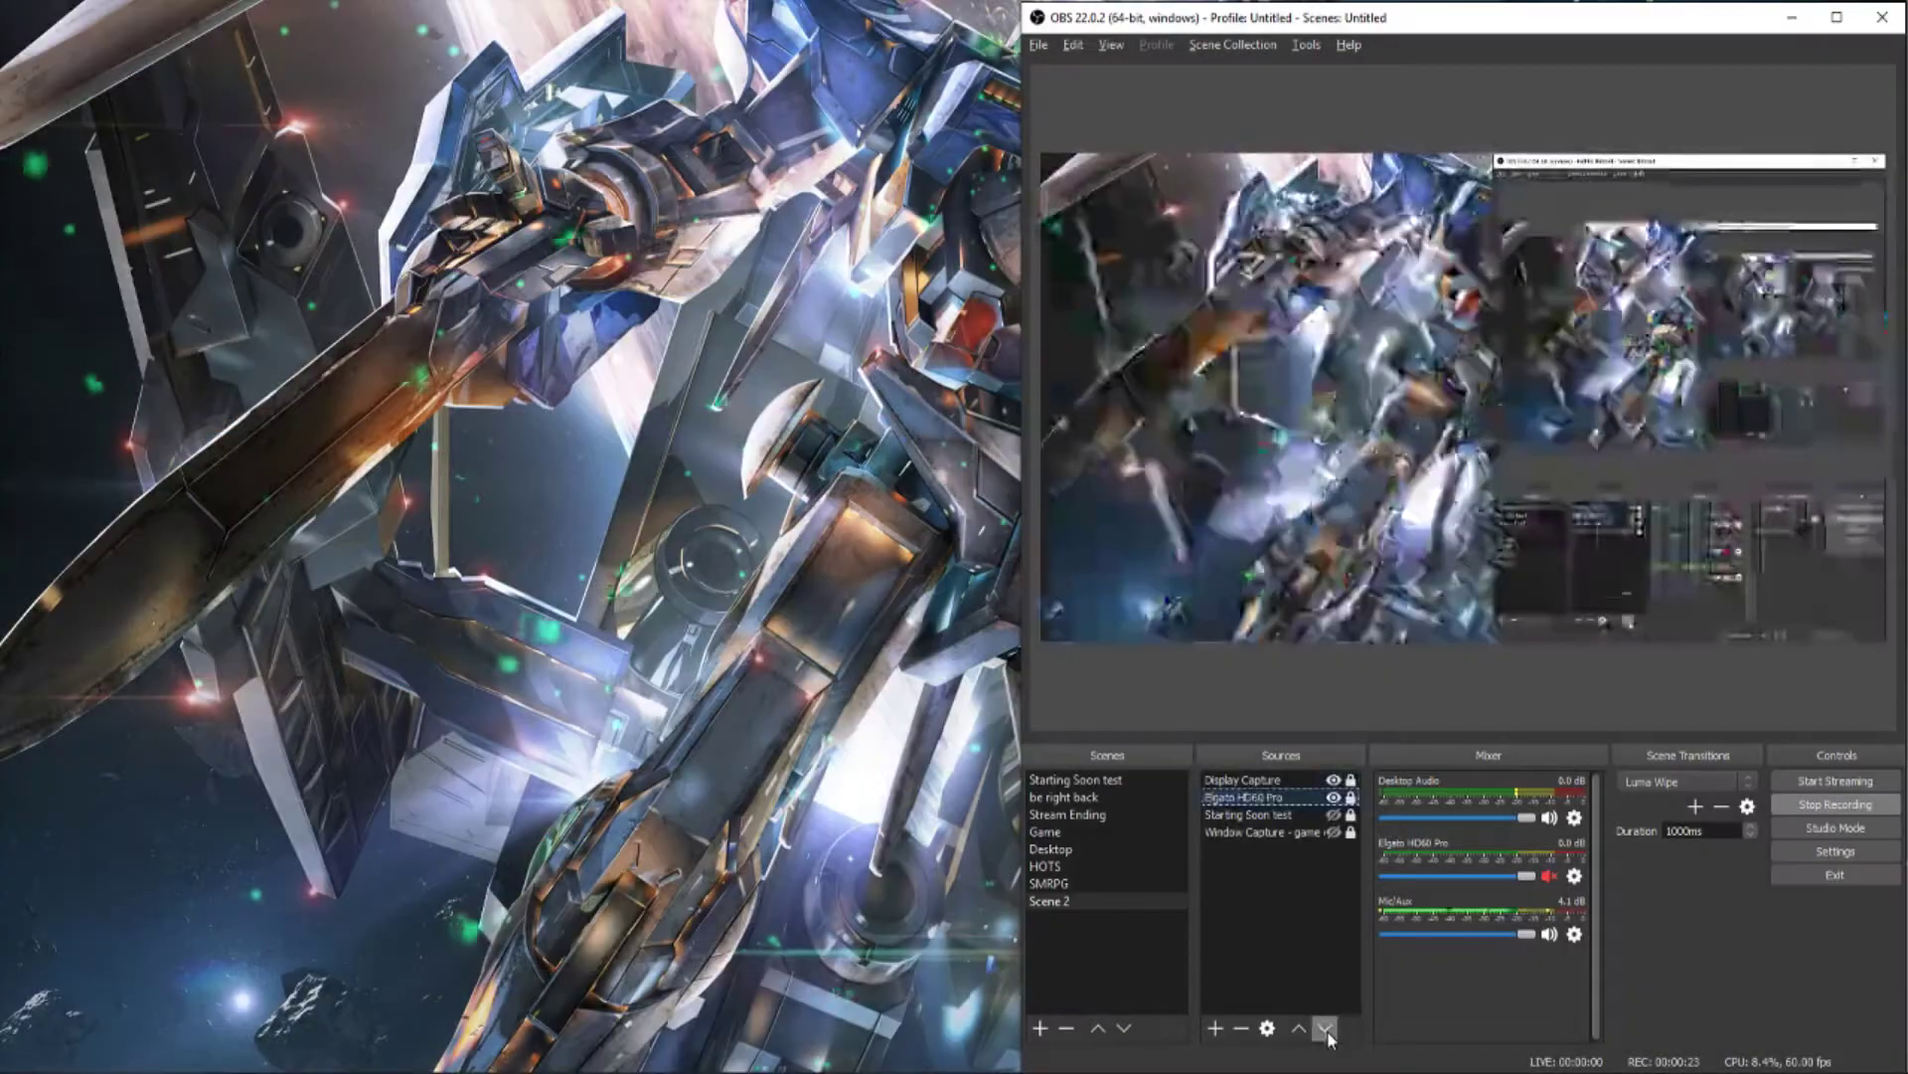
Step: Open a Fullscreen Projector (Source) of Elgato HD60 Pro on Display 0 (1920x1080)
{"action": "right_click", "coordinate": [1273, 801]}
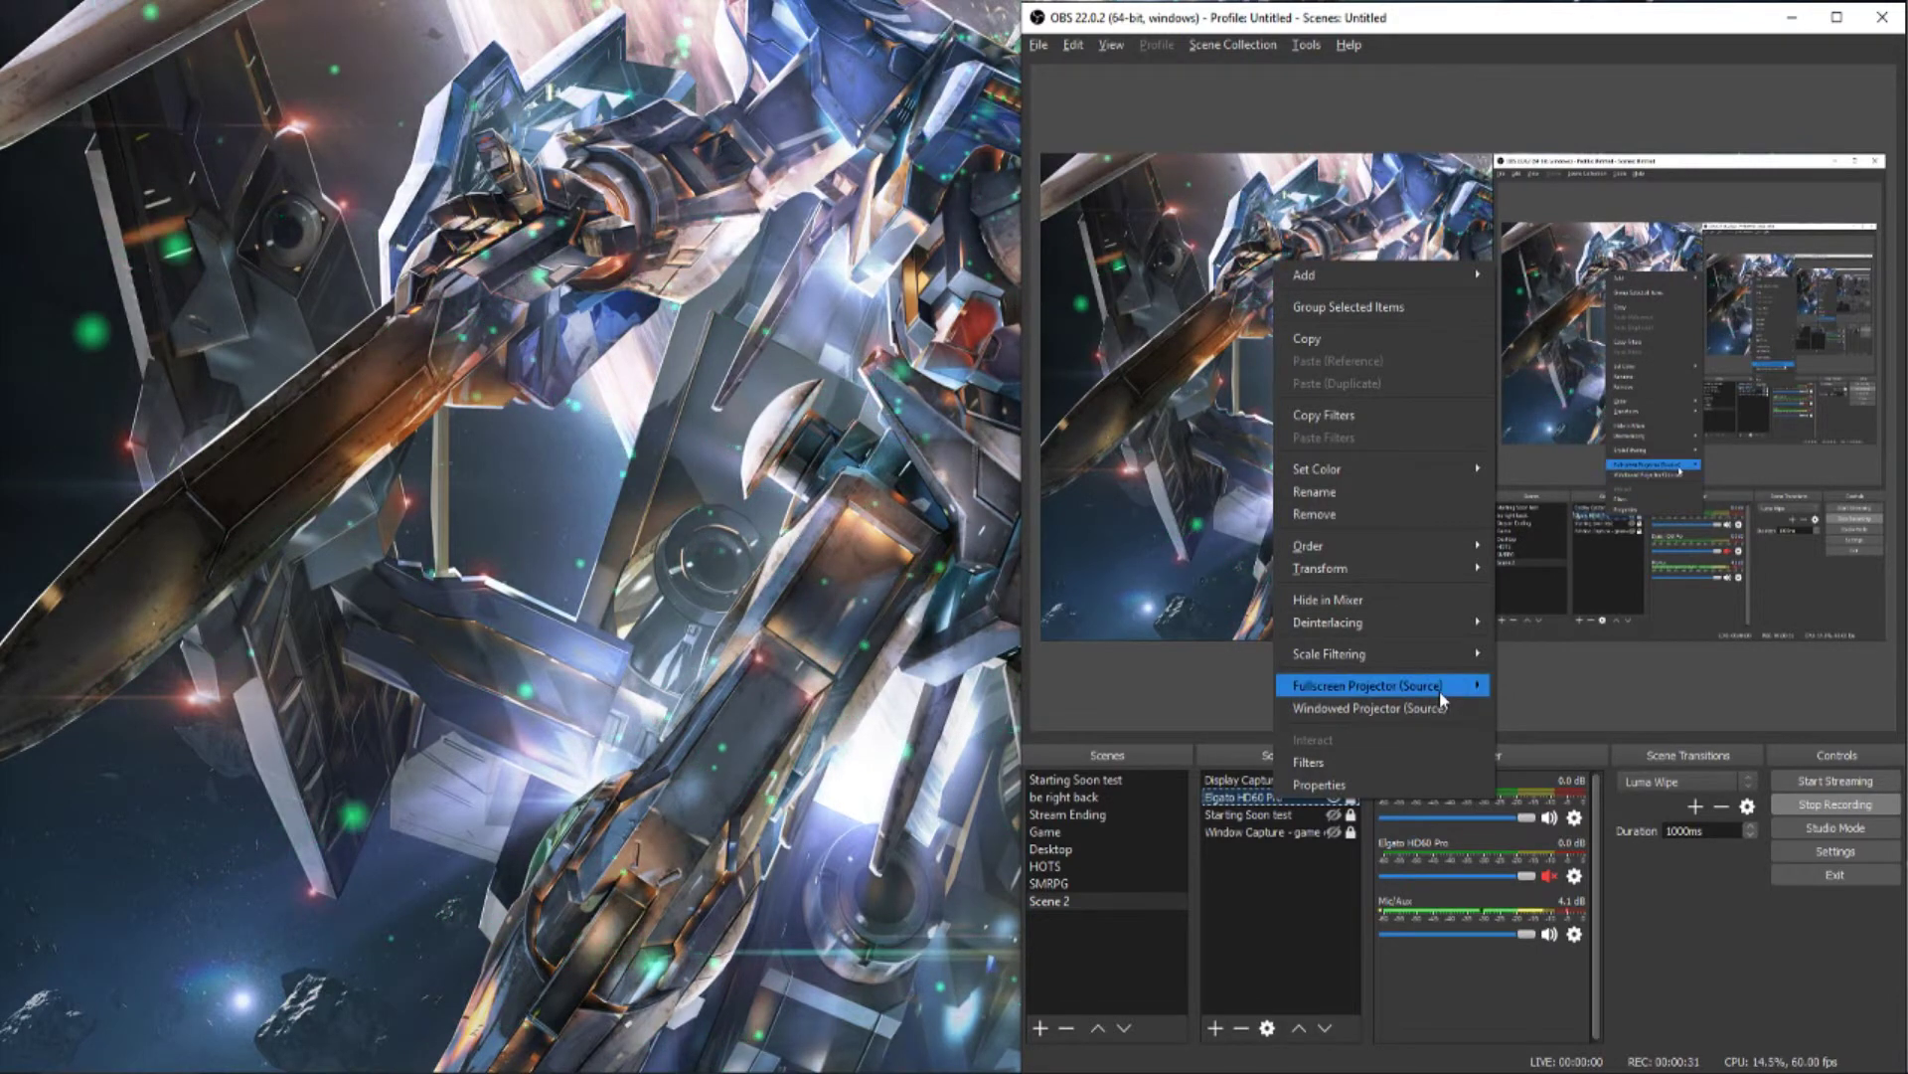
{"action": "mouse_move", "coordinate": [1439, 690]}
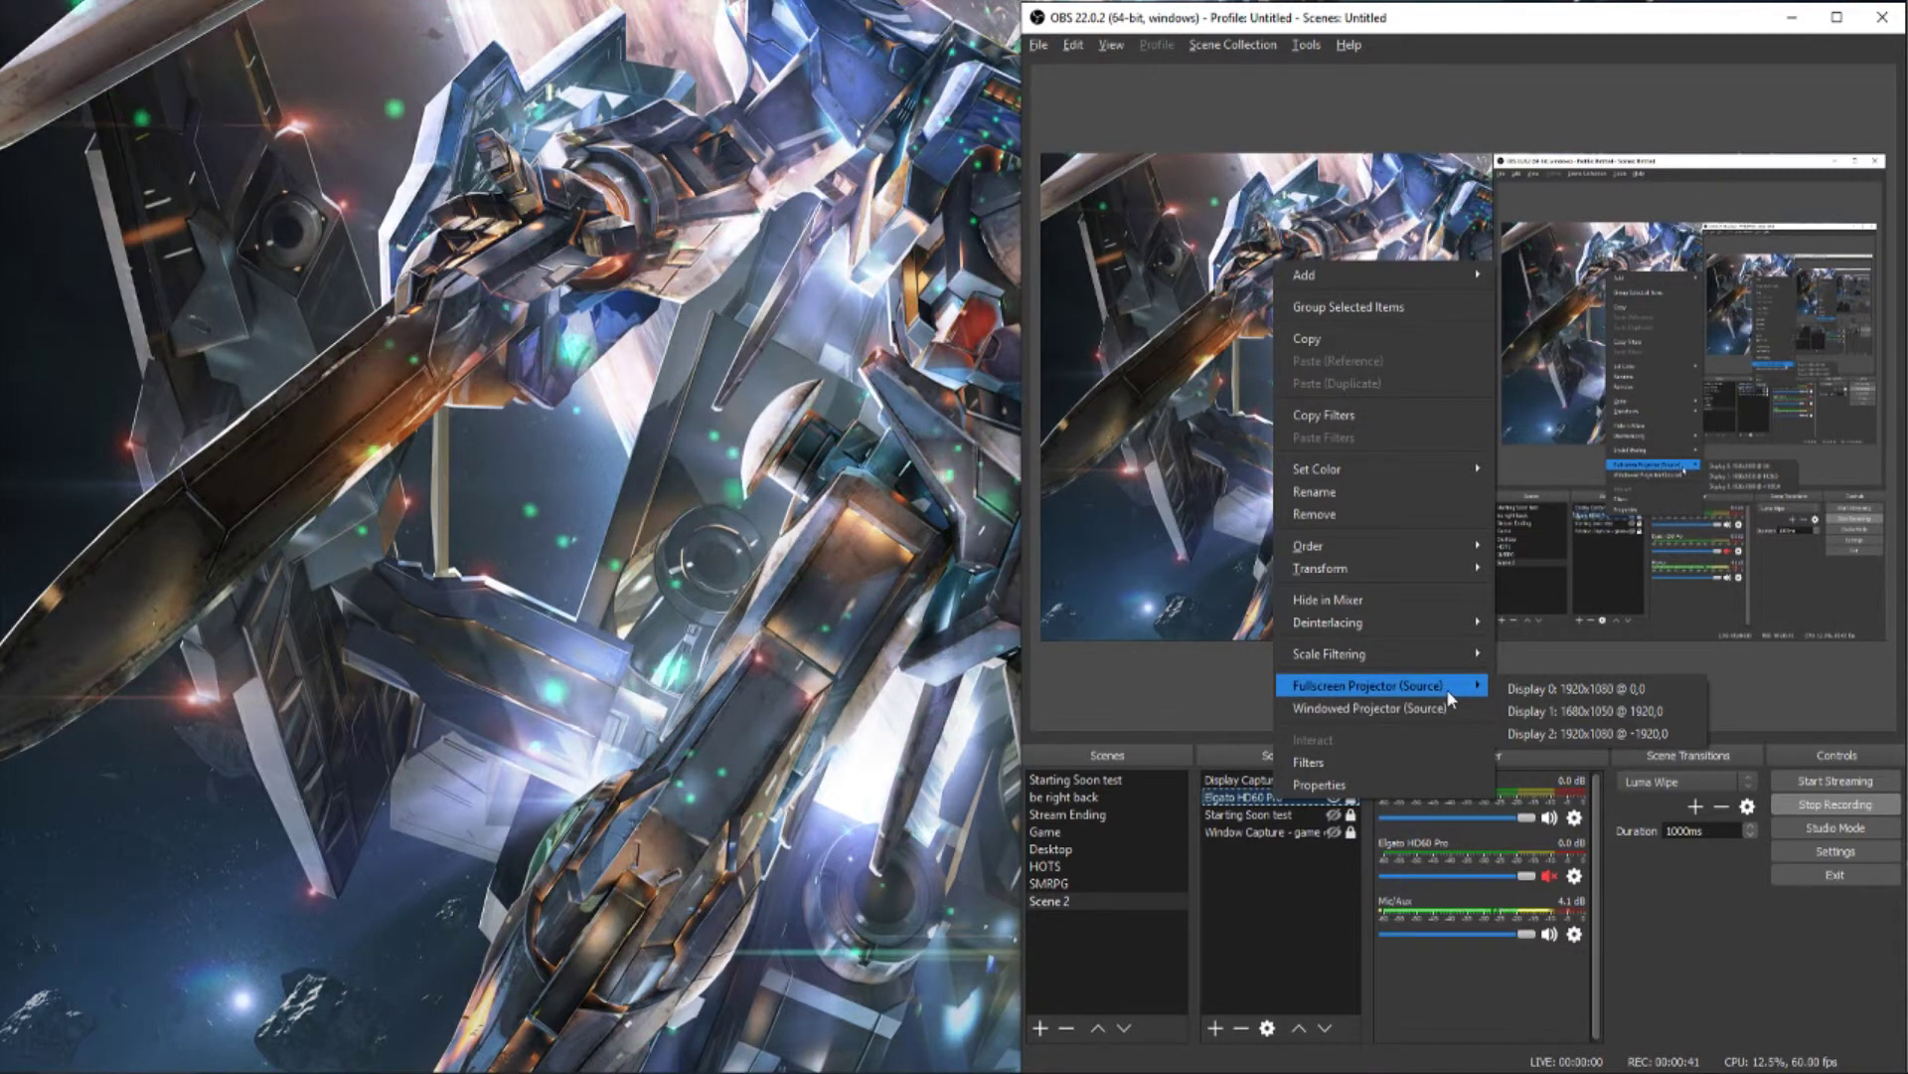
{"action": "left_click", "coordinate": [1566, 691]}
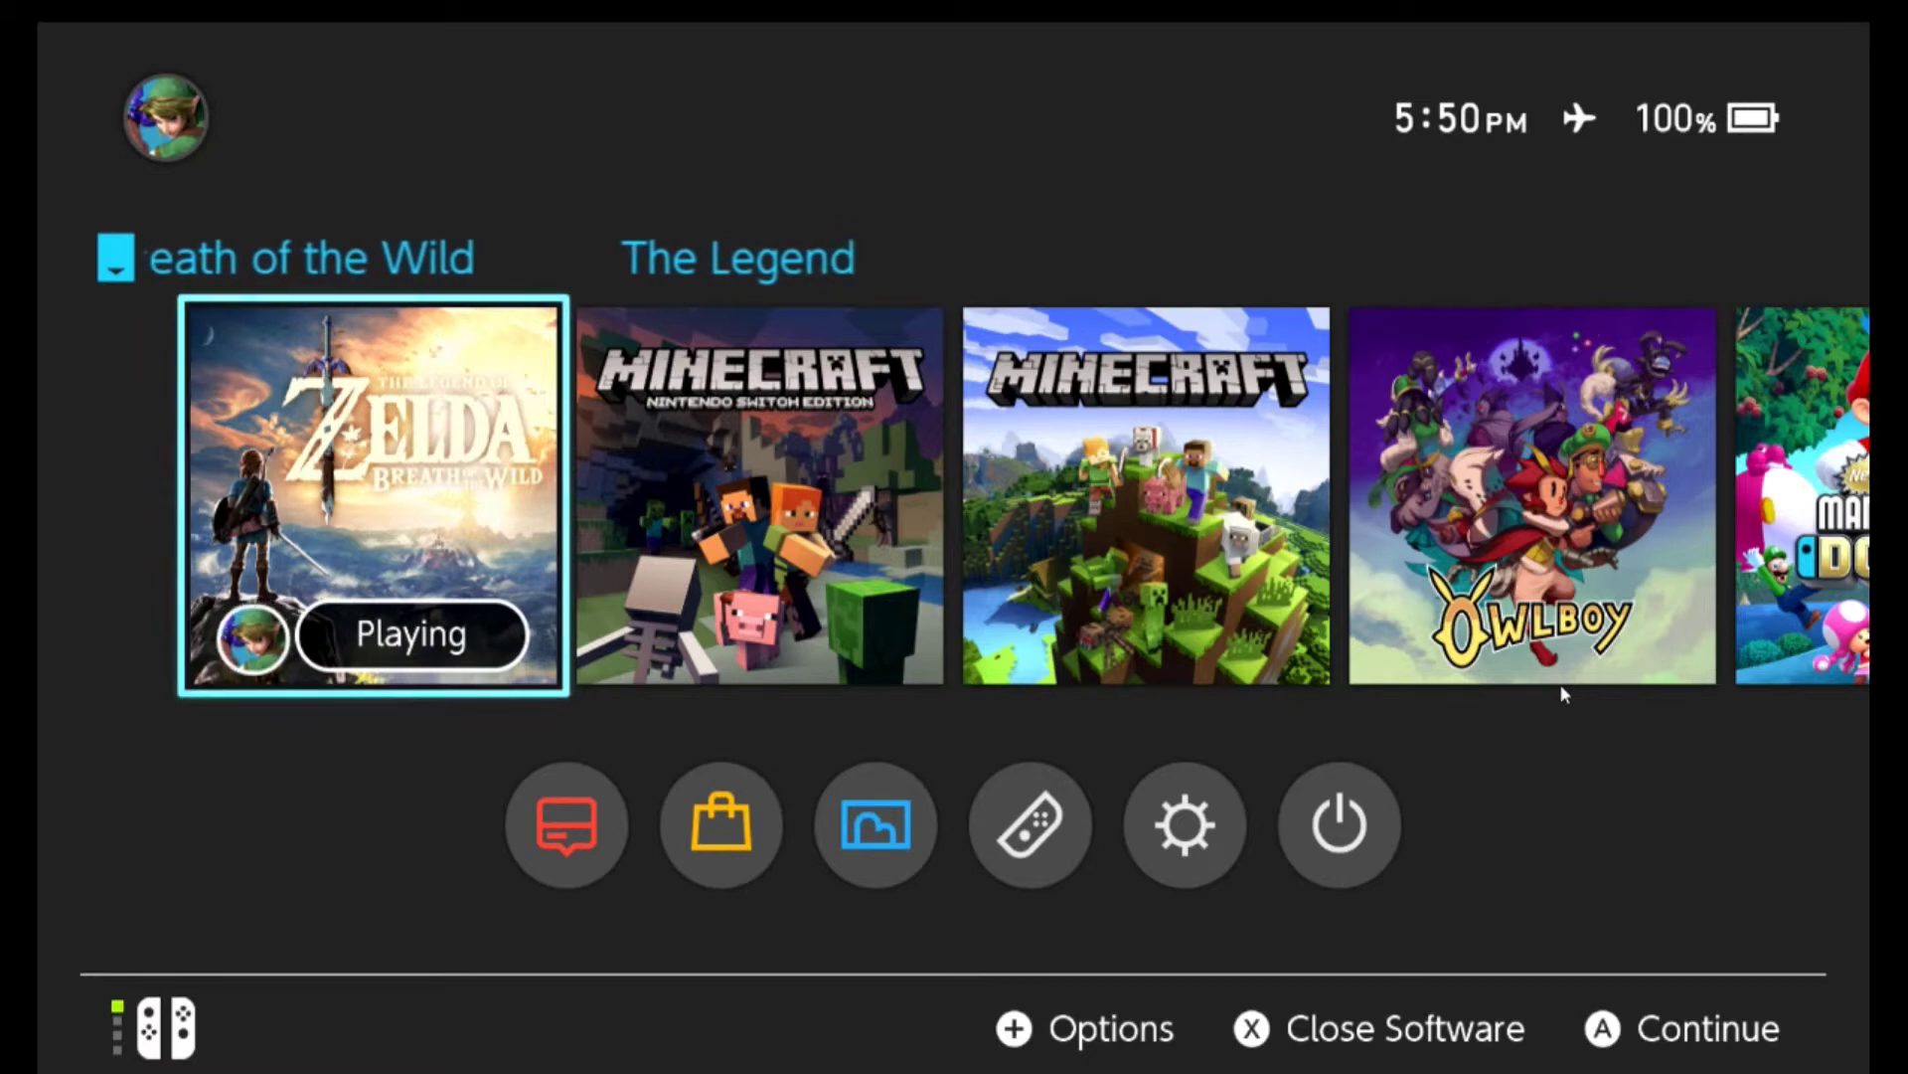
Step: On the Switch home screen, move the selection to Minecraft, back to Zelda, then down and up
{"action": "key", "text": "Right"}
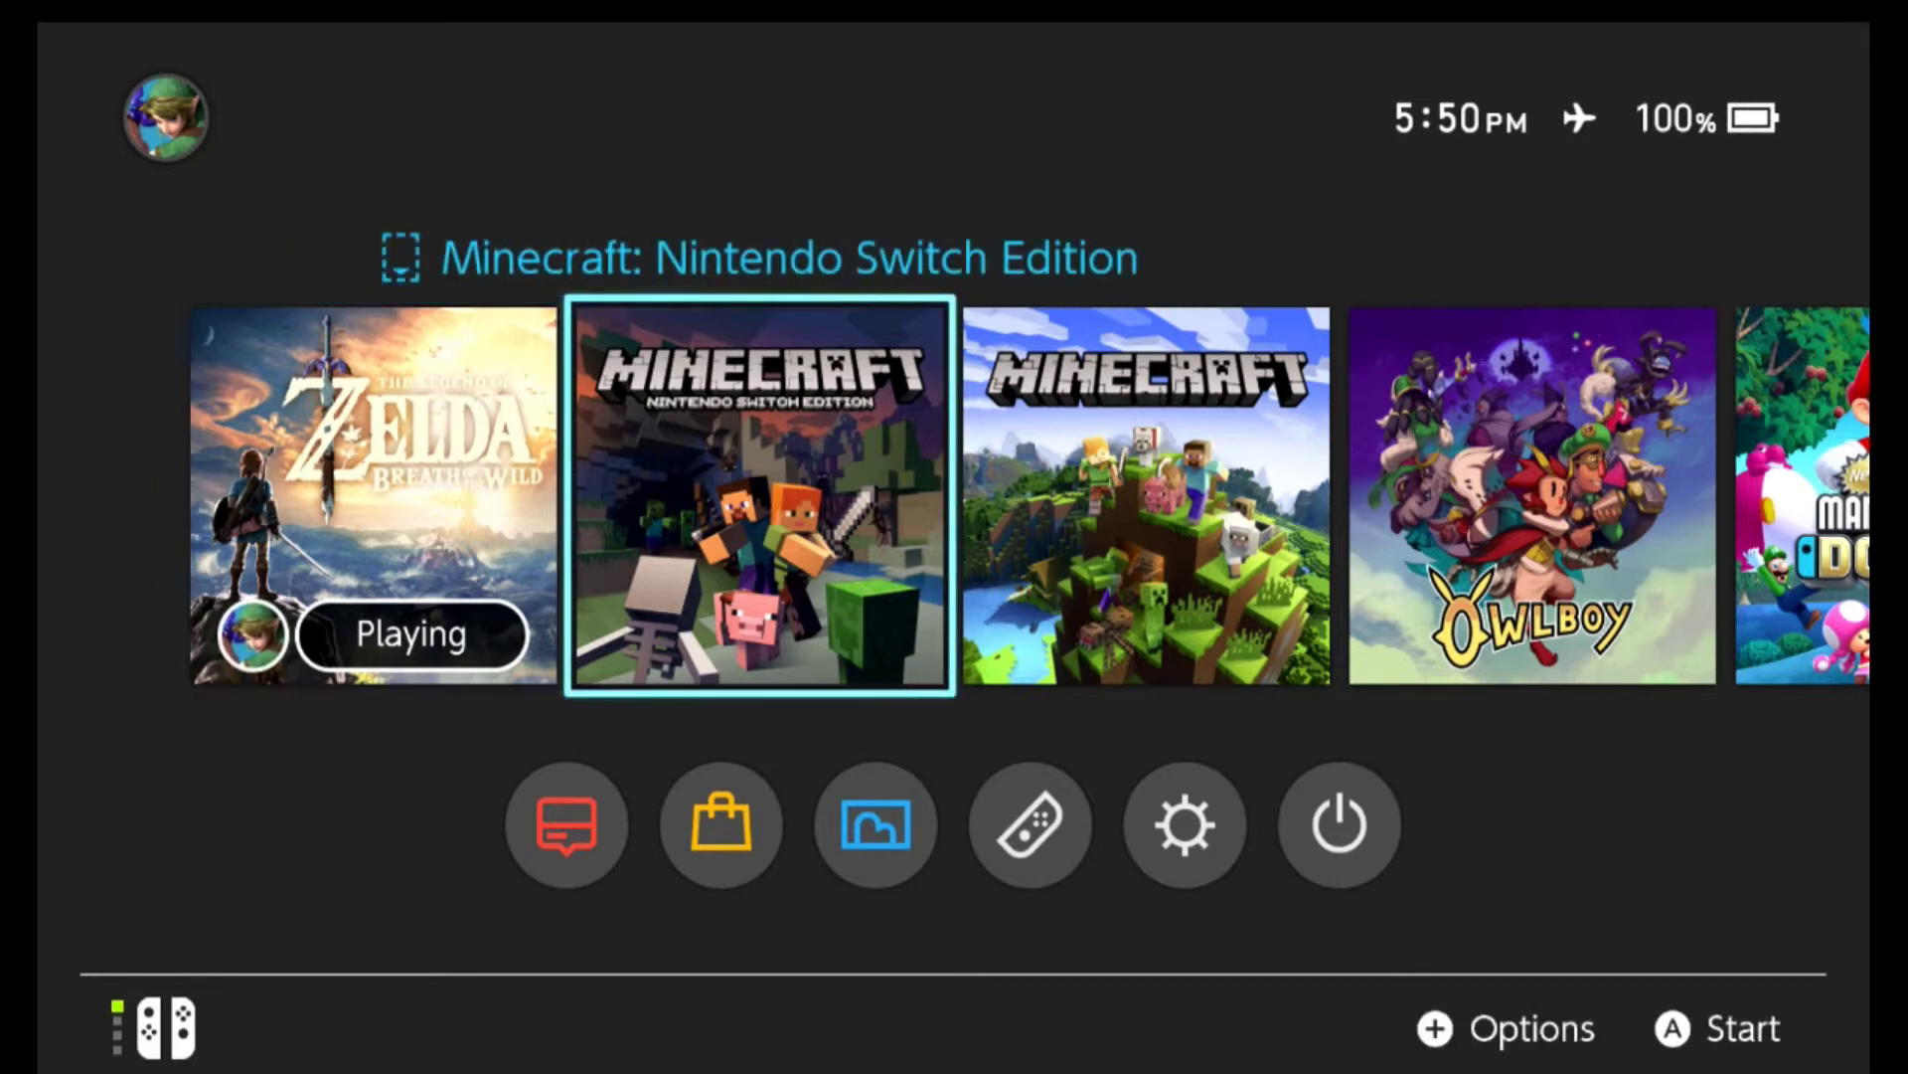
{"action": "key", "text": "Right"}
{"action": "key", "text": "Left"}
{"action": "key", "text": "Left"}
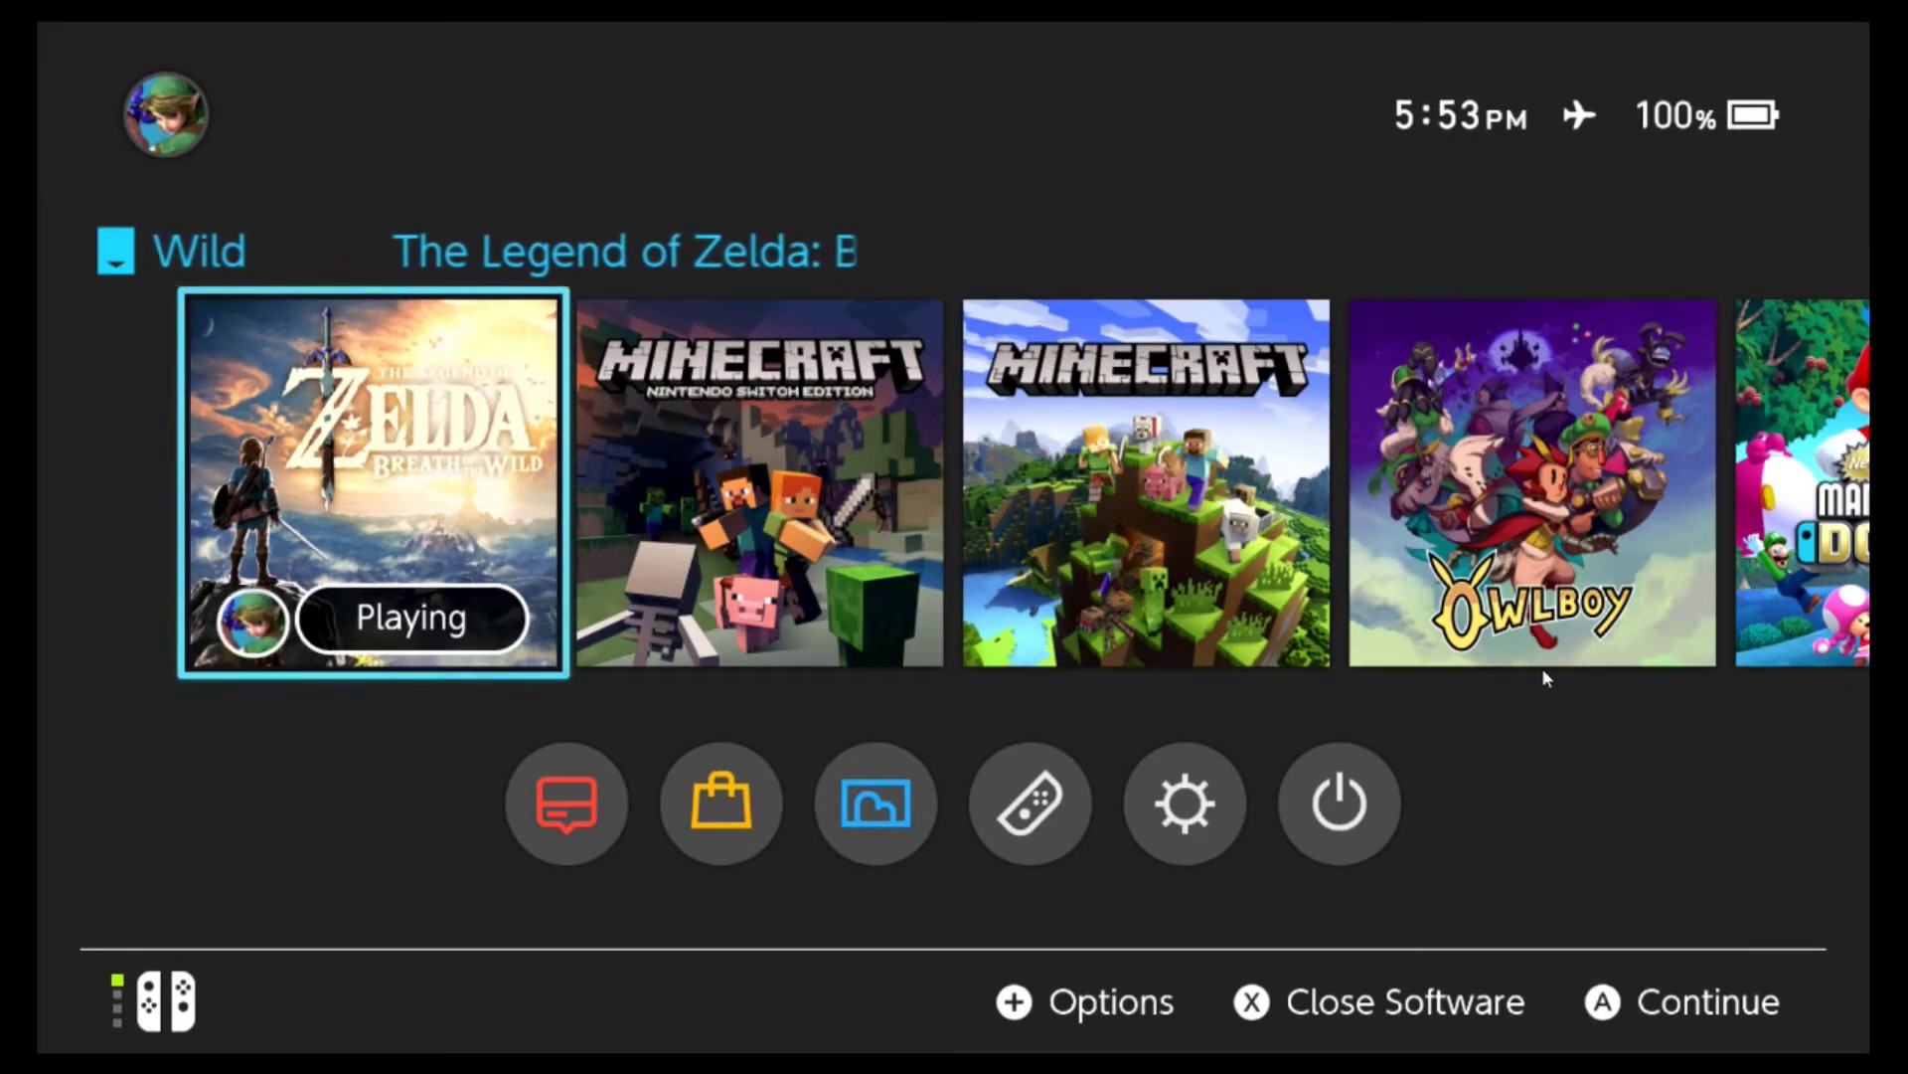
{"action": "key", "text": "Down"}
{"action": "key", "text": "Up"}
Step: Toggle focus between the Minecraft and Zelda tiles, then close the fullscreen projector
{"action": "key", "text": "Right"}
{"action": "key", "text": "Left"}
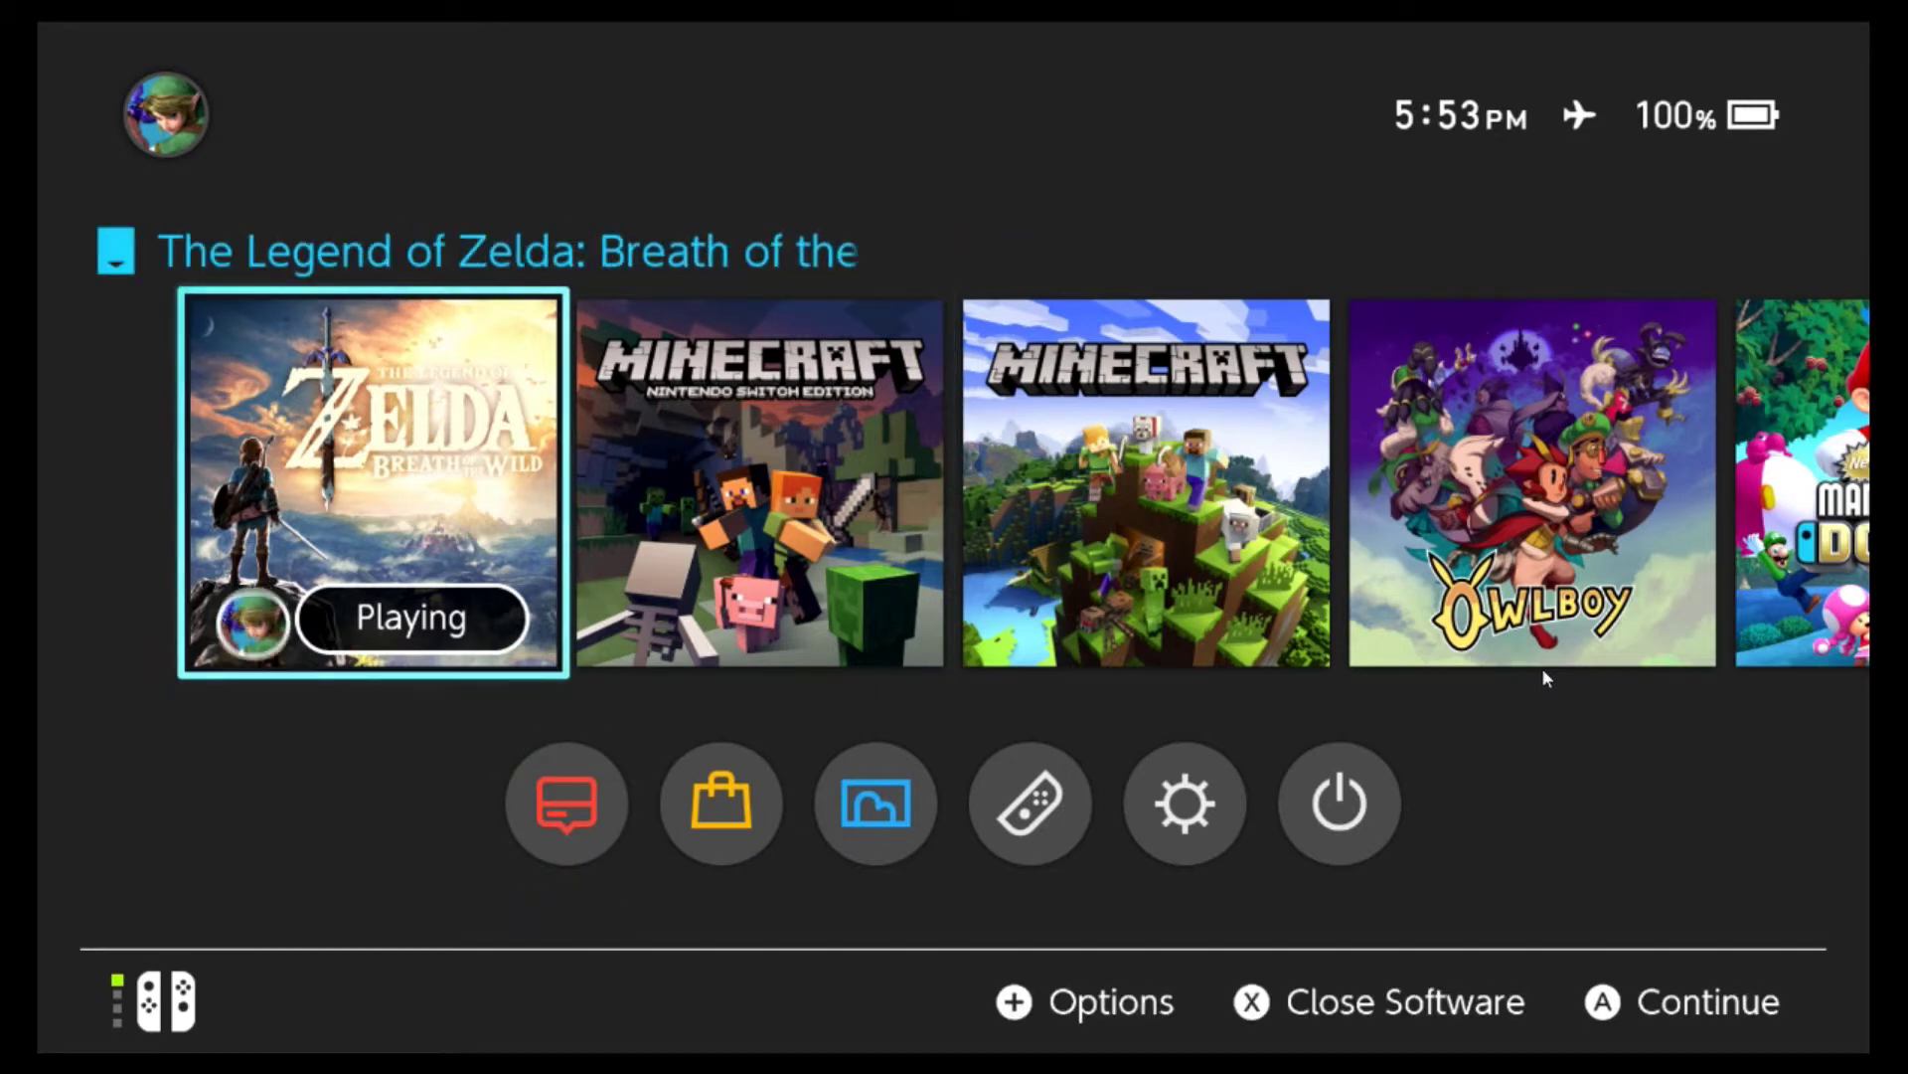
{"action": "key", "text": "Right"}
{"action": "key", "text": "Left"}
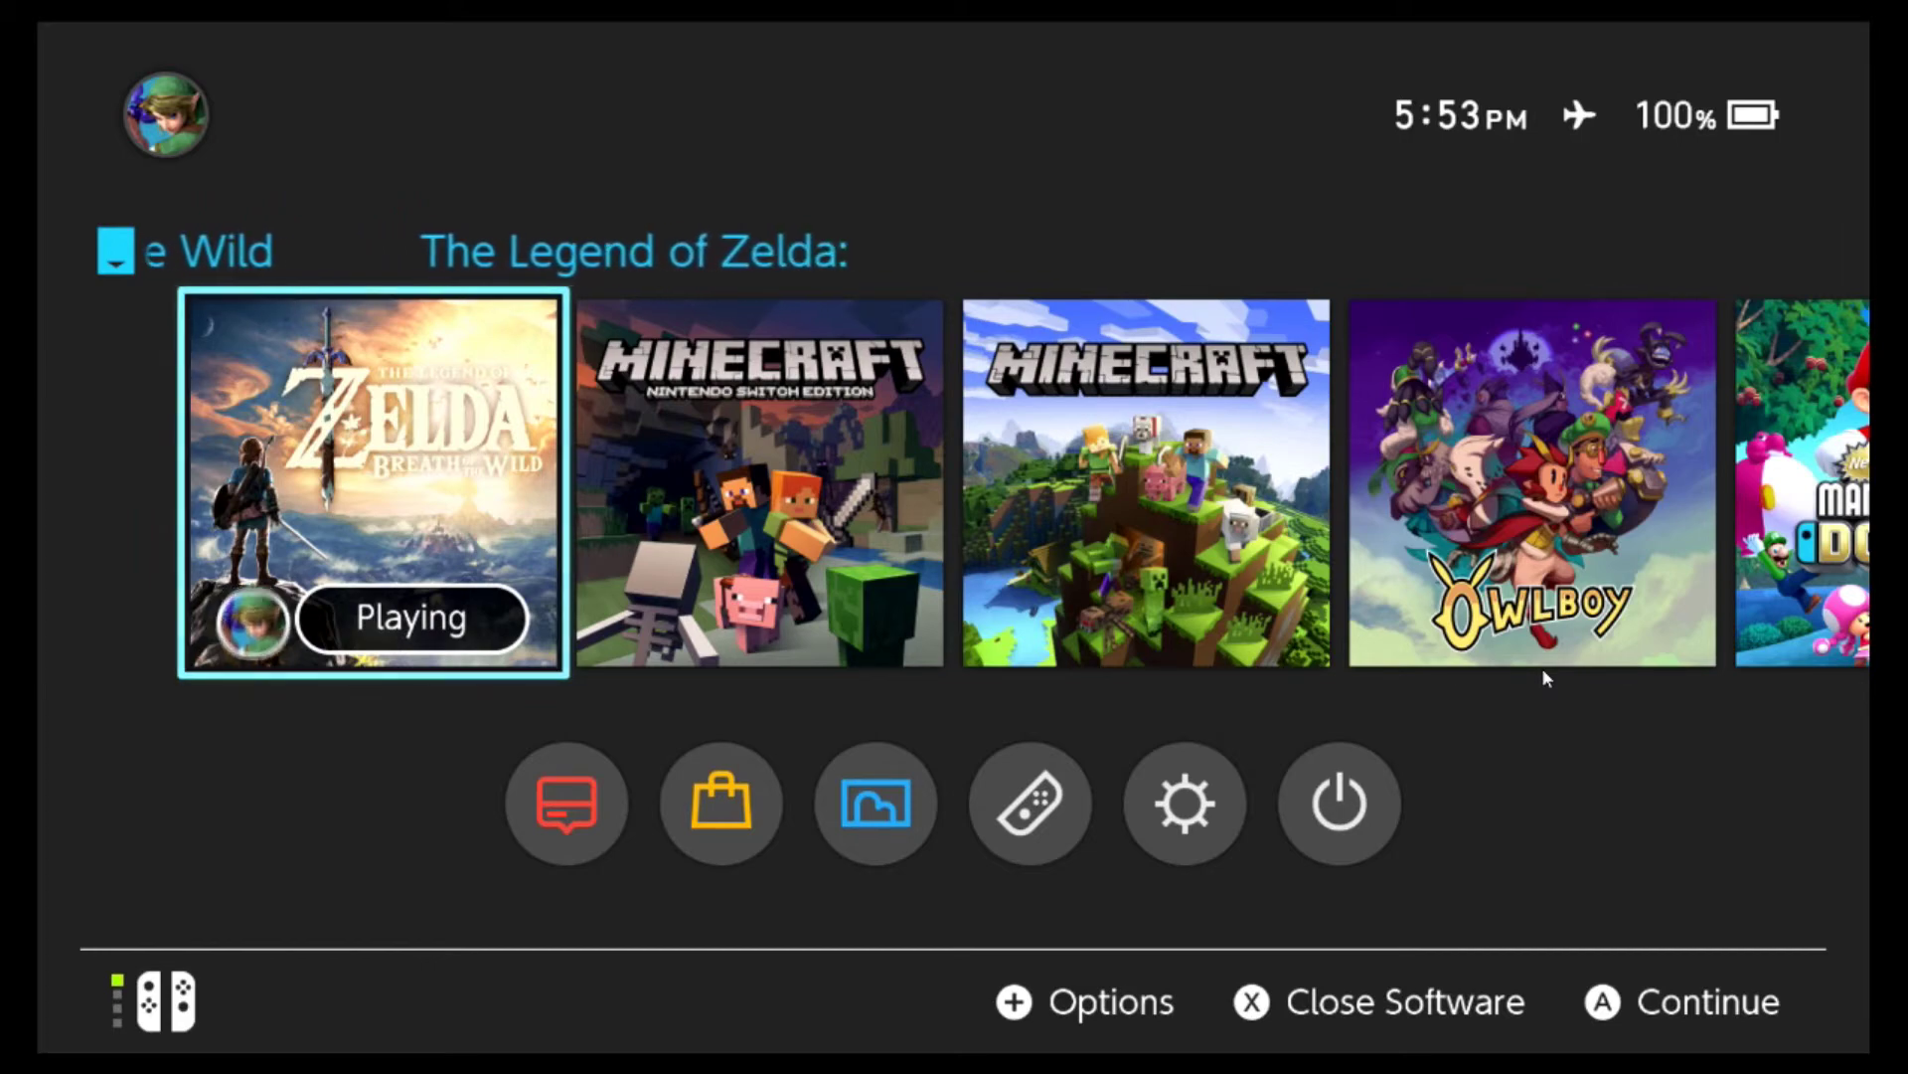
{"action": "key", "text": "Escape"}
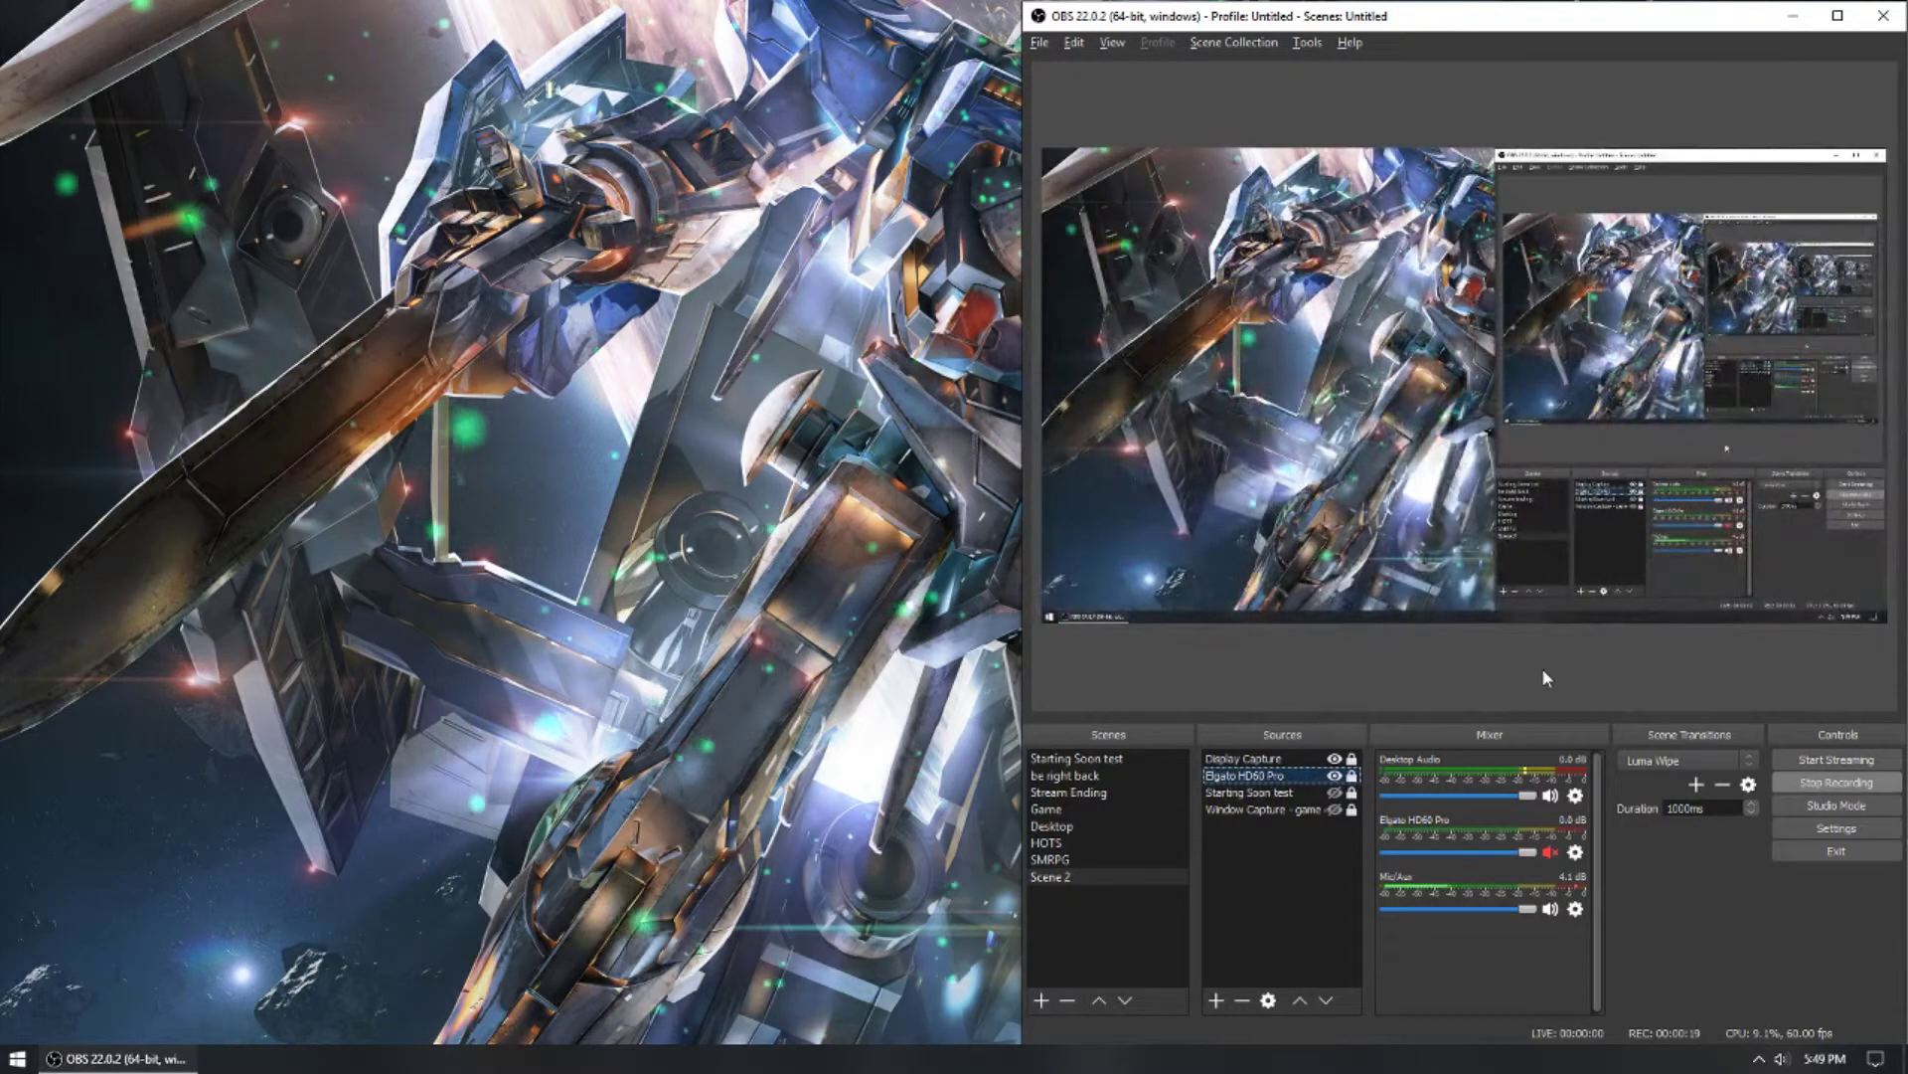